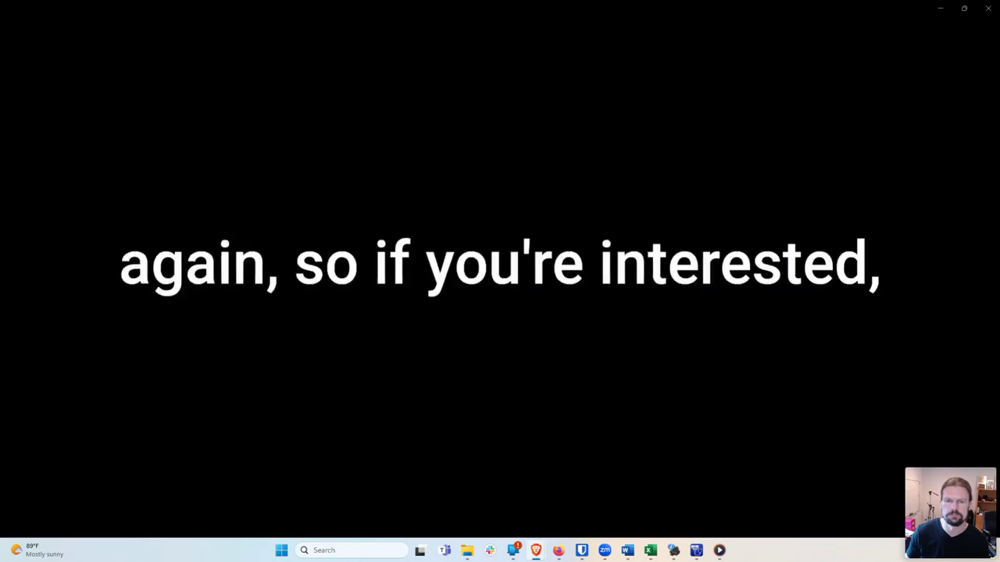
Step: Pause the SETC AI Ad Example video and close the media player
mouse_move(315, 357)
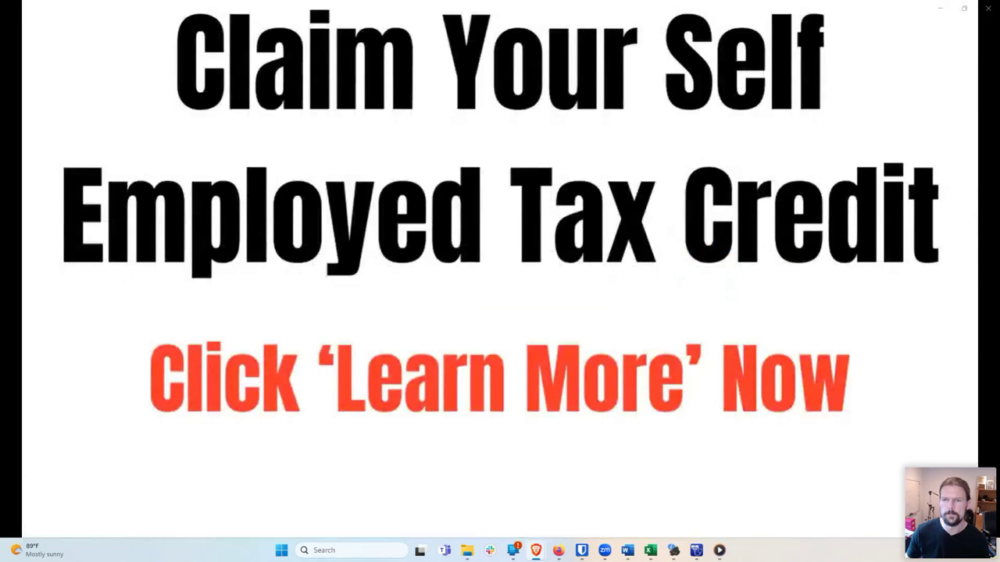
mouse_move(392, 403)
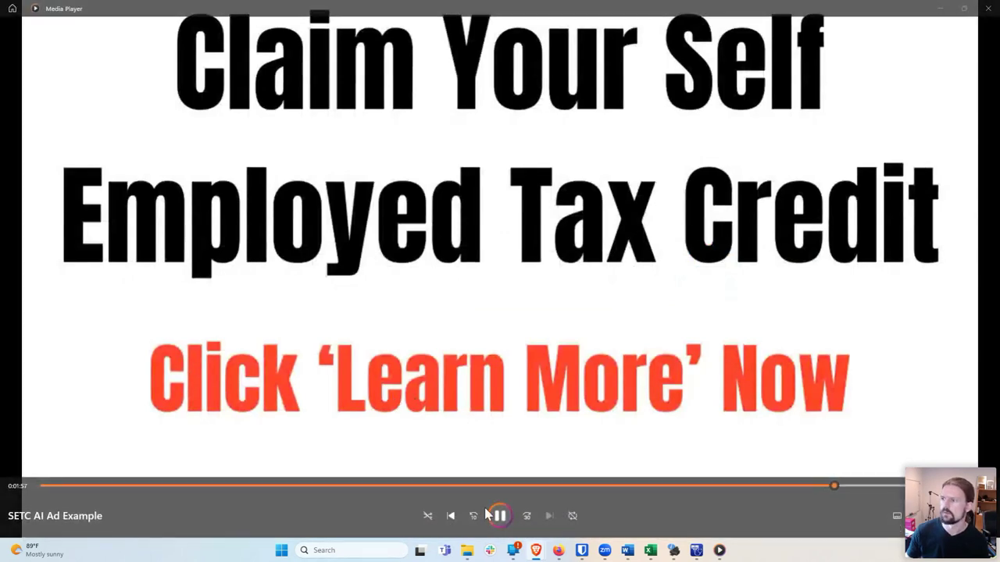
key(space)
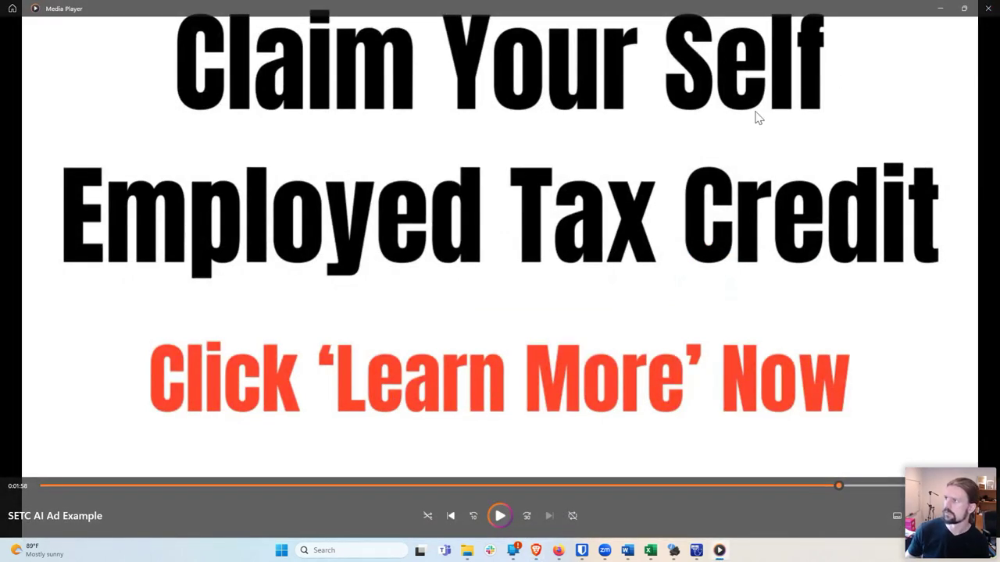
click(988, 8)
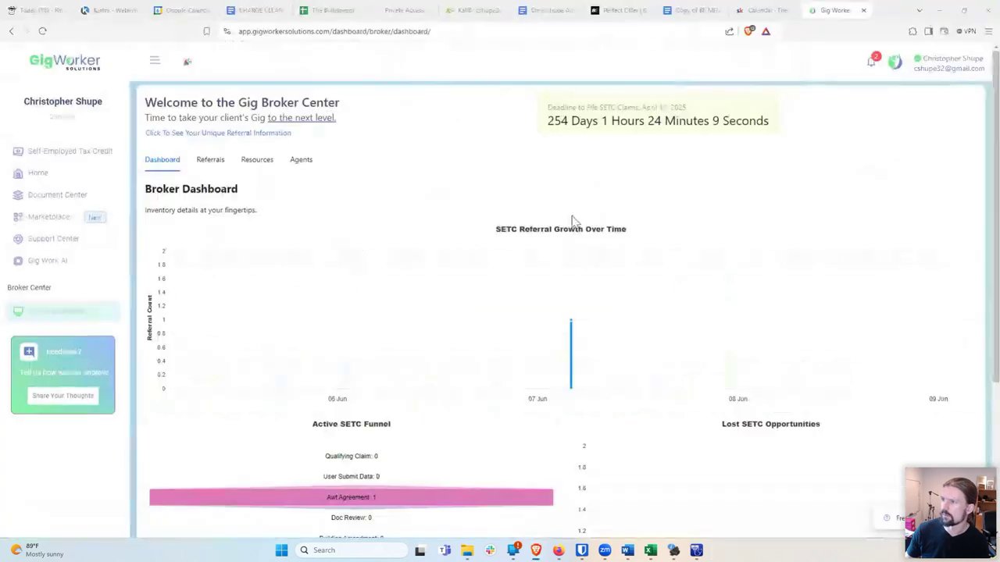
Step: Switch to YouTube Studio in Firefox and upload the SETC AI Ad Example video from the Downloads folder
click(570, 551)
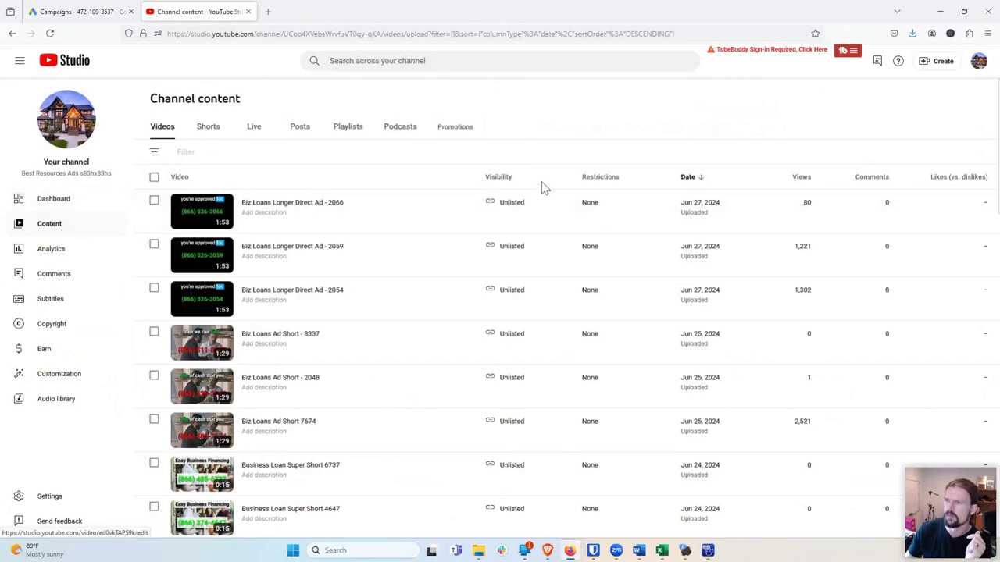
click(935, 69)
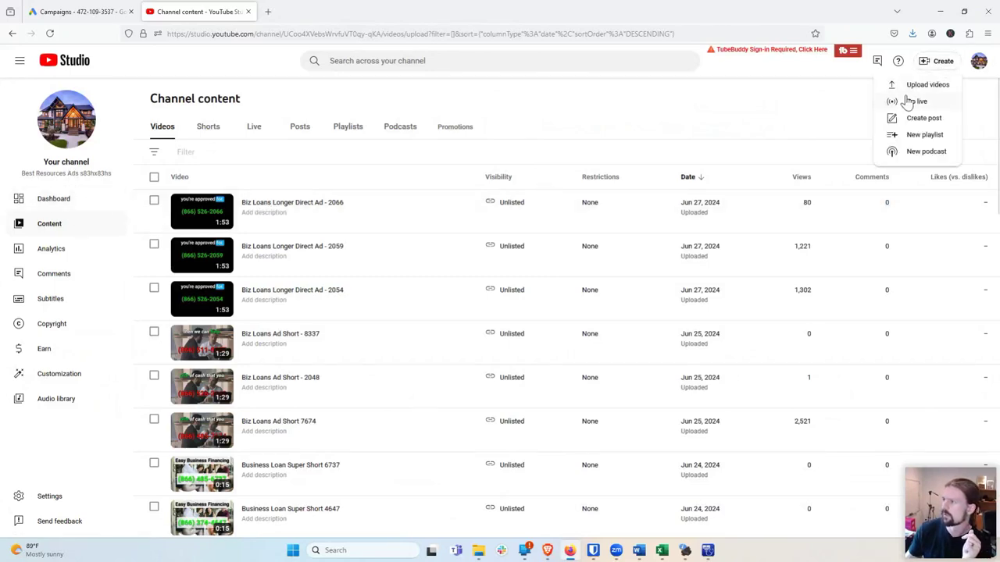
click(922, 85)
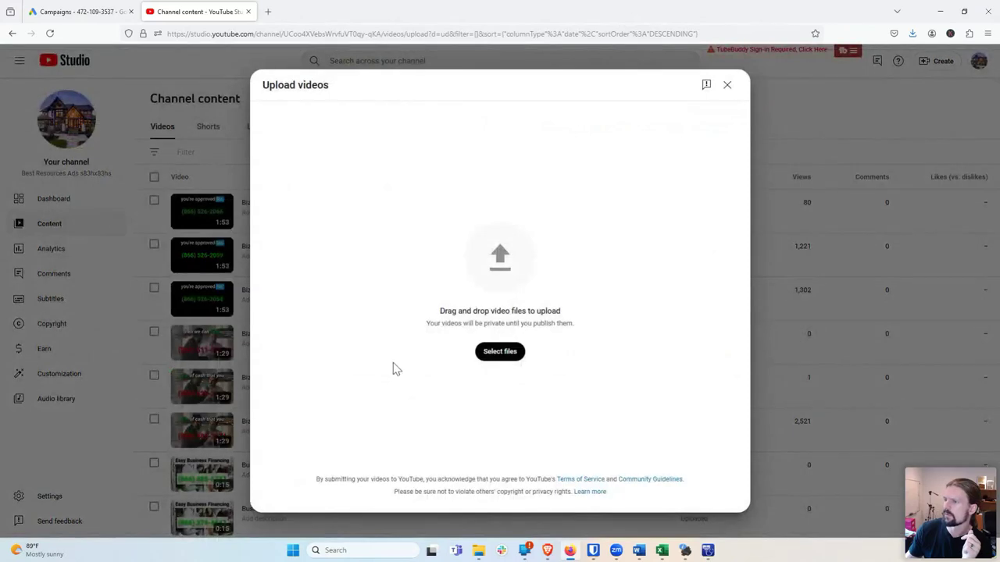
click(499, 352)
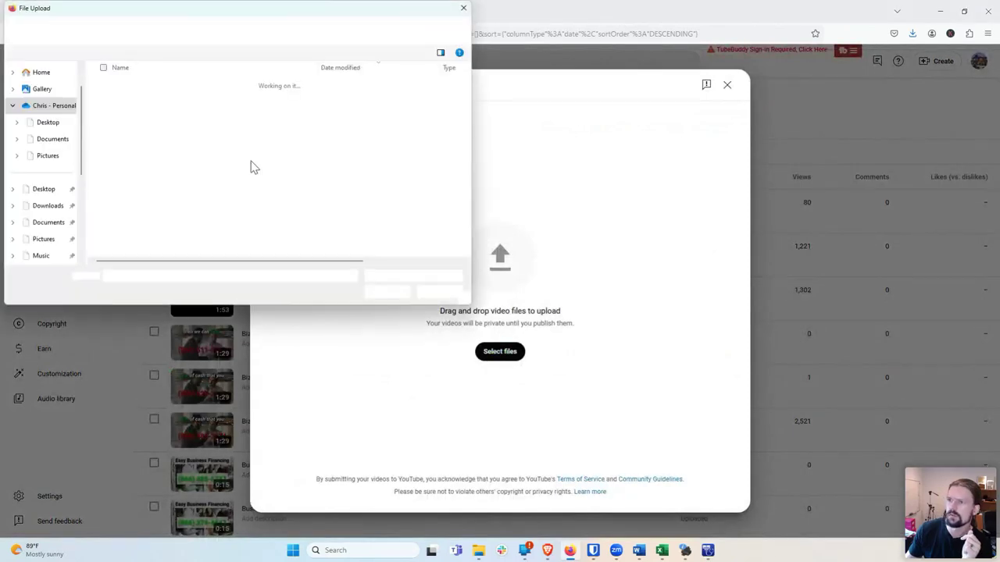
click(72, 169)
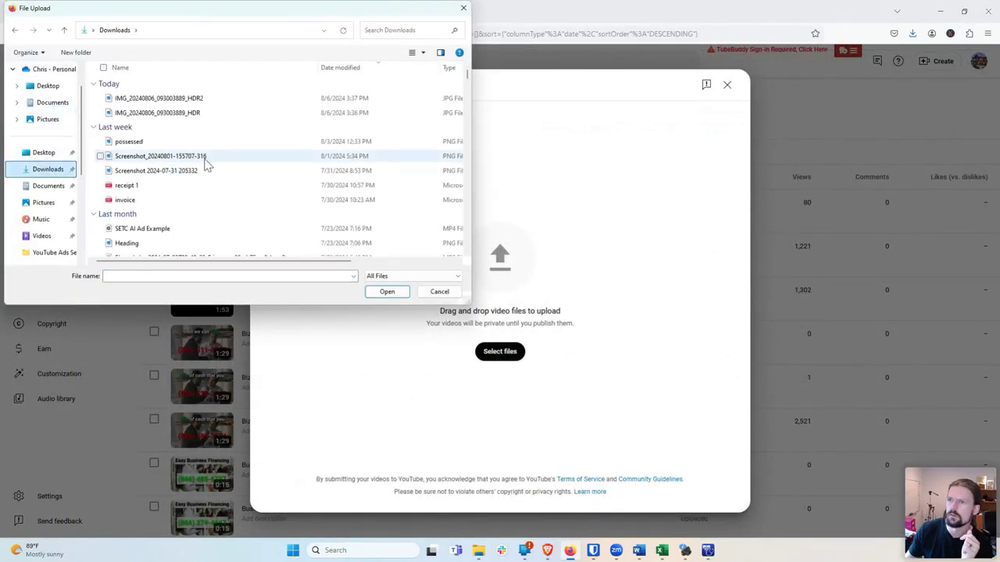
scroll(134, 161, down, 1)
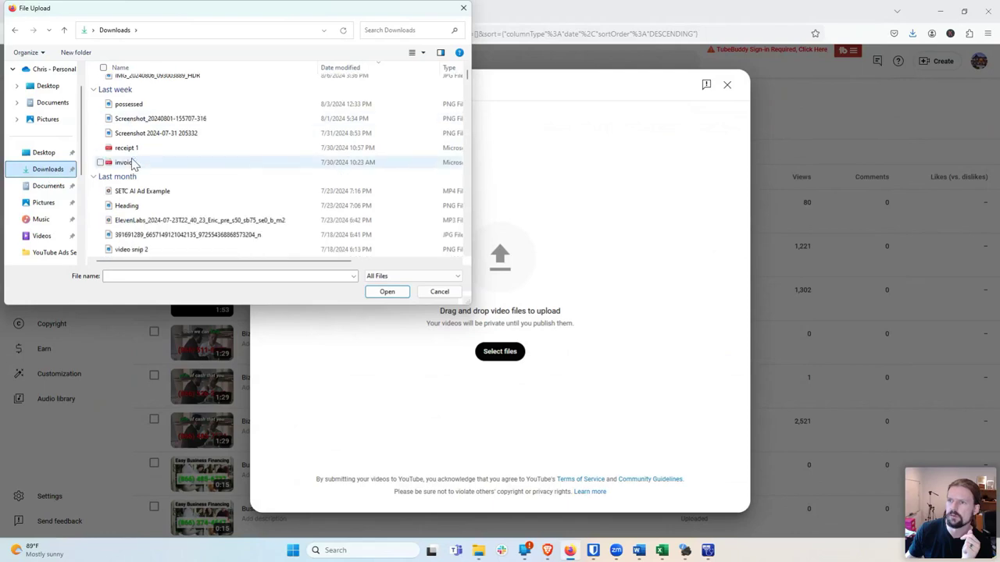
click(134, 192)
click(388, 293)
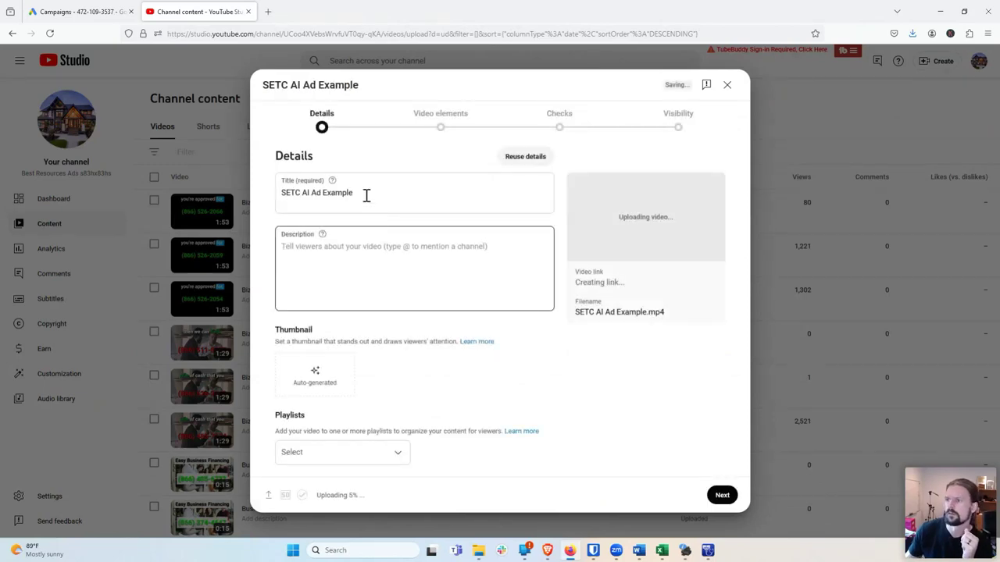
Step: Change the uploaded video's title to "SETC AI Ad 8.6.24"
click(367, 194)
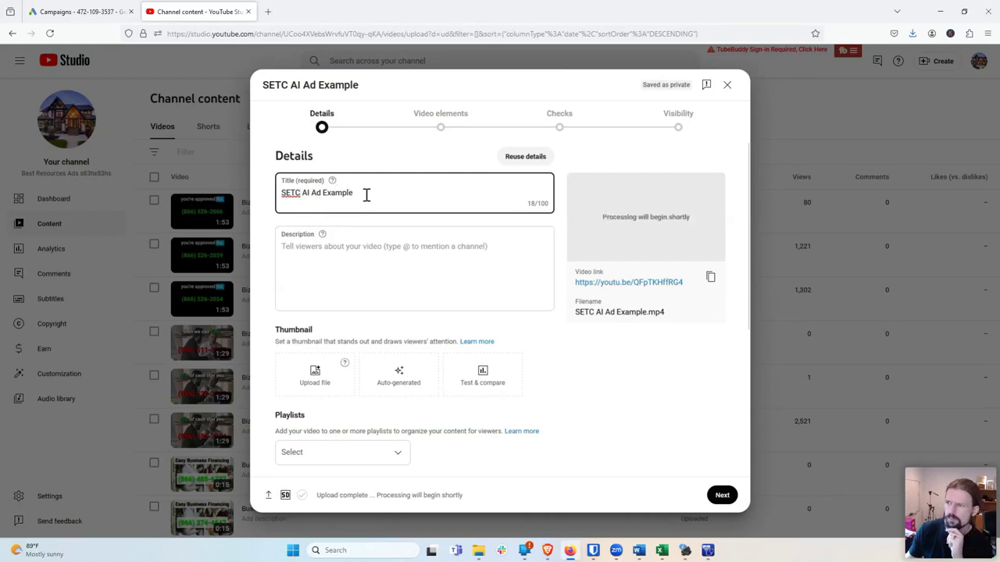
drag(366, 195, 321, 195)
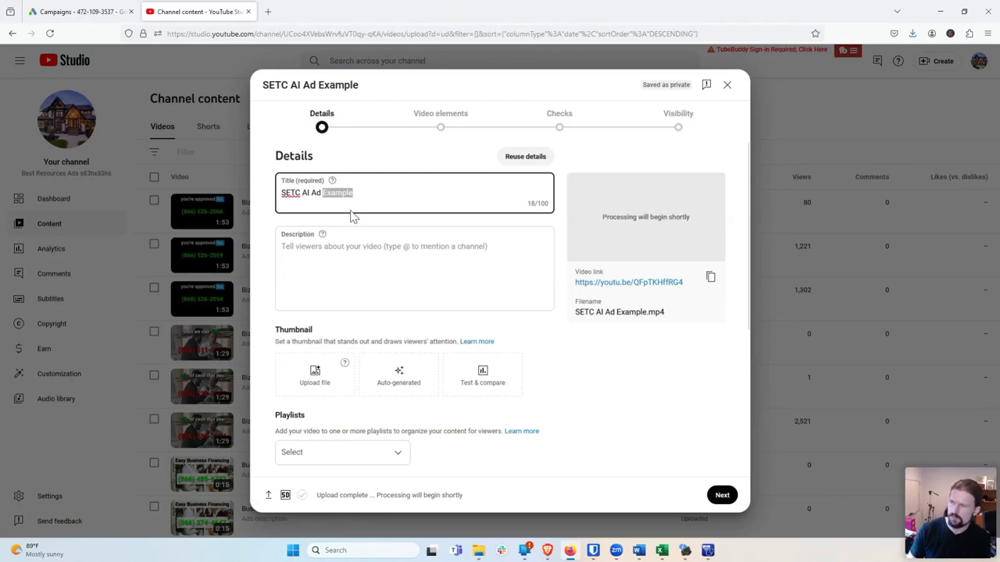
text(8.)
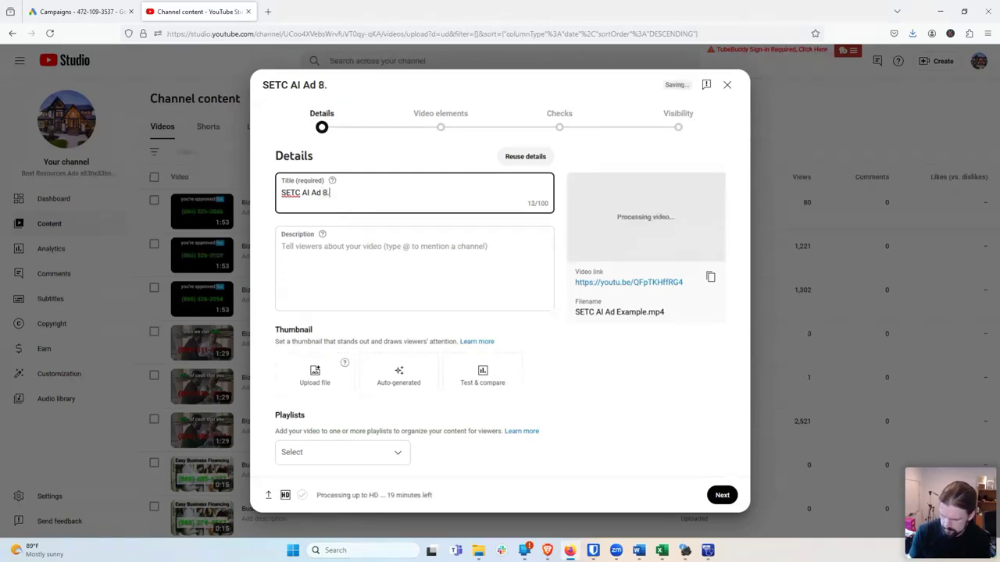
text(6.24)
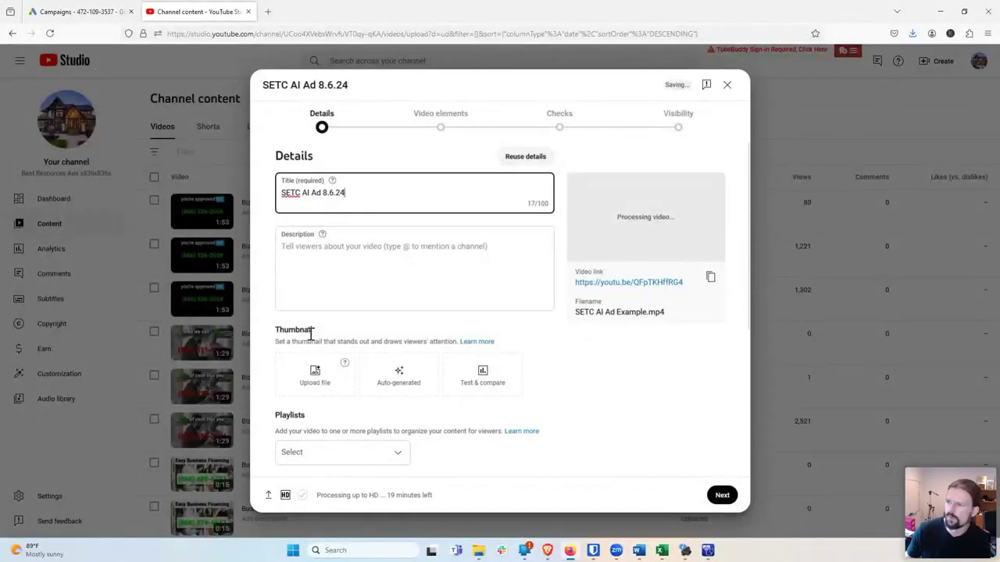
Step: Mark the video as not made for kids and proceed past its details
scroll(308, 337, down, 3)
scroll(309, 344, down, 2)
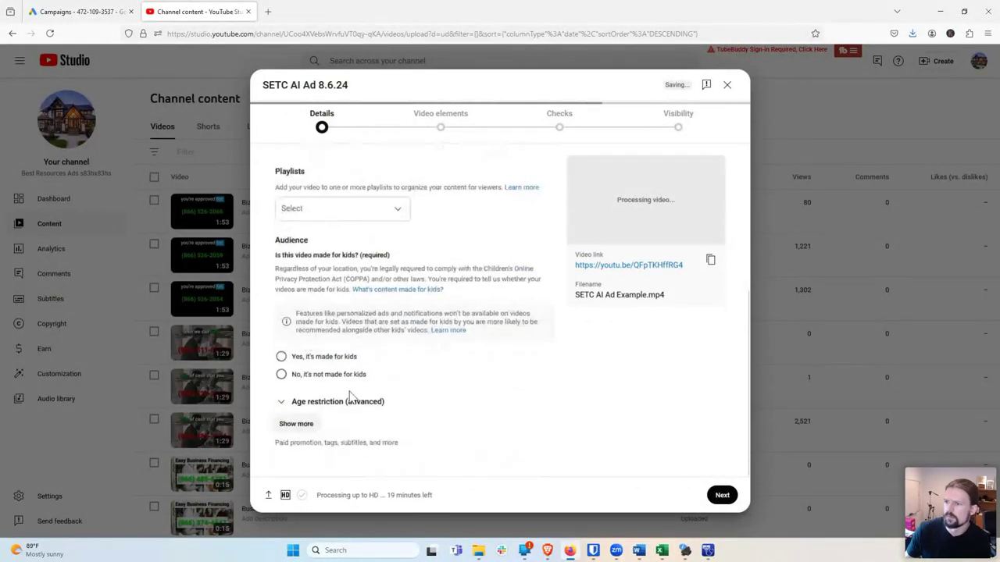
click(281, 374)
click(722, 496)
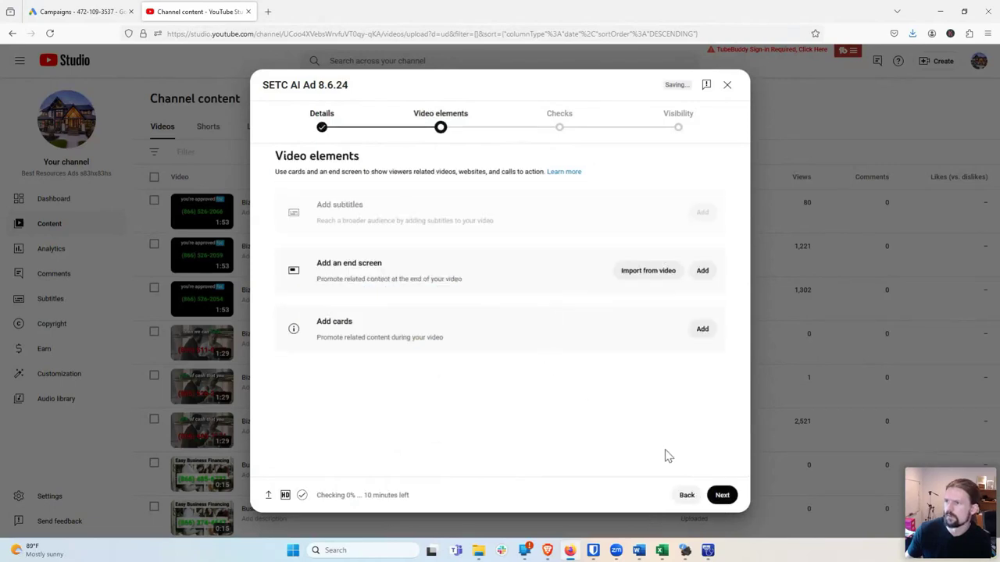
Step: Skip the video elements and checks, save the video with Unlisted visibility, and dismiss the publishing confirmation
click(722, 495)
click(720, 500)
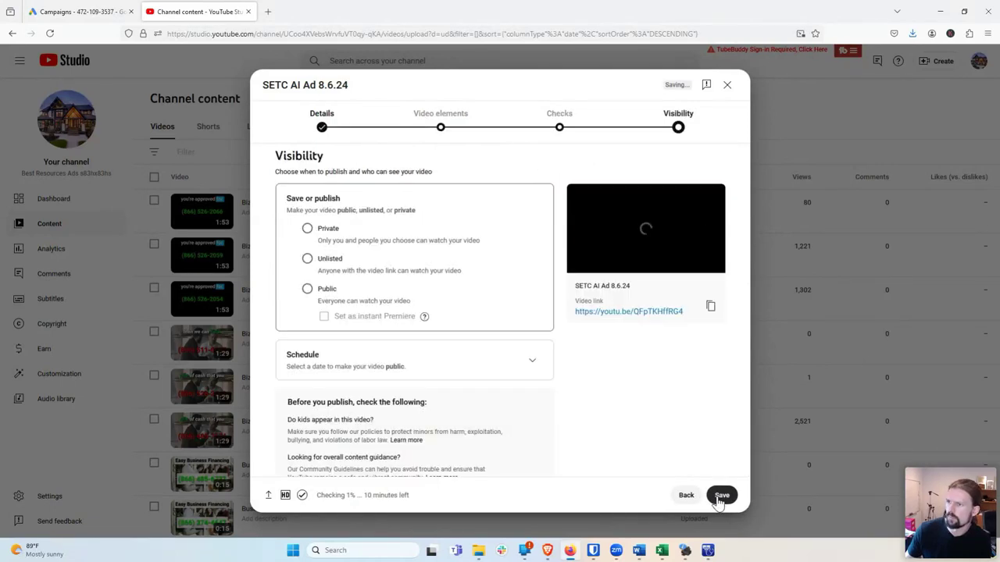
click(308, 260)
click(722, 495)
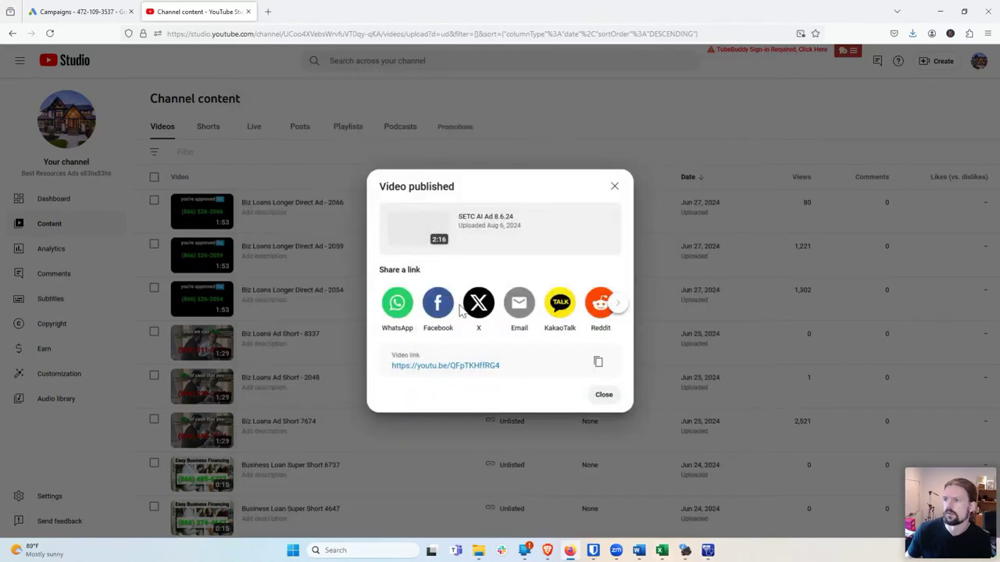
click(606, 398)
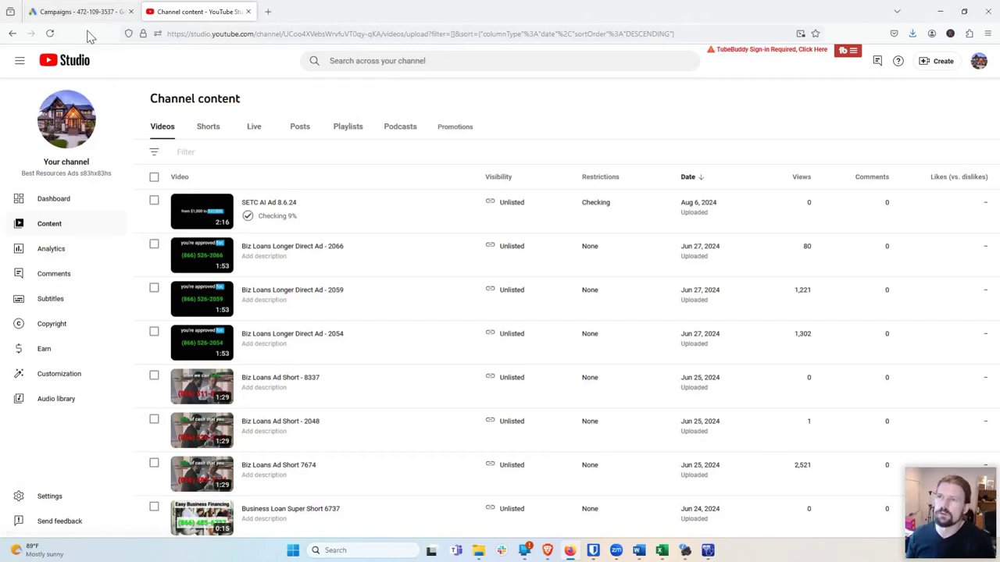
Step: Switch to Google Ads and open the Audience manager from the shared library tools
click(96, 17)
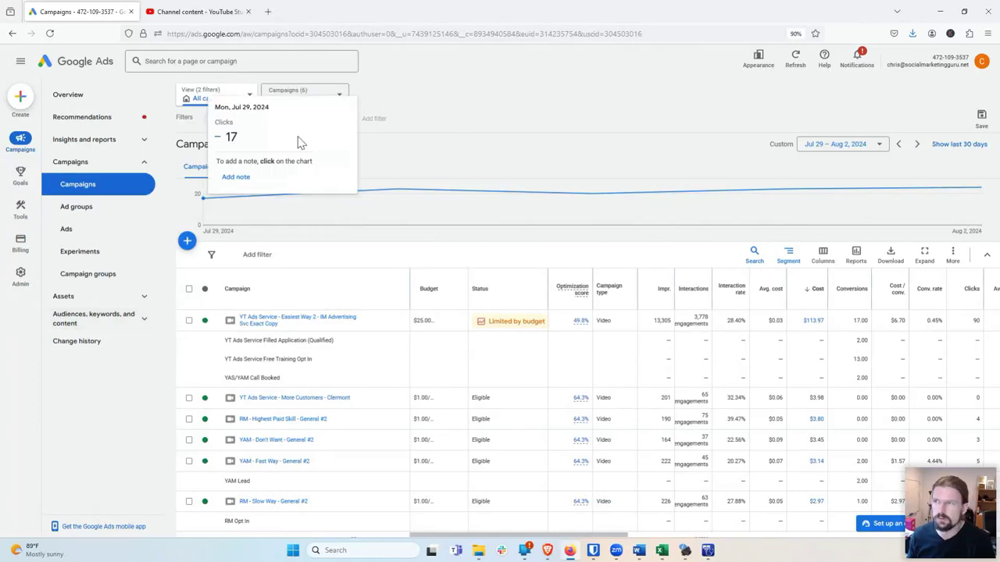
click(205, 12)
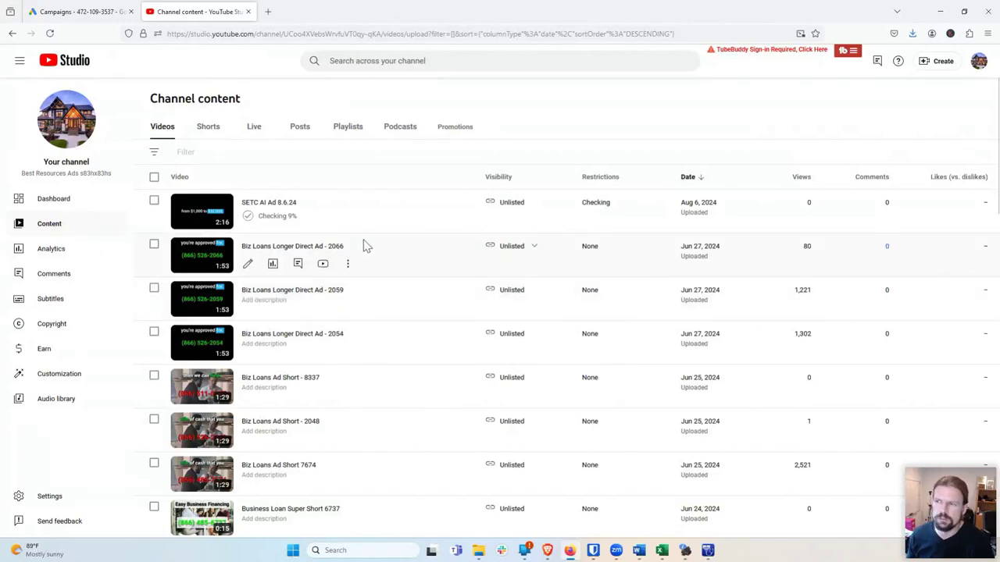
click(78, 11)
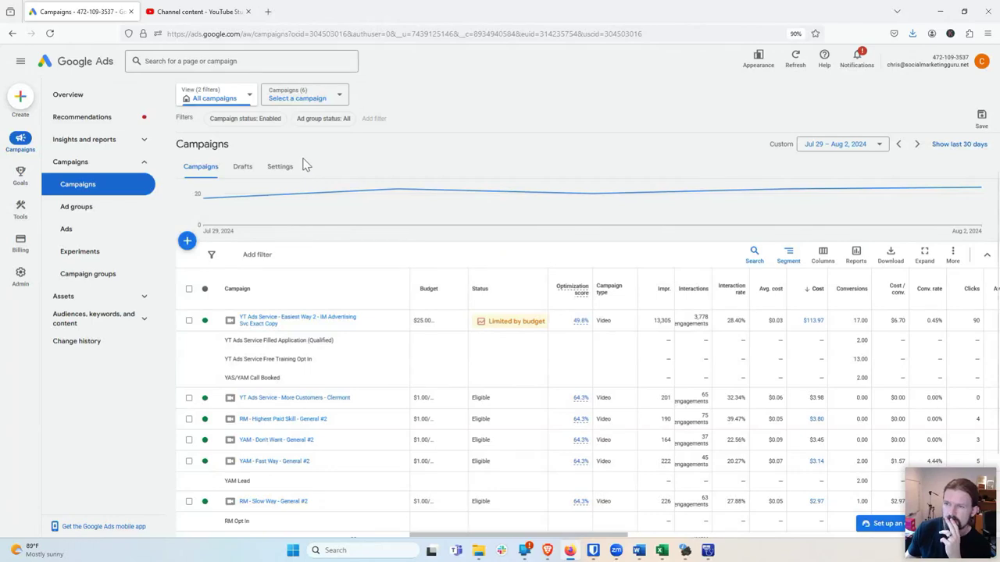
mouse_move(23, 211)
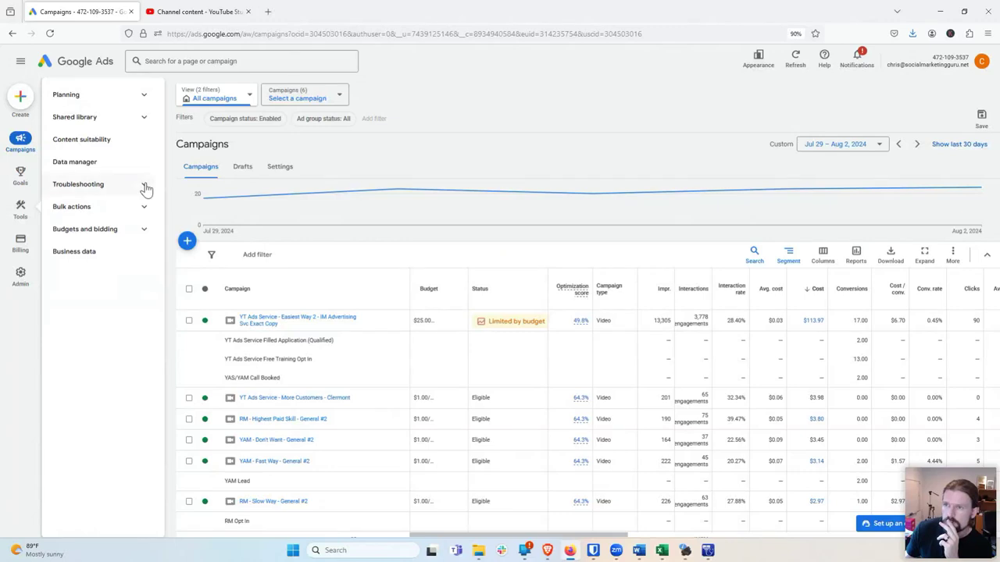
click(142, 119)
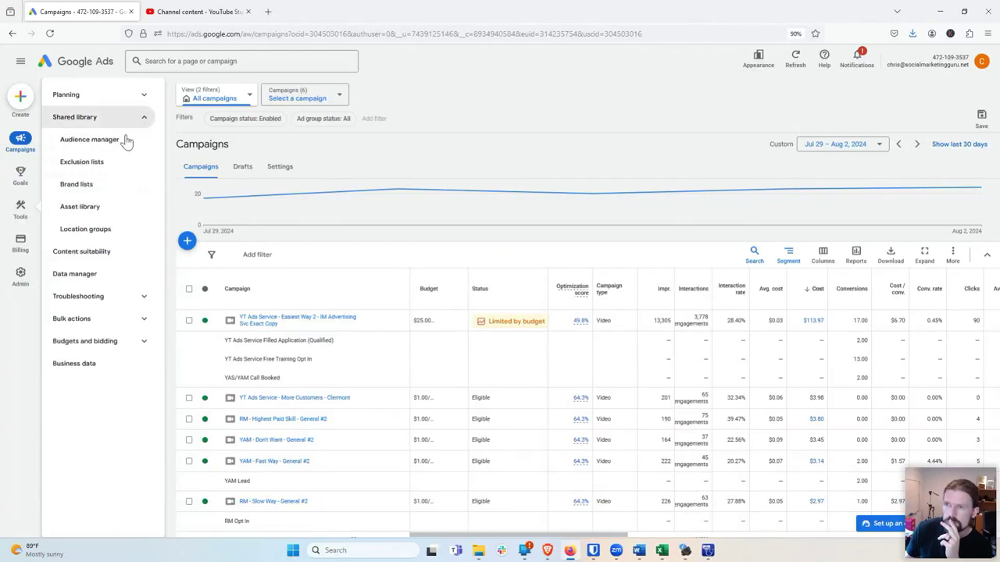
click(106, 145)
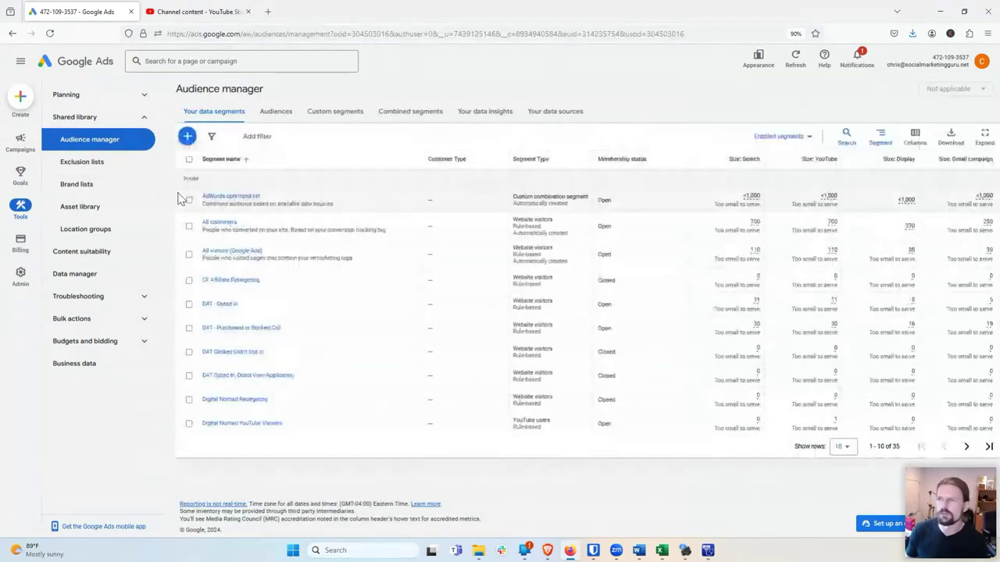
Step: Start creating a new audience from the Audiences list in Audience manager
click(189, 140)
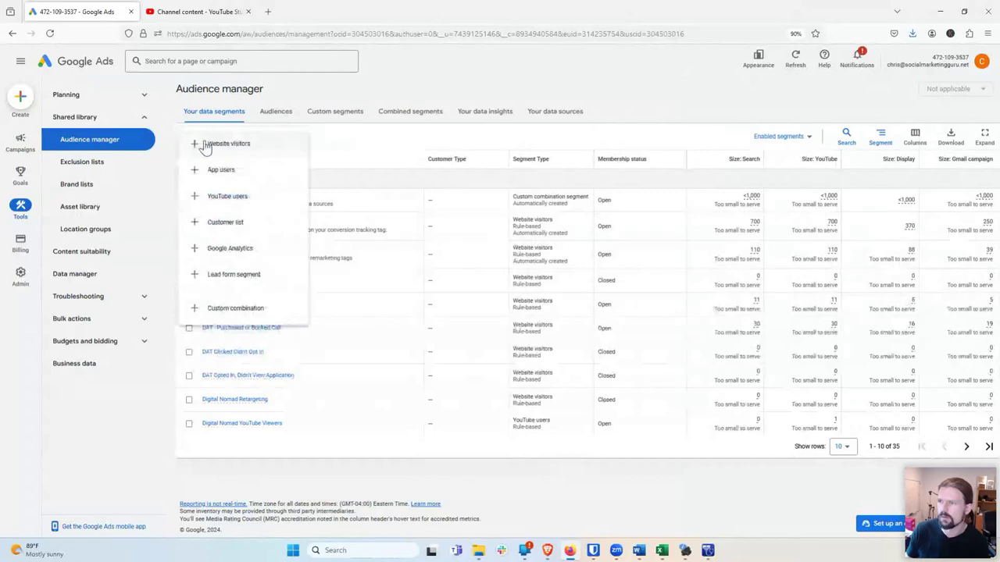
click(637, 93)
click(275, 114)
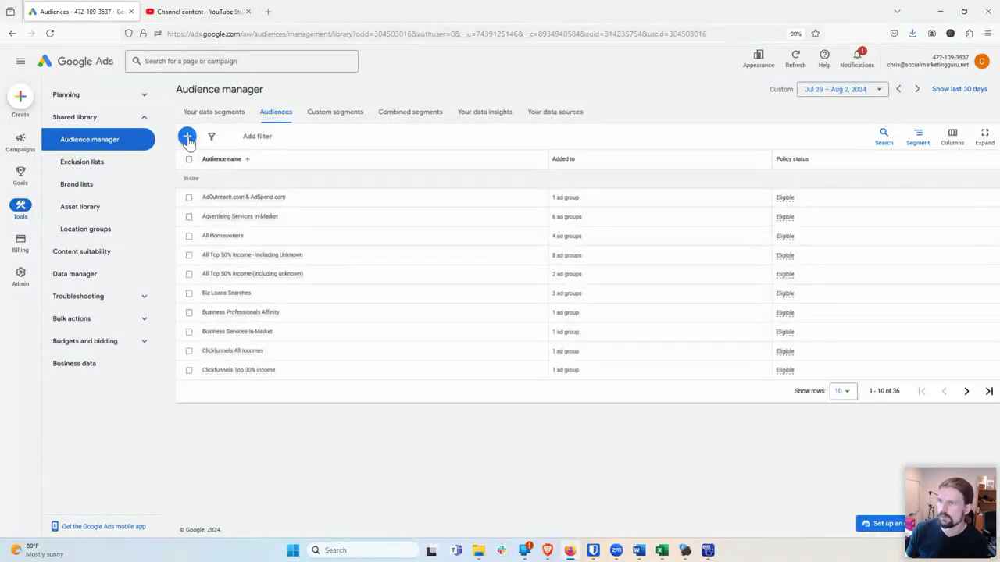
click(188, 138)
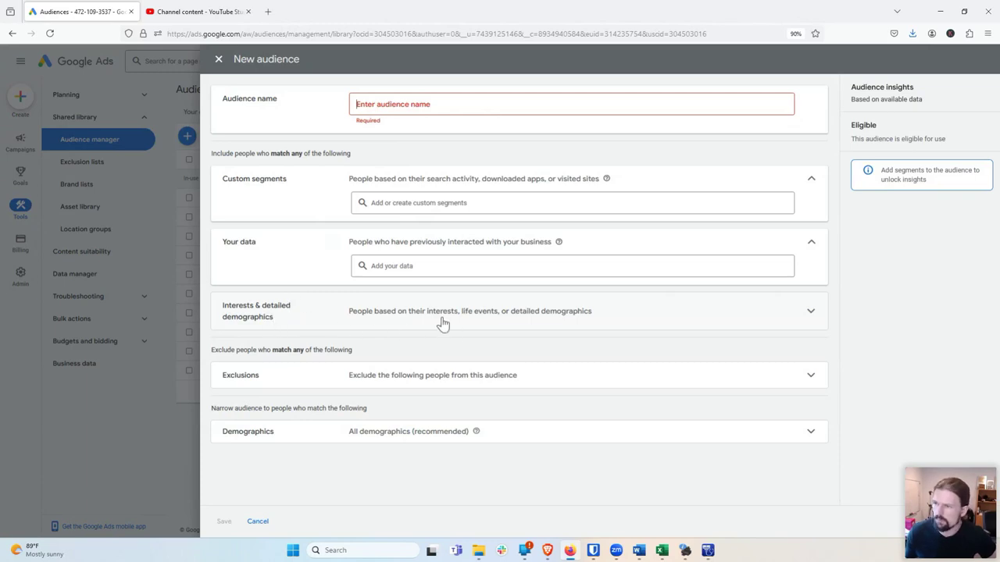
Step: Open Interests & detailed demographics for the new audience, browse its segments by category and expand In-market
click(418, 327)
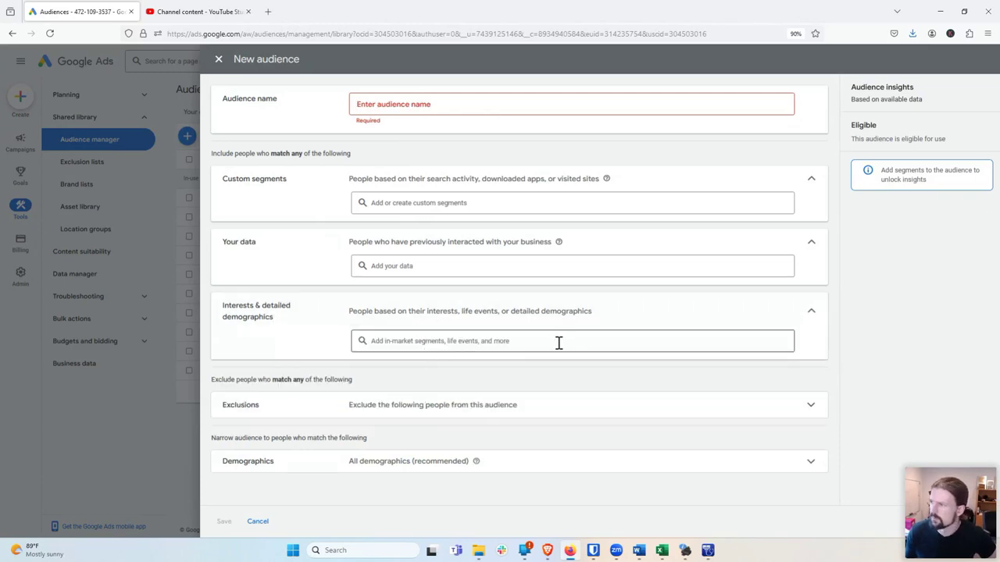
click(450, 340)
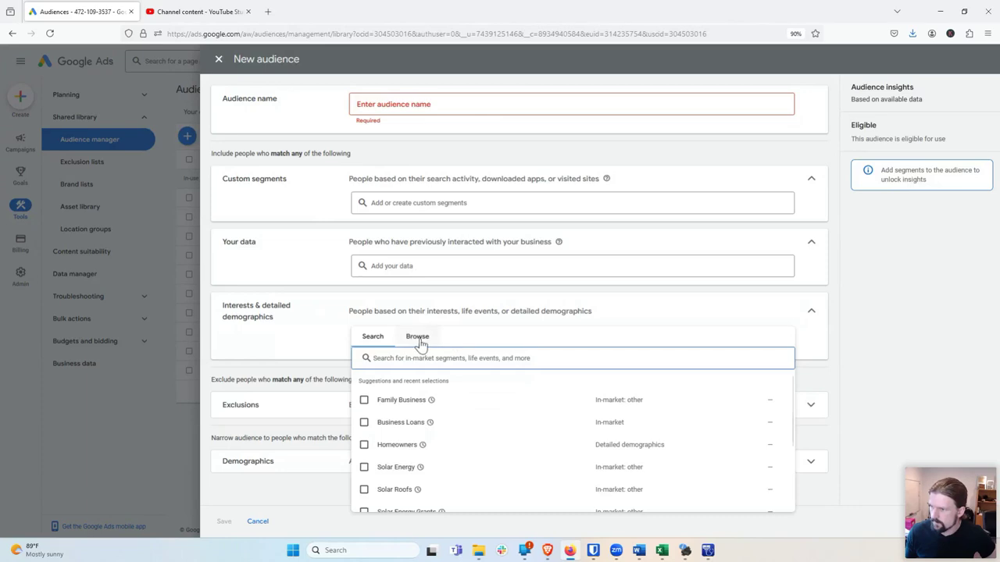
click(419, 342)
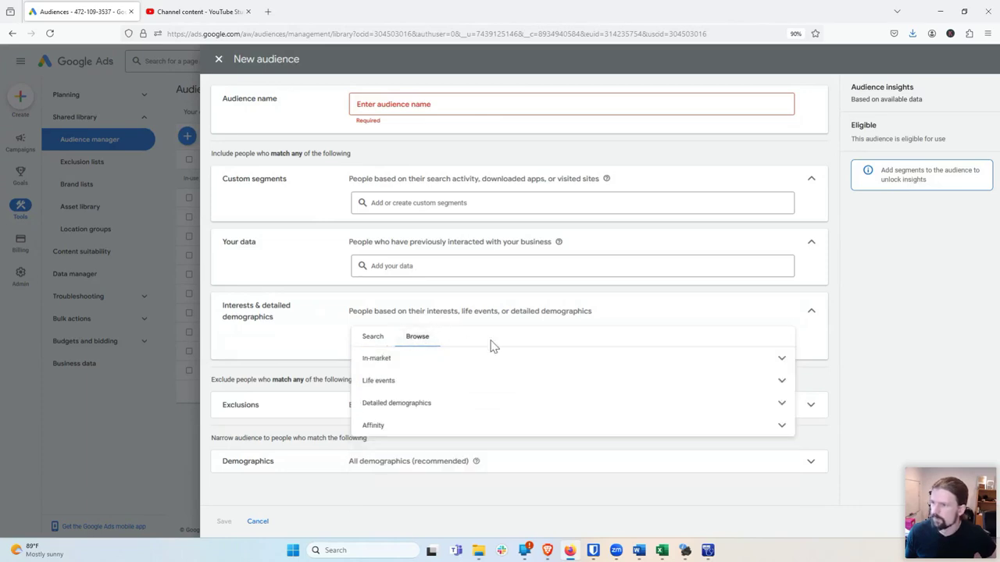
click(370, 364)
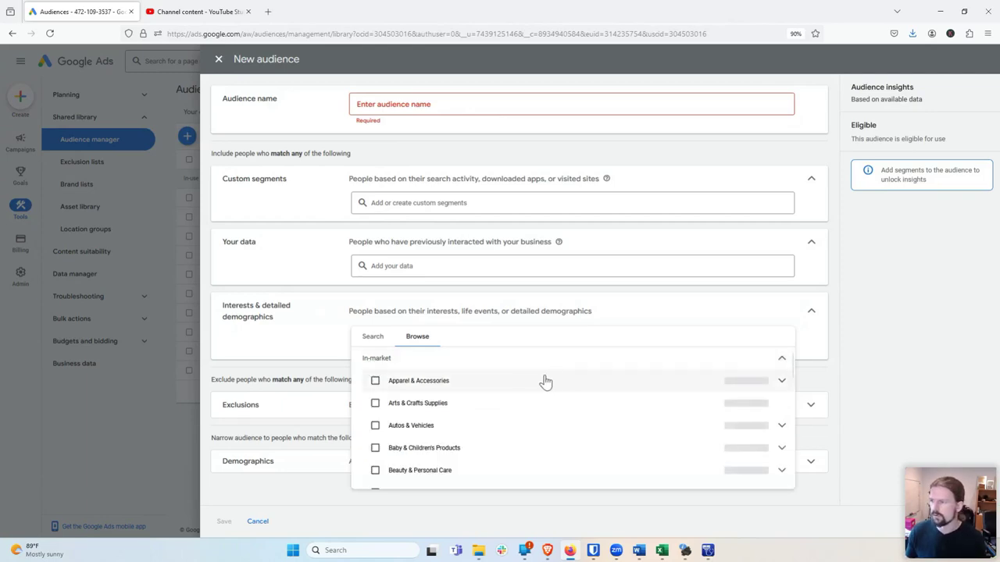
Step: Examine the Business Services sub-segments among the In-market categories, including the details for Business Services, and collapse them again
scroll(511, 391, down, 1)
scroll(514, 395, down, 1)
scroll(531, 449, up, 2)
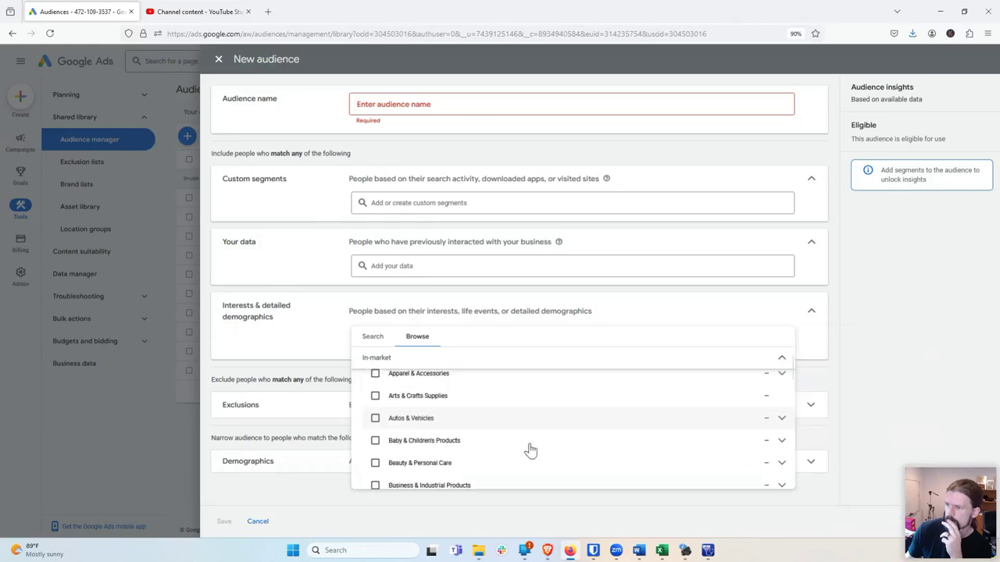
scroll(521, 426, down, 1)
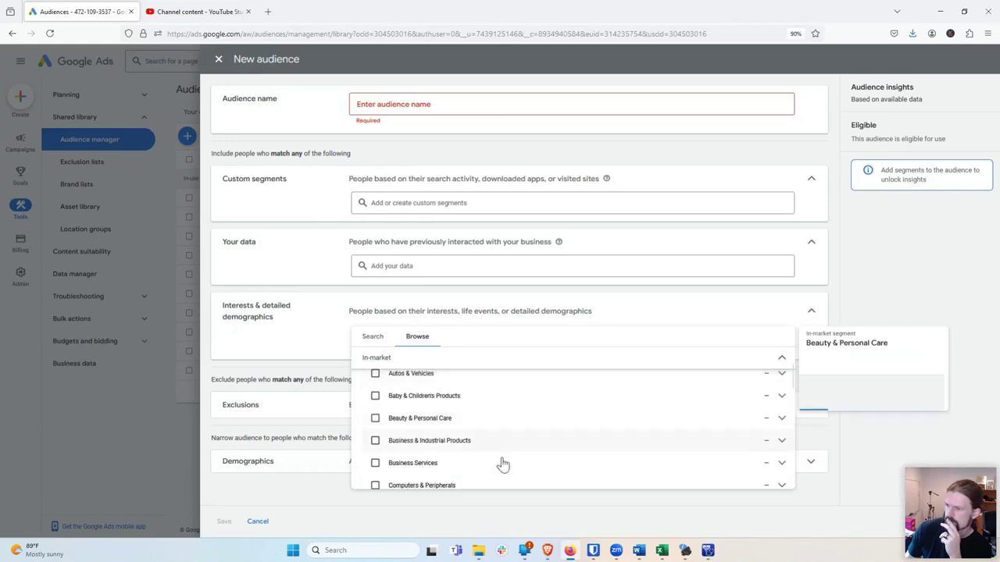
scroll(645, 413, down, 1)
click(781, 419)
scroll(562, 407, down, 1)
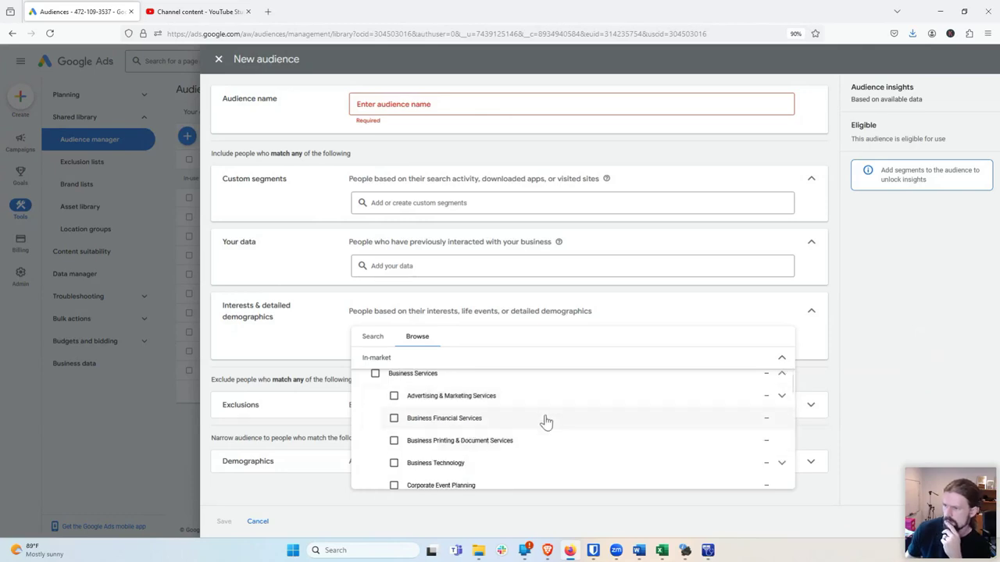
scroll(544, 423, down, 1)
scroll(546, 422, down, 1)
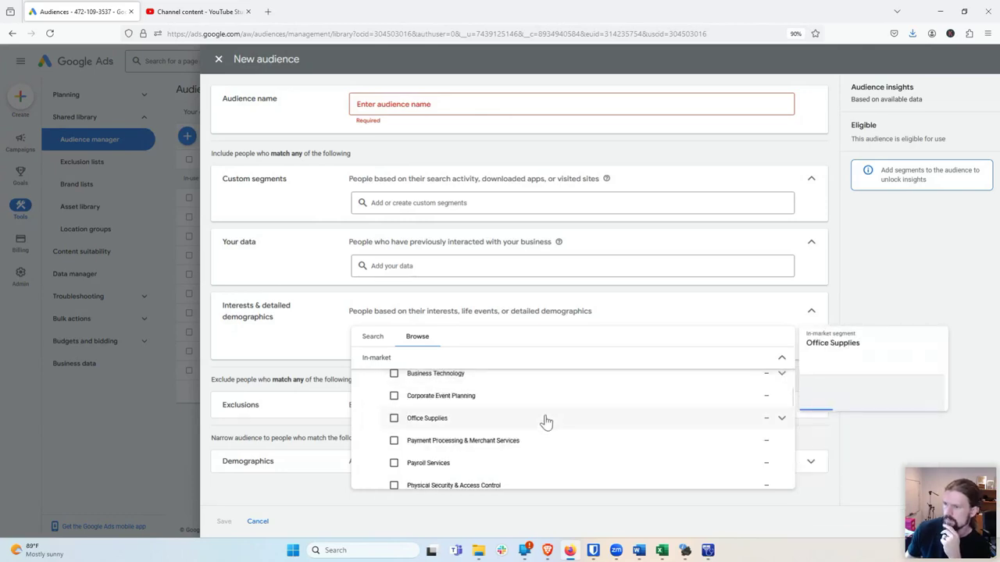
scroll(546, 423, down, 1)
scroll(546, 423, up, 1)
scroll(546, 423, down, 1)
scroll(546, 422, up, 4)
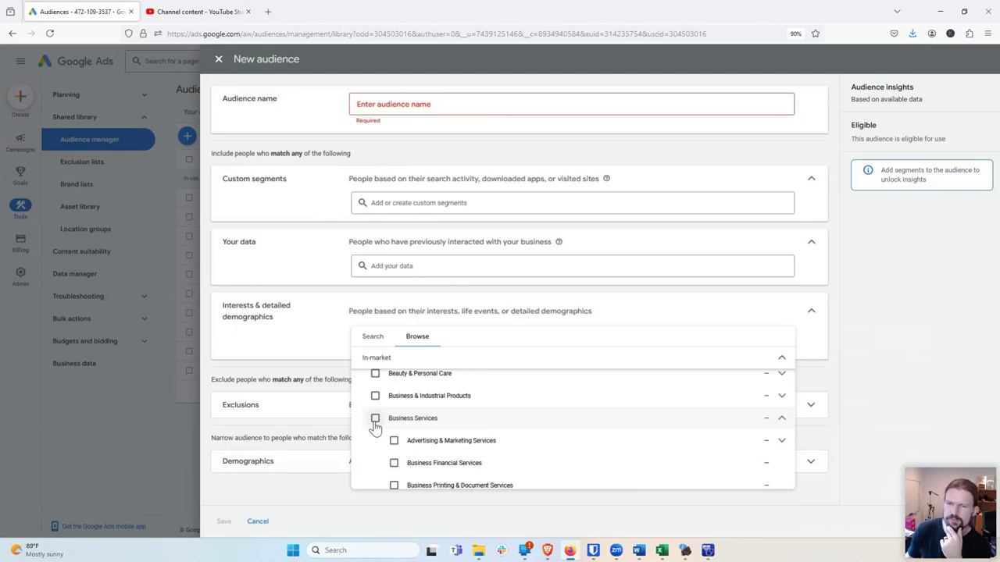
mouse_move(670, 432)
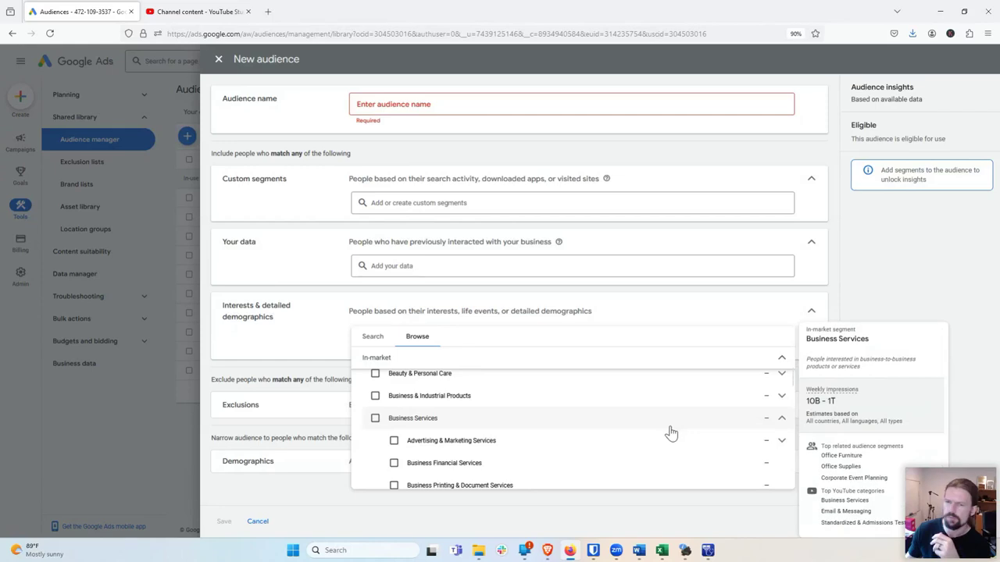
click(781, 420)
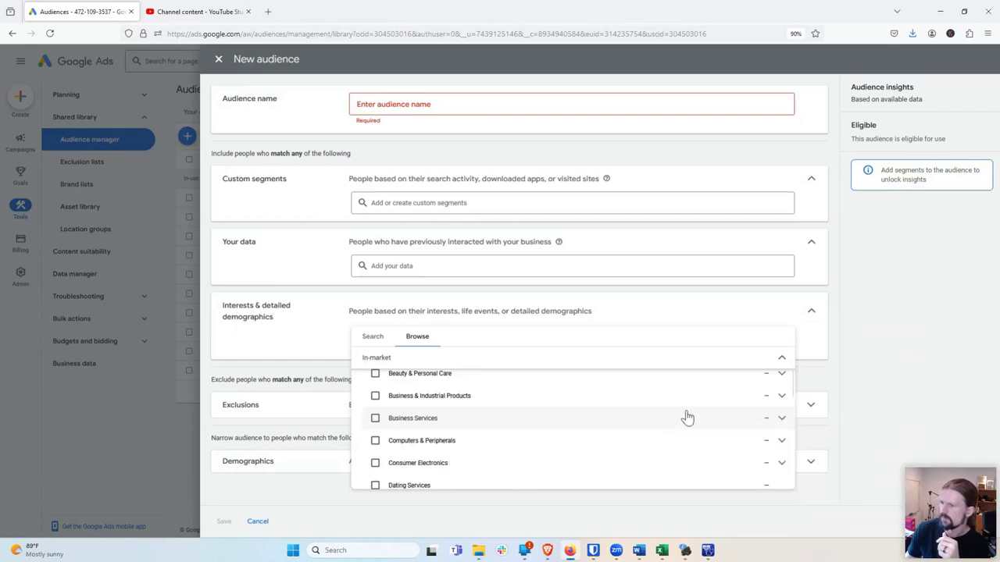
Step: Expand the Employment category under In-market and review its job-related sub-segments for a suitable target
scroll(532, 400, down, 1)
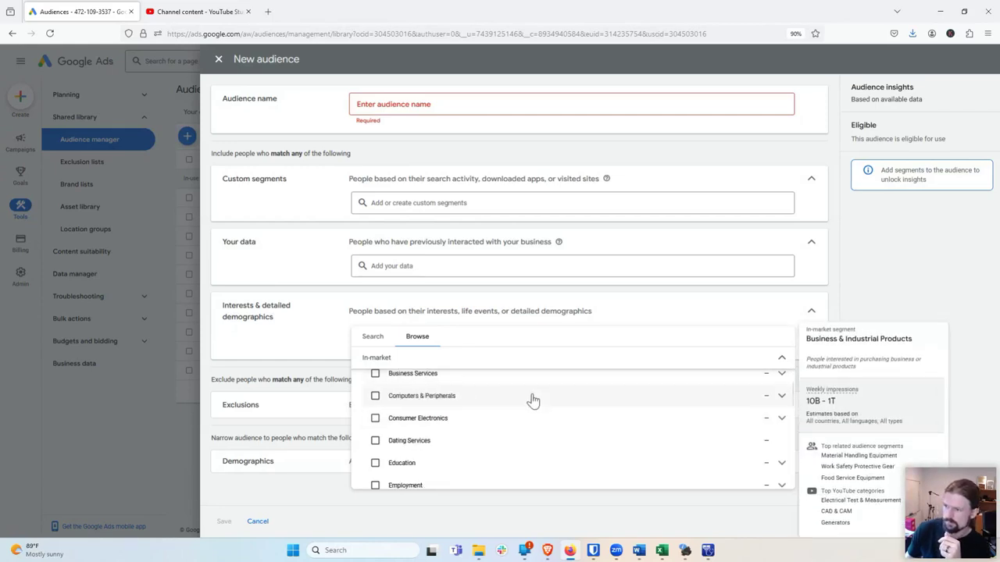
scroll(532, 400, down, 1)
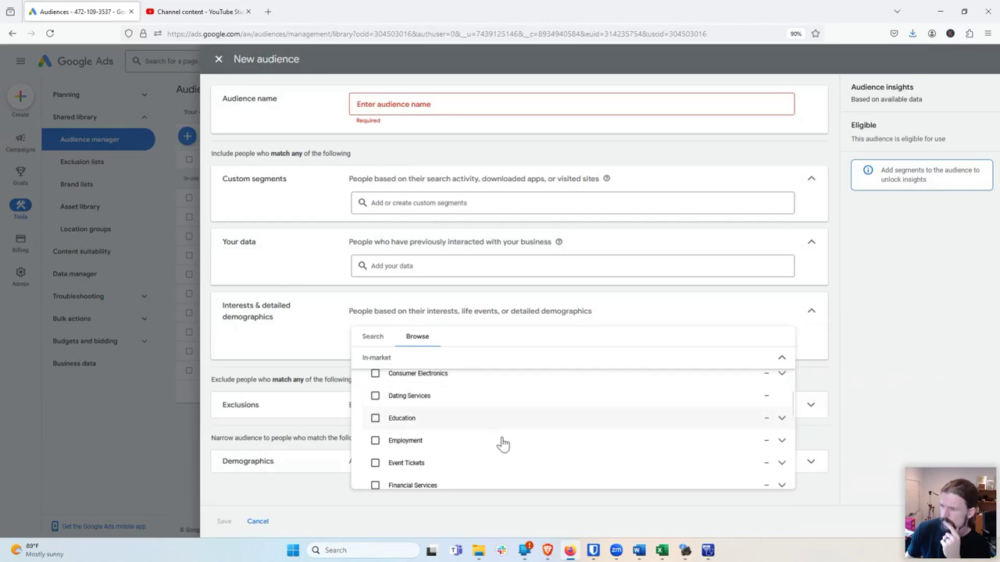
click(782, 442)
scroll(609, 409, down, 2)
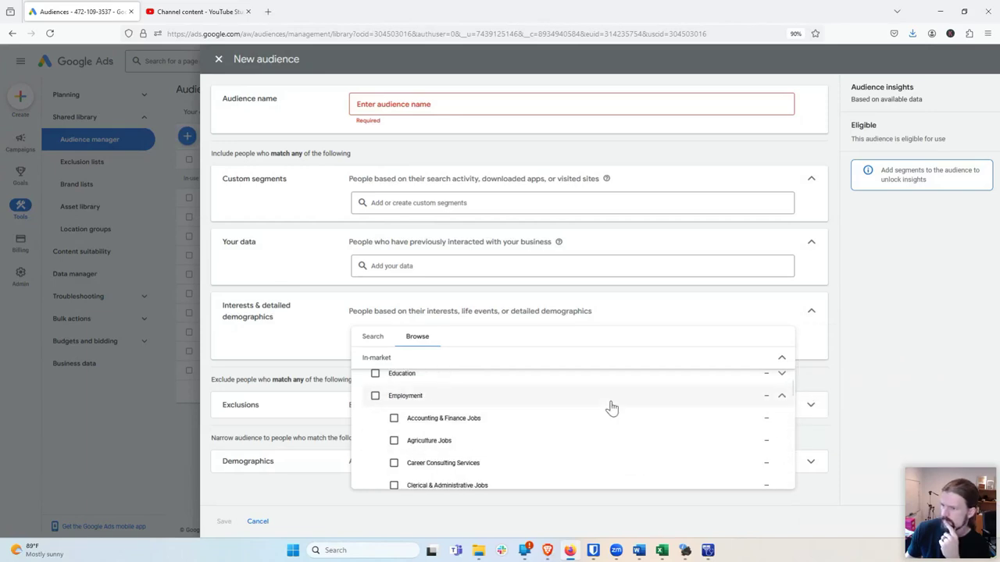
scroll(612, 408, down, 3)
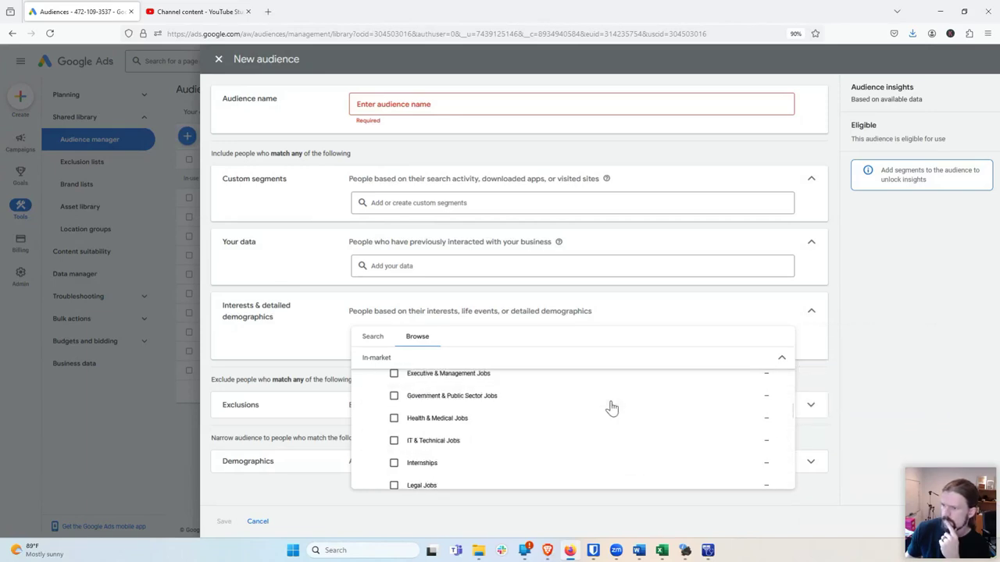
scroll(612, 407, down, 1)
scroll(611, 407, down, 1)
scroll(611, 408, up, 3)
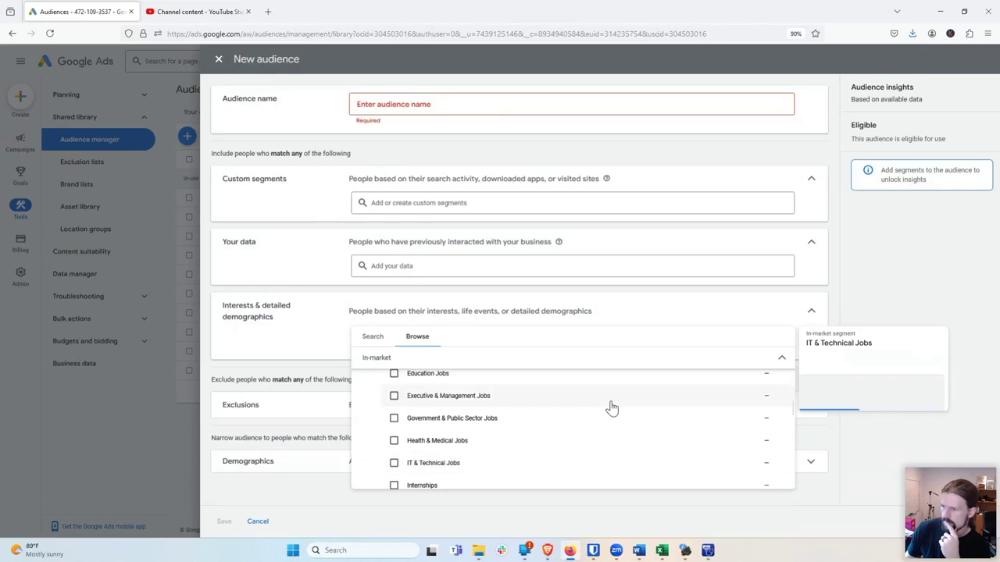
scroll(612, 408, down, 1)
scroll(610, 408, down, 2)
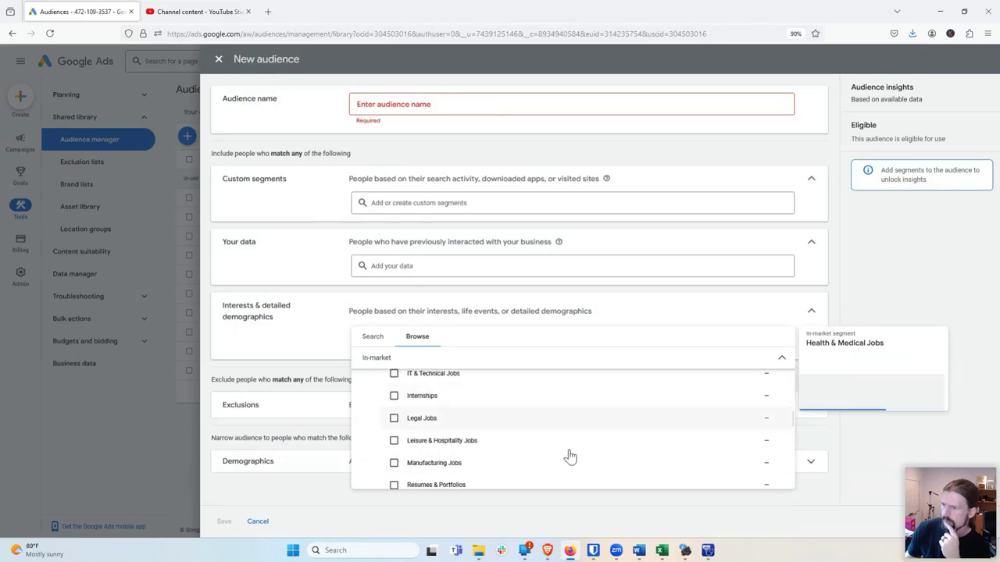
scroll(574, 446, down, 2)
scroll(575, 446, down, 2)
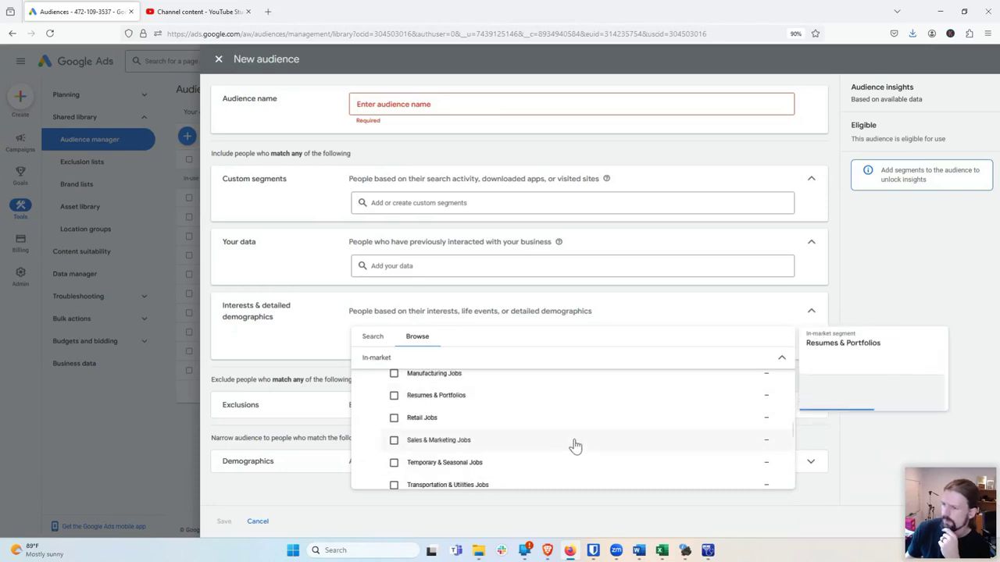
scroll(574, 446, down, 2)
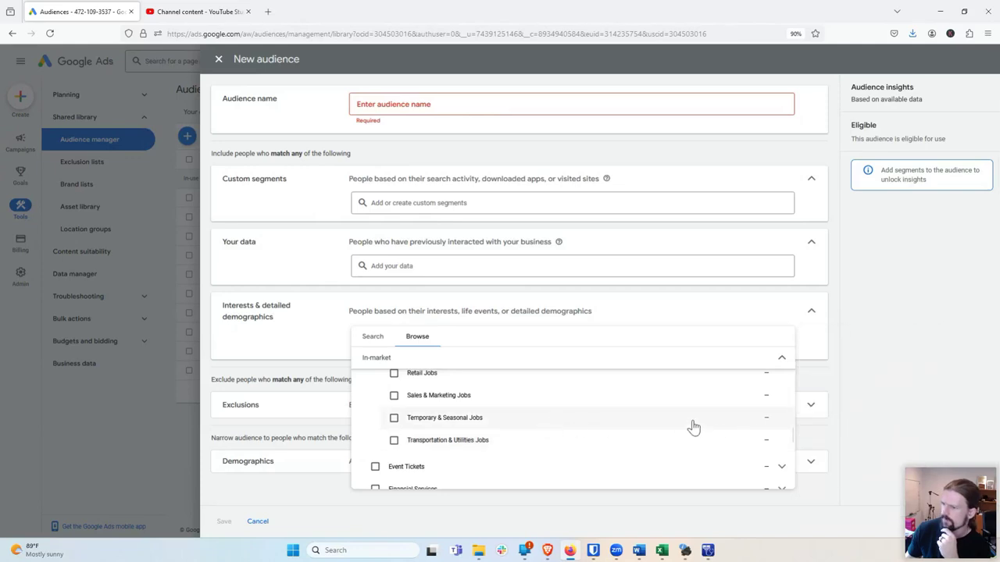
mouse_move(683, 429)
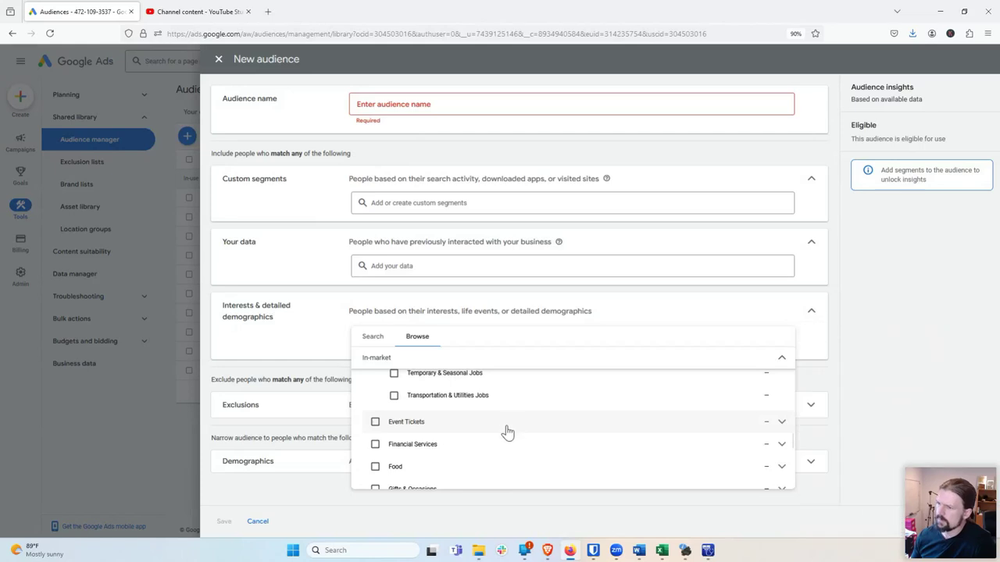
Step: Review the remaining In-market categories from Event Tickets through Travel
scroll(509, 440, down, 1)
mouse_move(498, 431)
scroll(492, 434, down, 1)
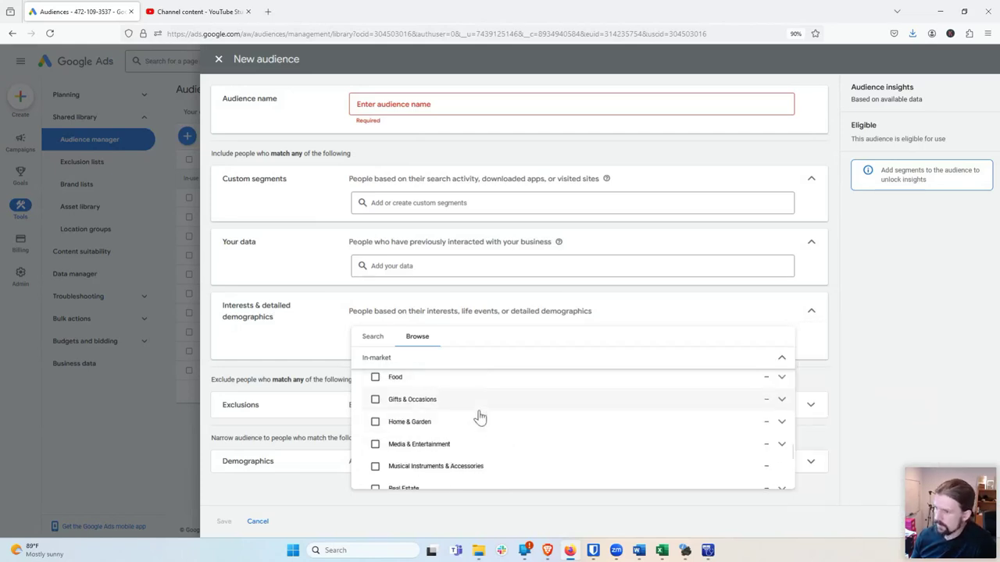
scroll(500, 422, down, 1)
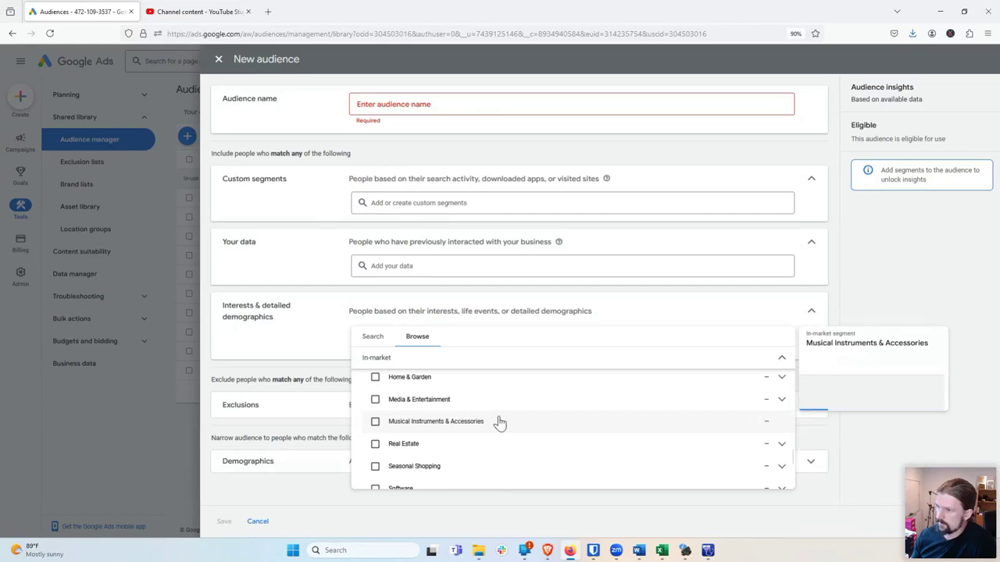
scroll(498, 424, down, 1)
scroll(497, 430, down, 1)
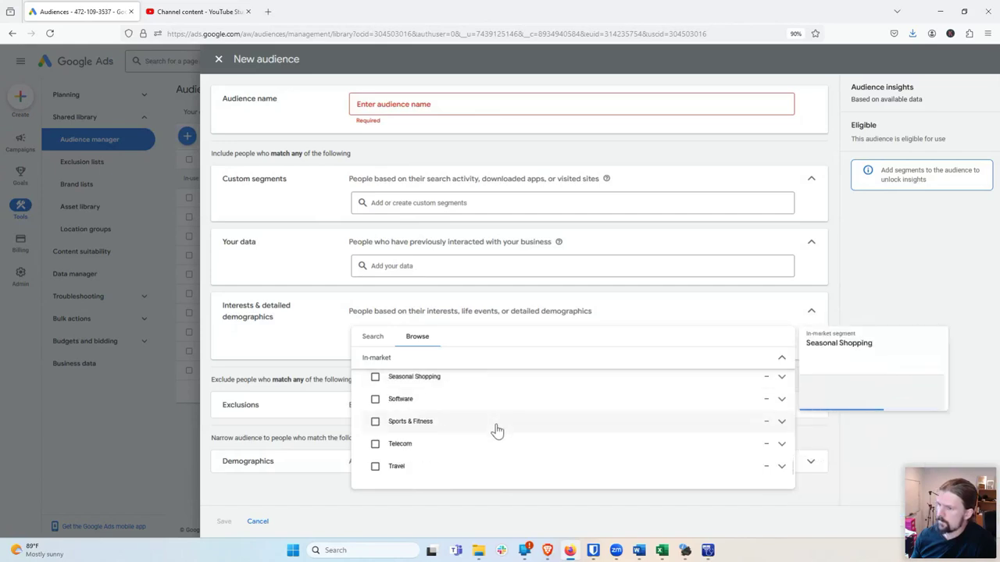
scroll(497, 431, down, 1)
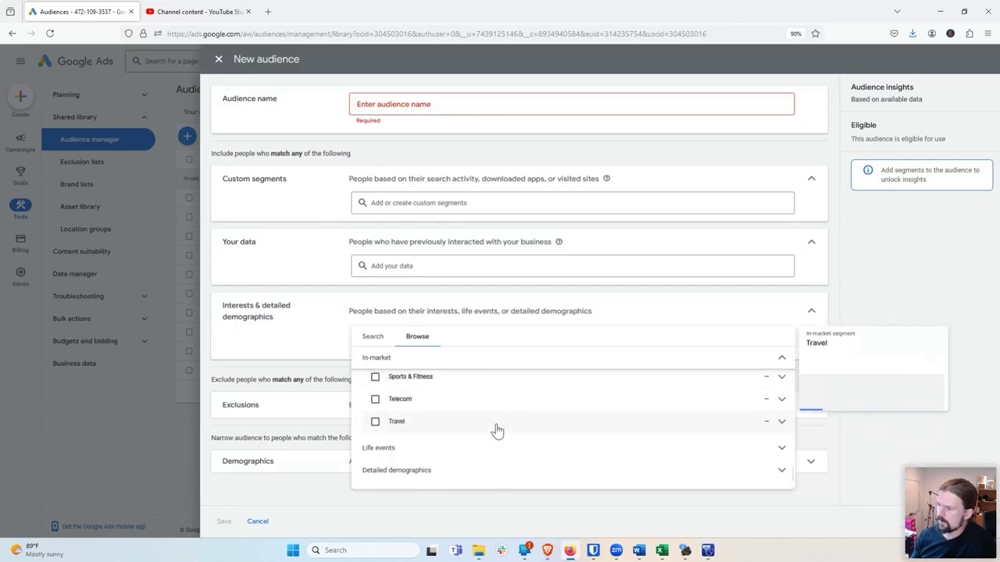
Step: Expand Life events and review its categories, checking the Job Change sub-segments and collapsing them again
scroll(497, 431, down, 1)
click(775, 440)
scroll(596, 422, down, 1)
scroll(596, 422, down, 1)
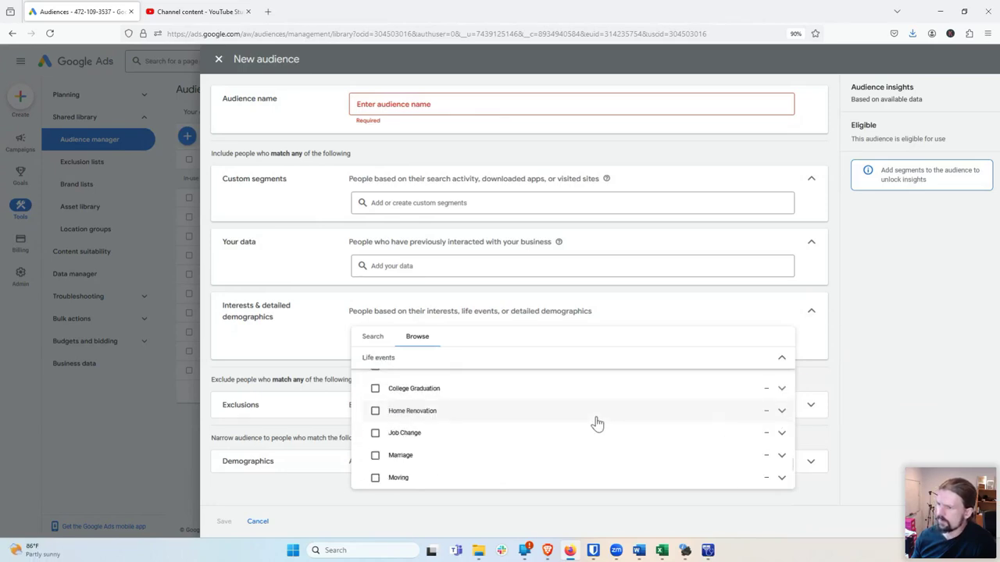
mouse_move(597, 422)
click(781, 435)
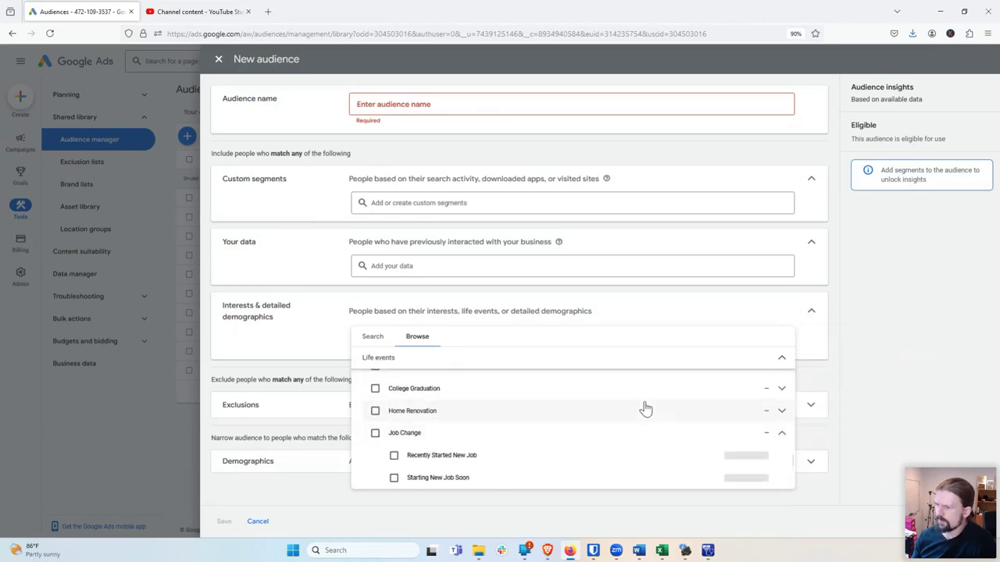
scroll(645, 408, down, 1)
scroll(750, 438, up, 1)
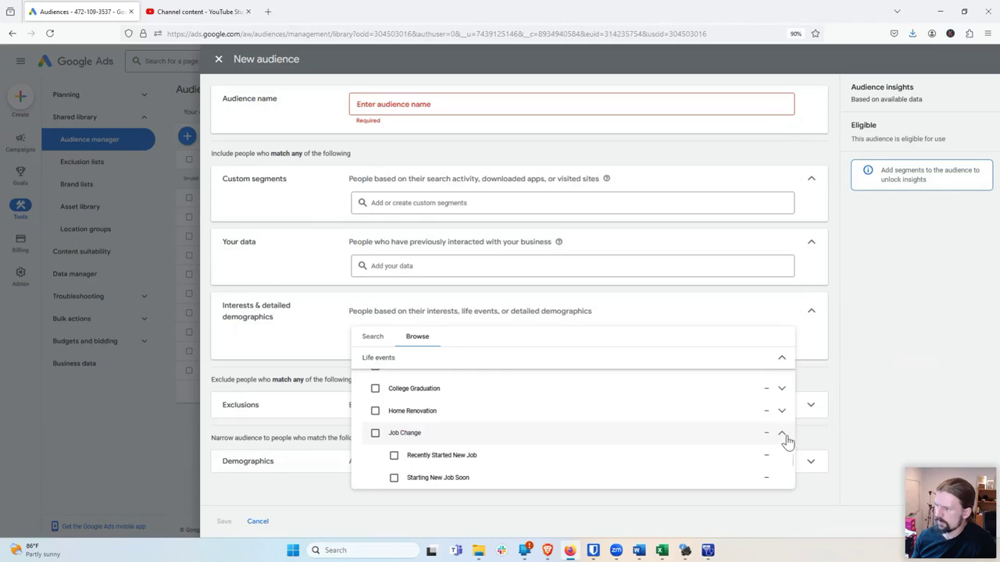
click(781, 435)
scroll(578, 412, down, 1)
scroll(576, 411, down, 2)
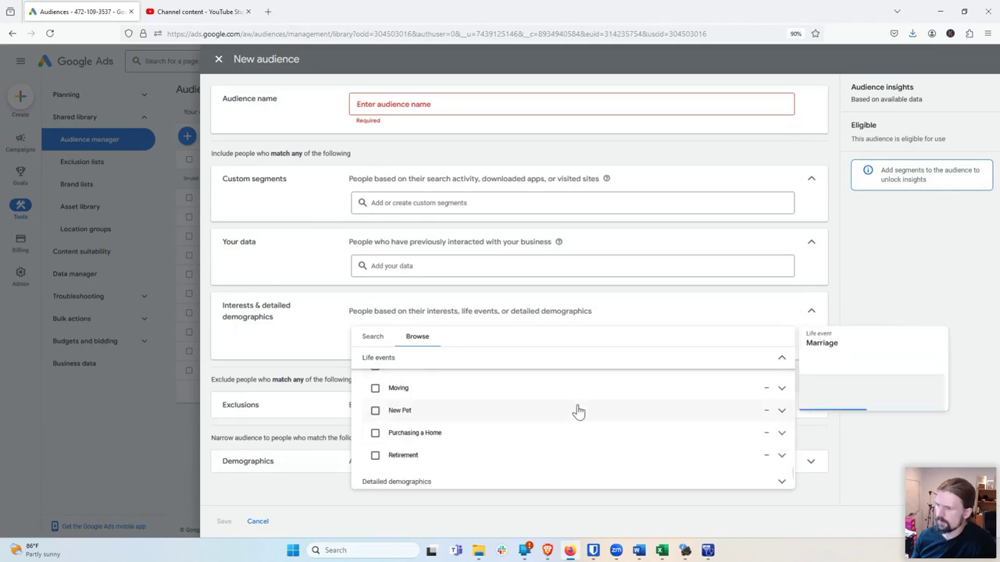
Step: Expand Detailed demographics and examine the Industry options under Employment
click(781, 461)
scroll(630, 435, down, 1)
scroll(579, 445, down, 1)
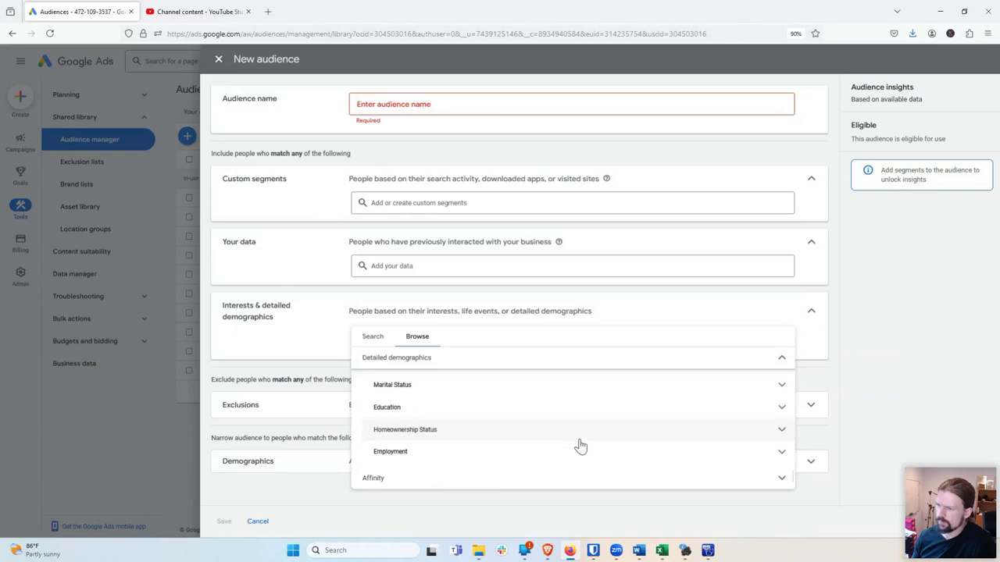
click(782, 453)
scroll(578, 415, down, 1)
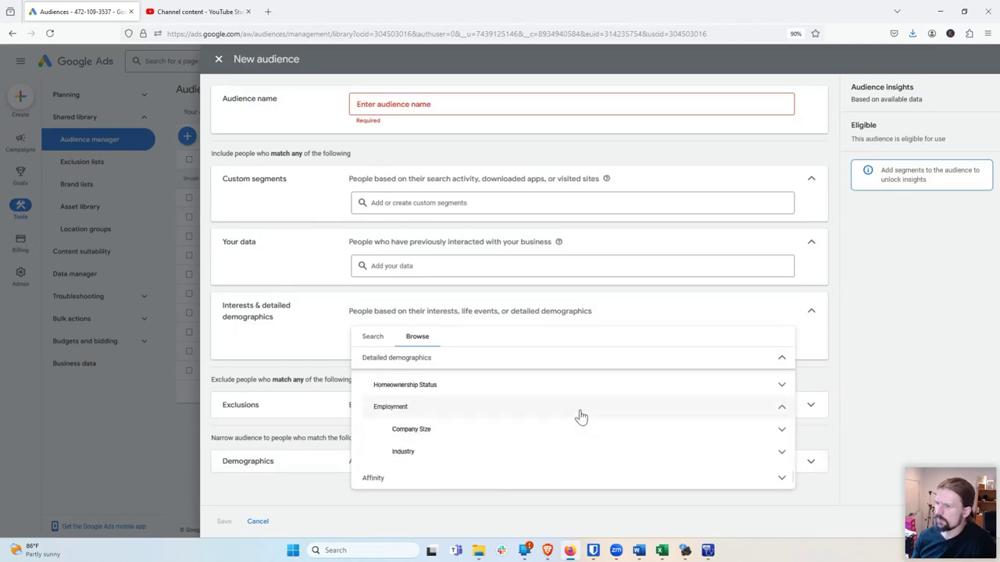
click(781, 453)
scroll(591, 425, down, 1)
scroll(591, 425, down, 1)
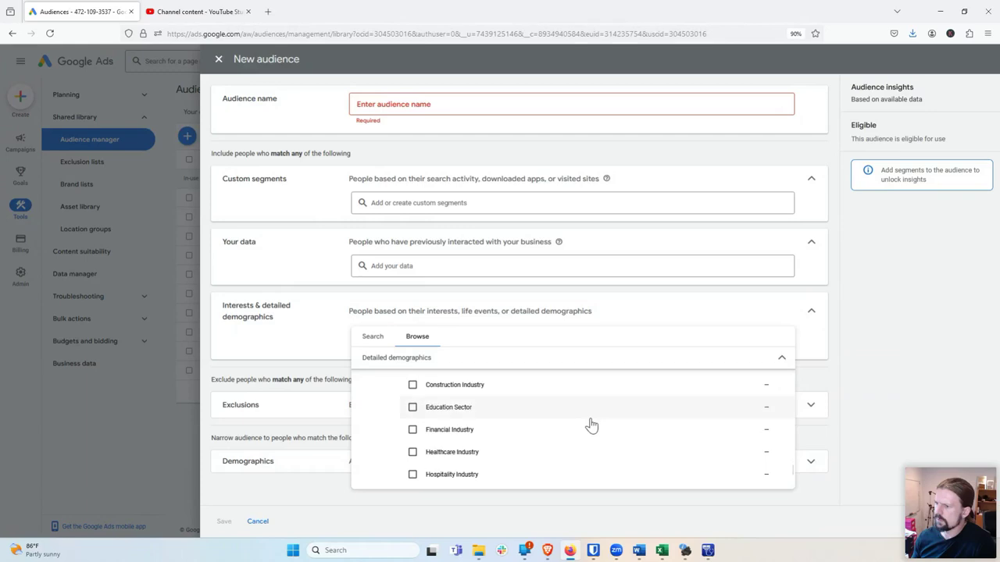
scroll(591, 425, down, 2)
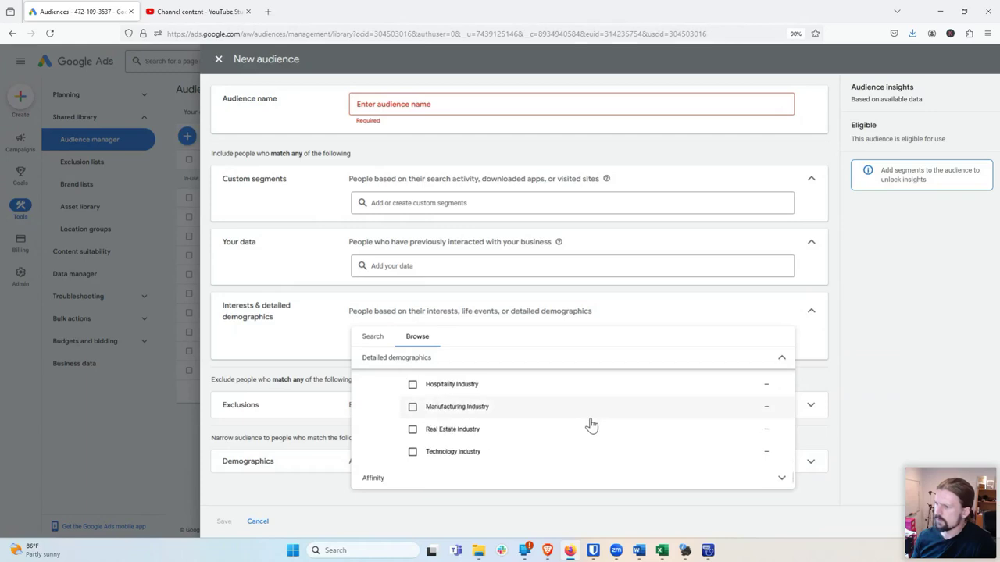
Step: Expand the Affinity group and review its categories from Banking & Finance through Vehicles & Transportation
click(781, 481)
scroll(598, 440, down, 2)
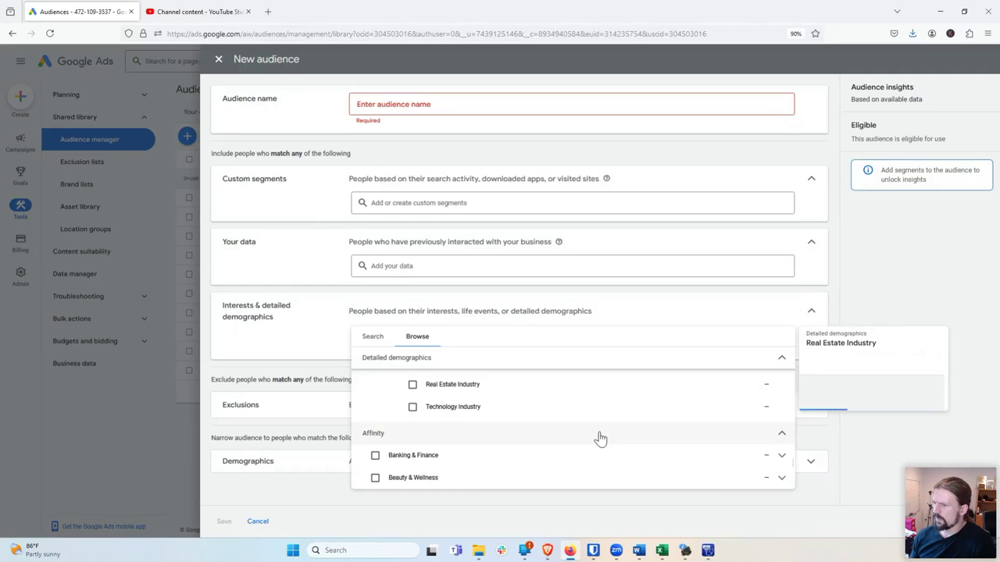
mouse_move(555, 443)
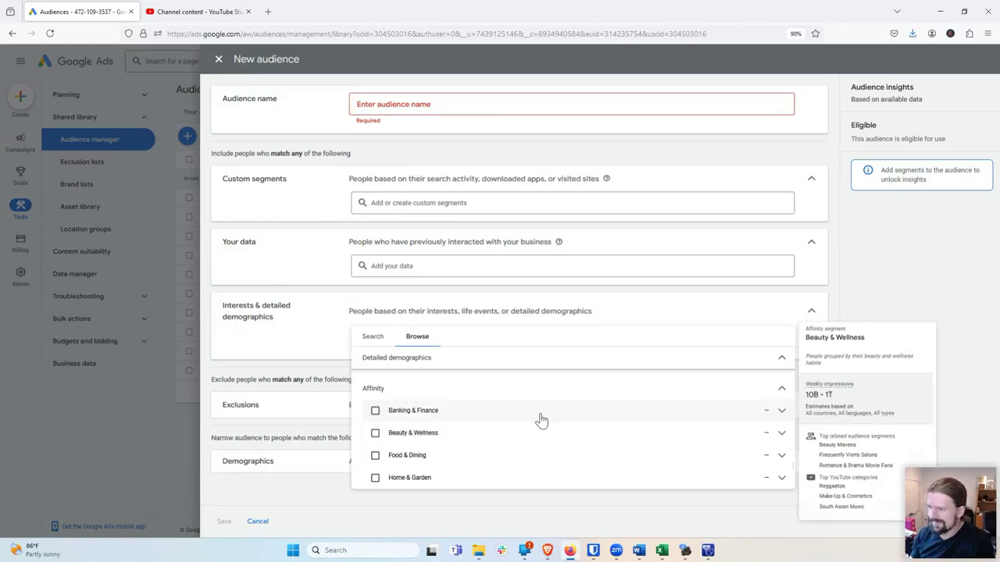
scroll(541, 421, down, 1)
scroll(536, 426, down, 2)
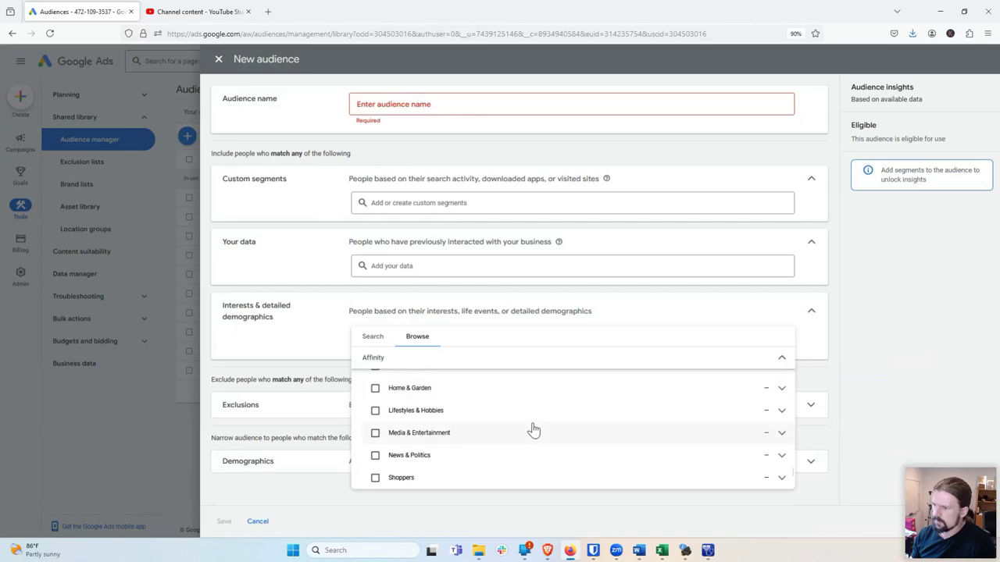
scroll(530, 436, down, 2)
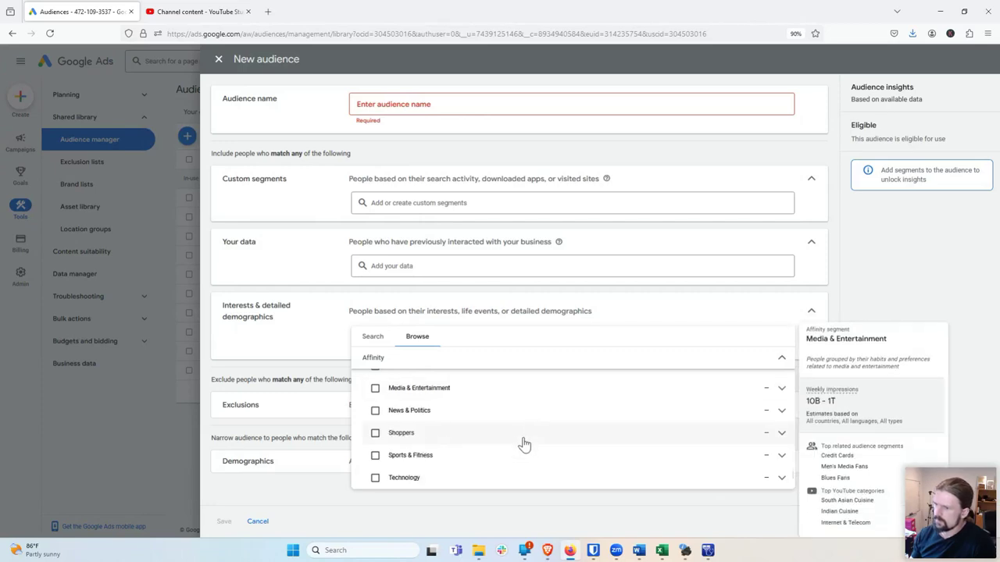
scroll(524, 444, down, 2)
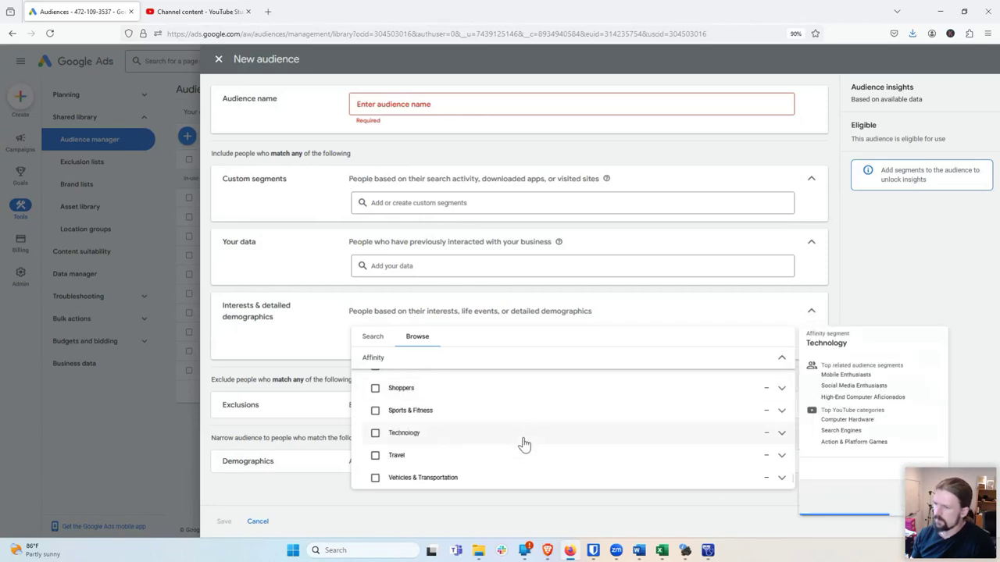
Step: Check the Transportation Modes sub-segments under Vehicles & Transportation in Affinity, collapsing them again
click(781, 476)
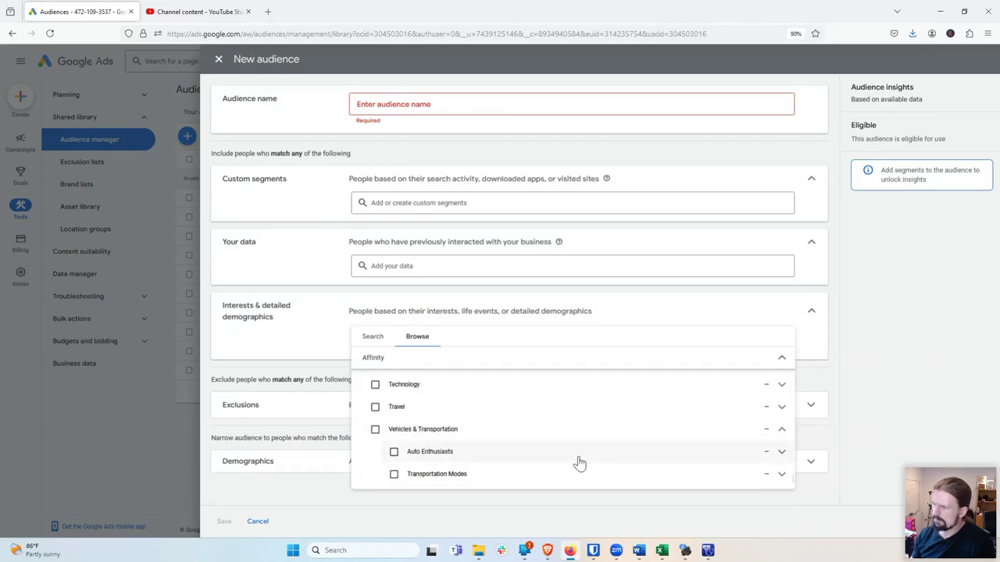
click(782, 476)
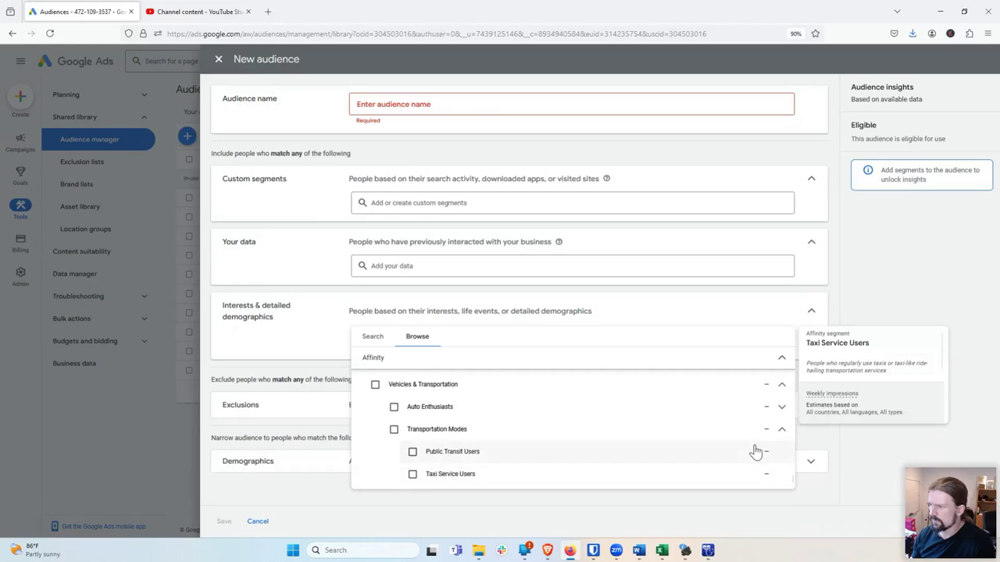
click(782, 431)
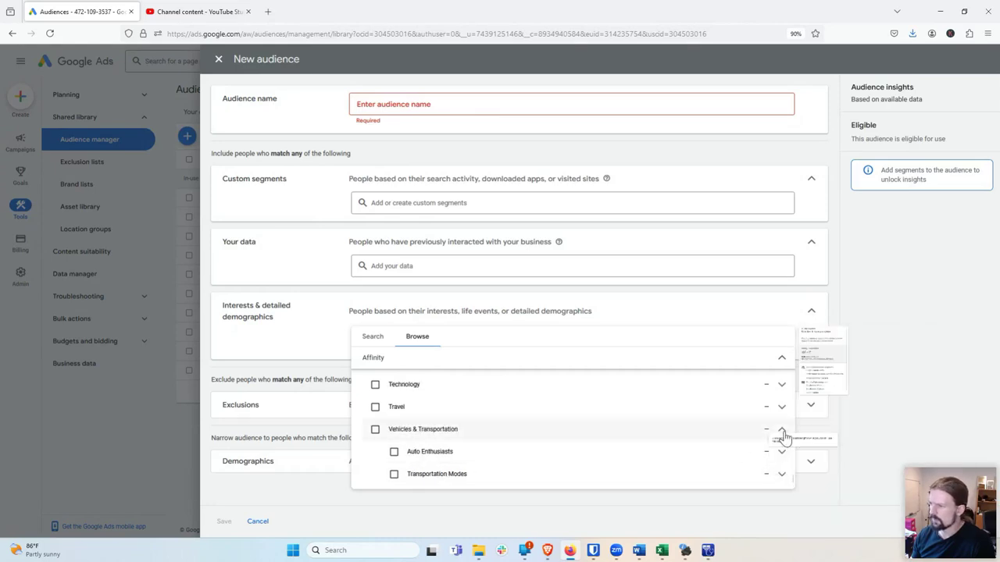
Step: Go back over the Detailed demographics, Life events and In-market segments to look for a suitable target
scroll(475, 424, up, 15)
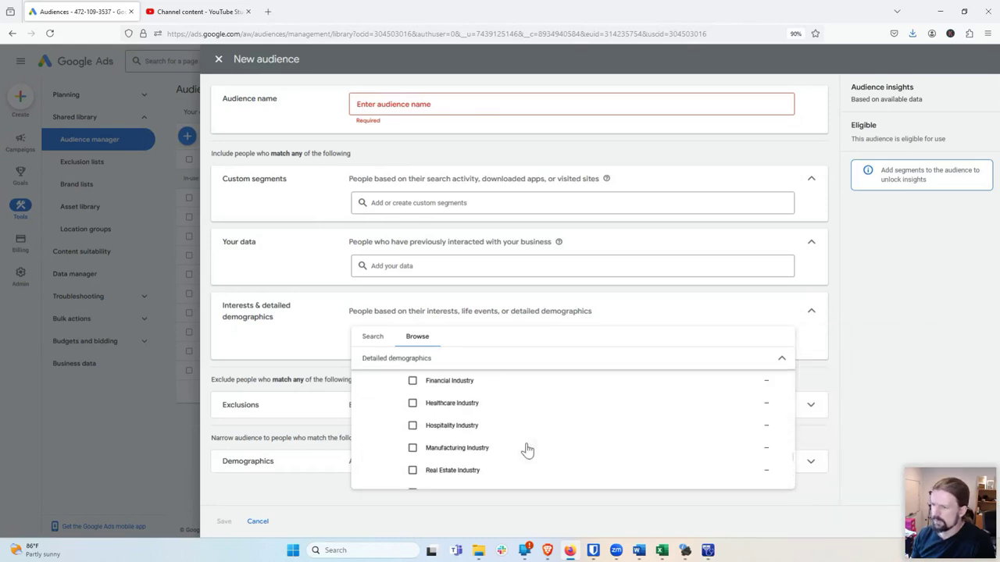
scroll(527, 450, down, 2)
scroll(528, 450, up, 5)
scroll(525, 448, down, 5)
scroll(524, 449, up, 4)
scroll(520, 430, up, 4)
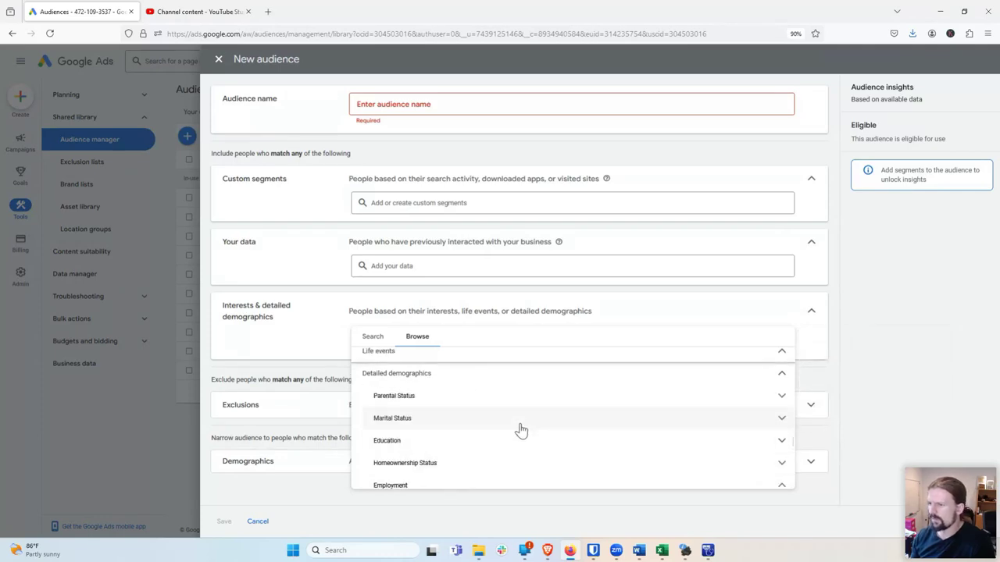
scroll(521, 430, up, 4)
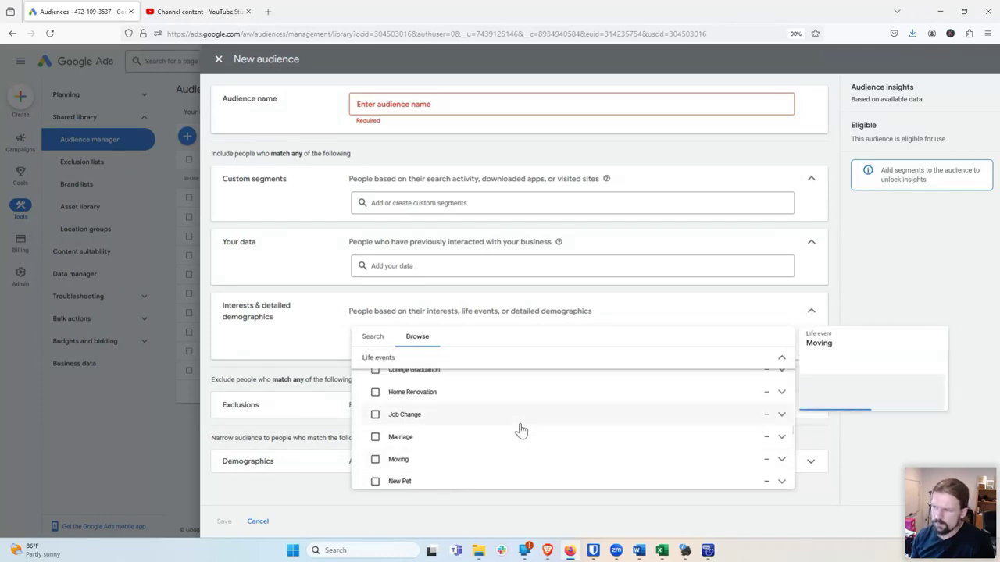
scroll(520, 432, up, 6)
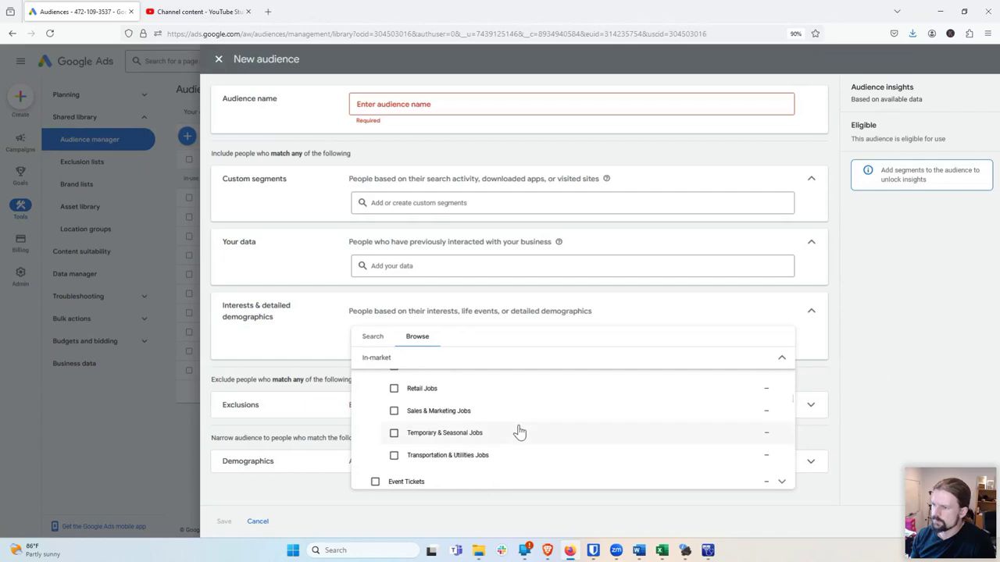
scroll(520, 432, up, 2)
scroll(519, 431, down, 3)
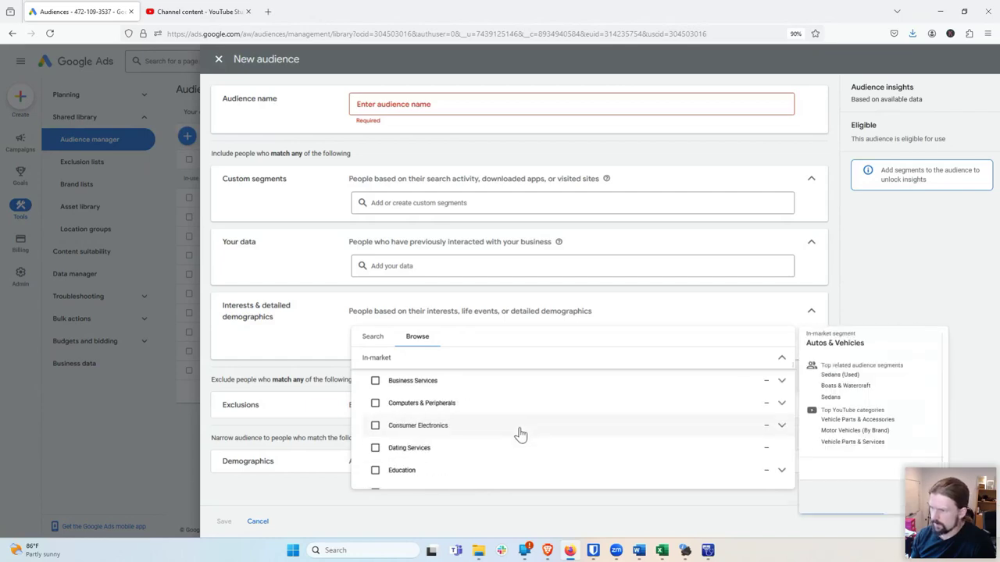
scroll(520, 434, up, 2)
scroll(519, 432, up, 1)
scroll(444, 452, down, 2)
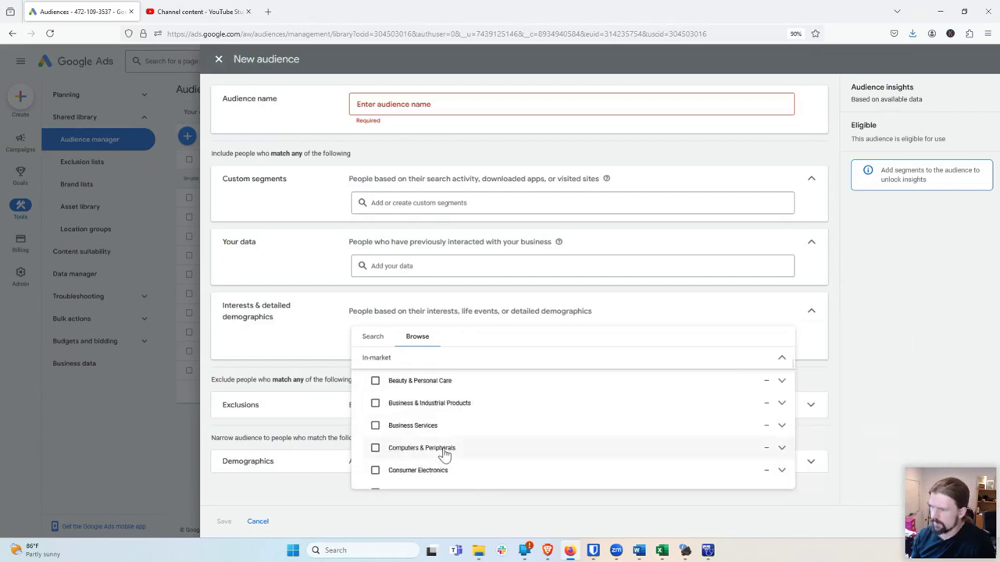
Step: Expand Business Services under In-market and examine its sub-segments, including those within Advertising & Marketing Services
click(782, 427)
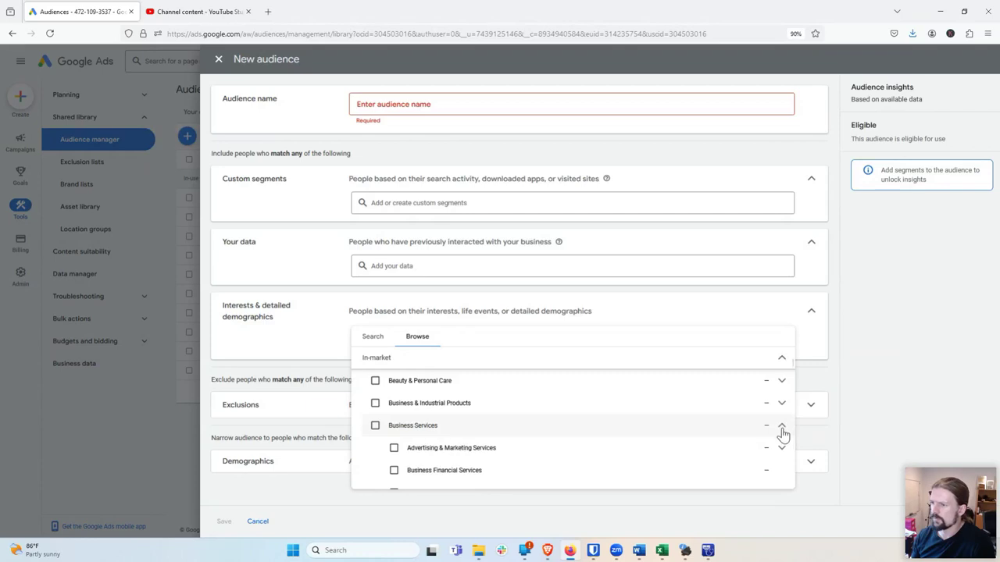
scroll(516, 443, down, 2)
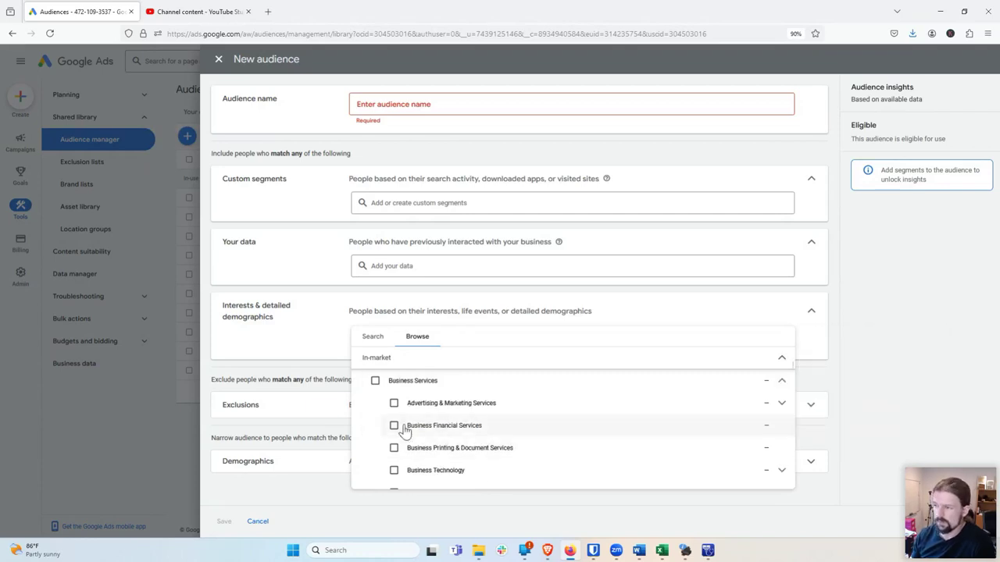
mouse_move(420, 427)
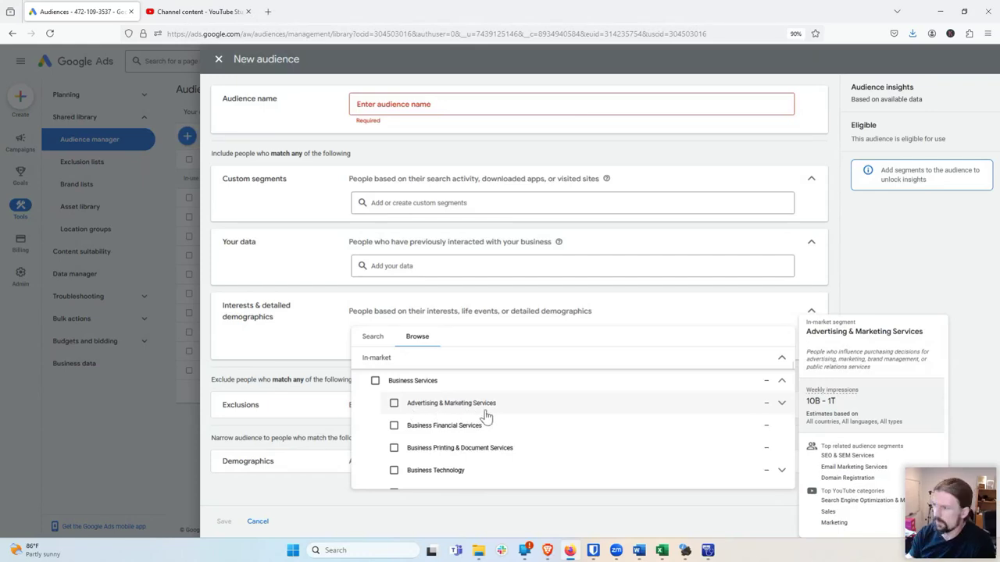
click(781, 405)
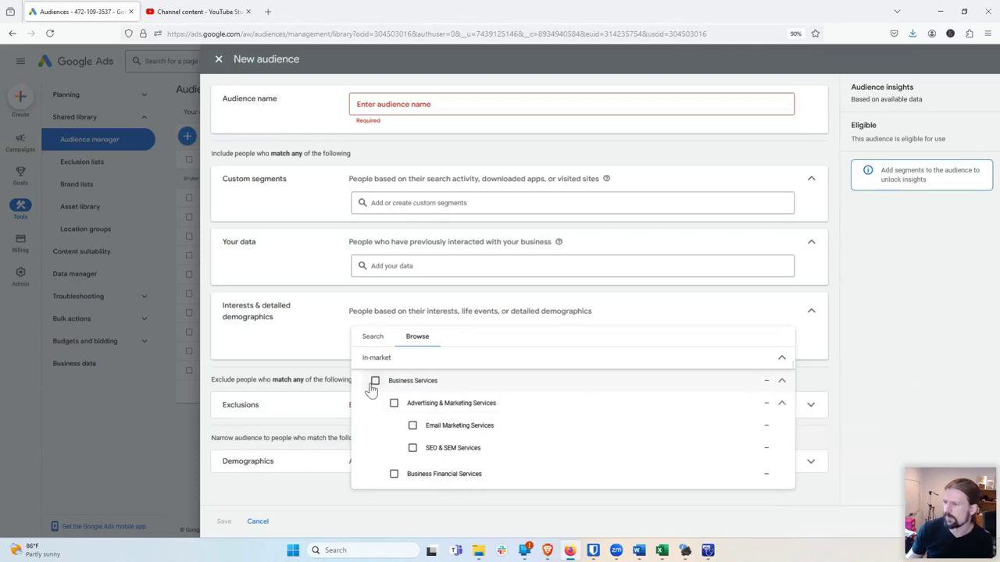
Step: Review the remaining Business Services segments and the job-related Employment segments under In-market once more
scroll(618, 414, down, 1)
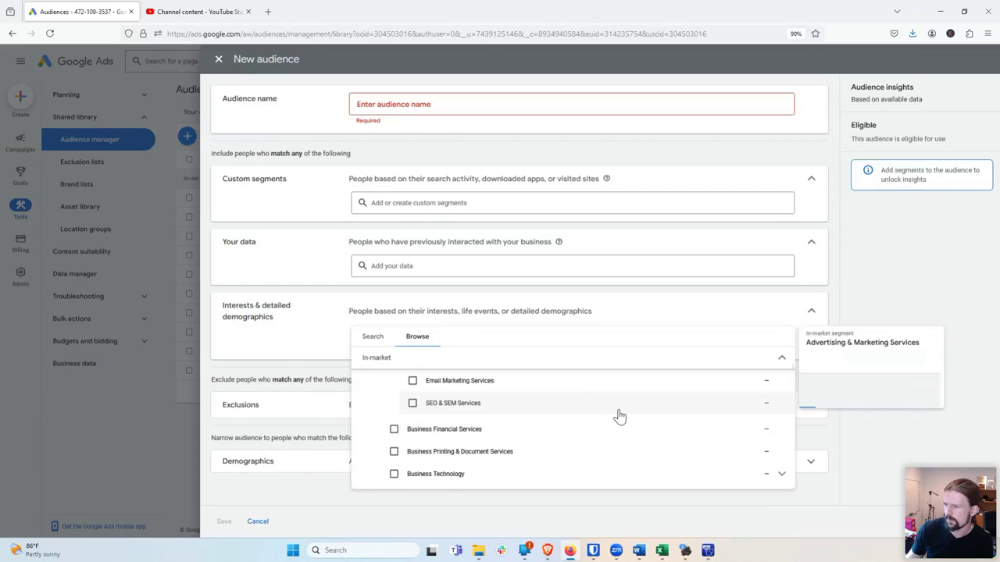
scroll(619, 417, down, 5)
scroll(622, 420, down, 3)
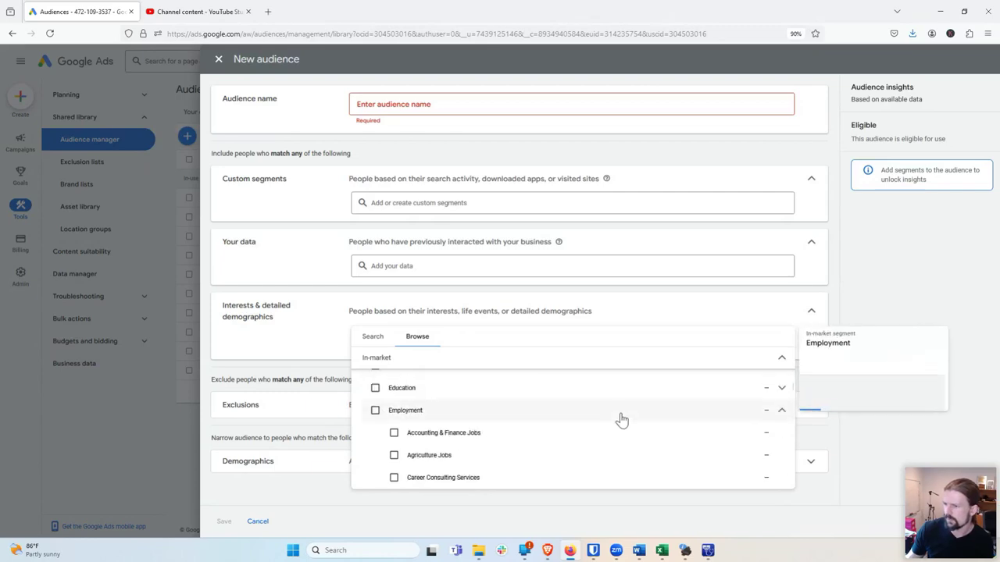
scroll(621, 419, down, 3)
scroll(622, 419, down, 5)
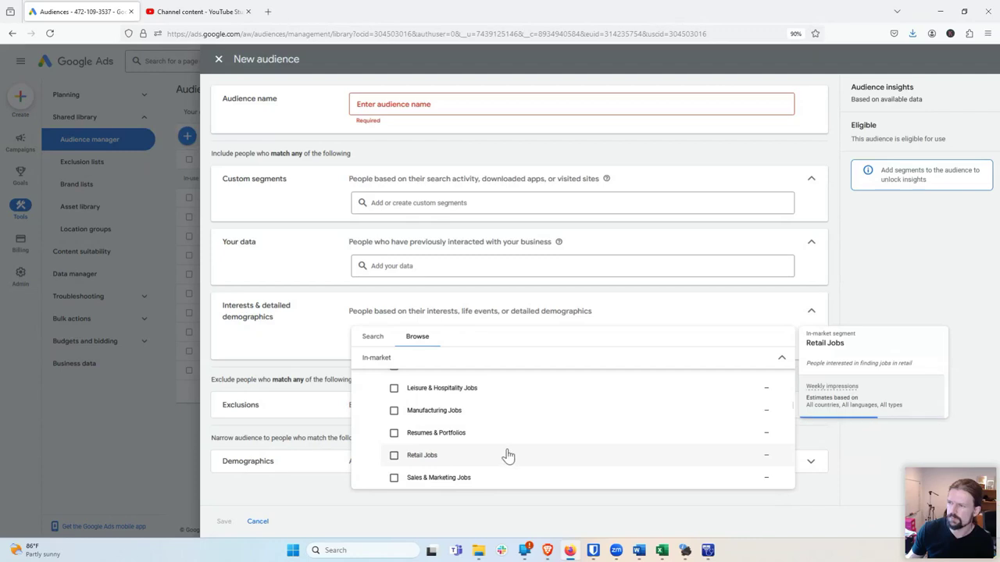
scroll(469, 469, down, 1)
scroll(469, 469, down, 2)
scroll(468, 471, up, 1)
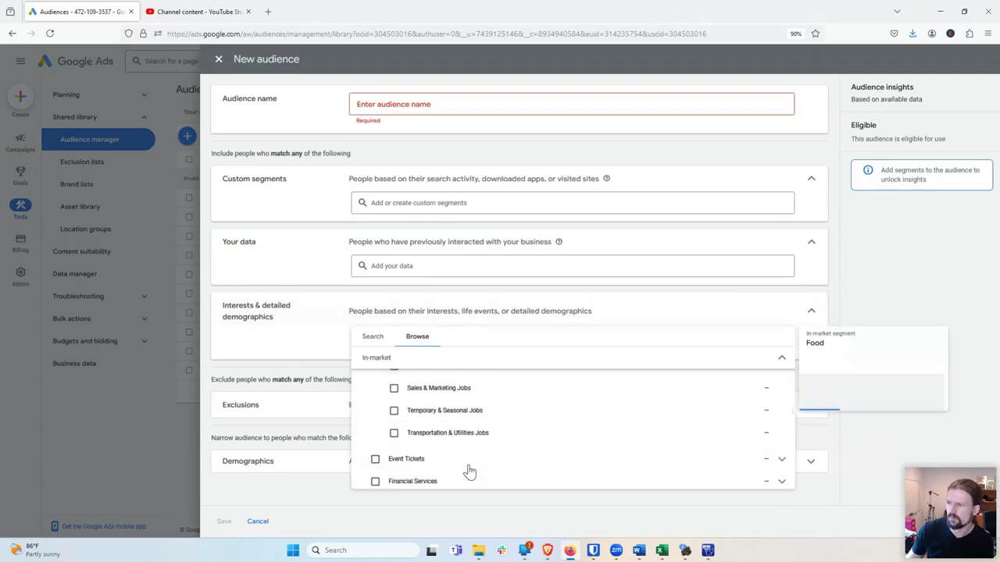
scroll(446, 448, down, 2)
Step: Close the interests and demographics picker and start a new custom segment for the audience
click(308, 346)
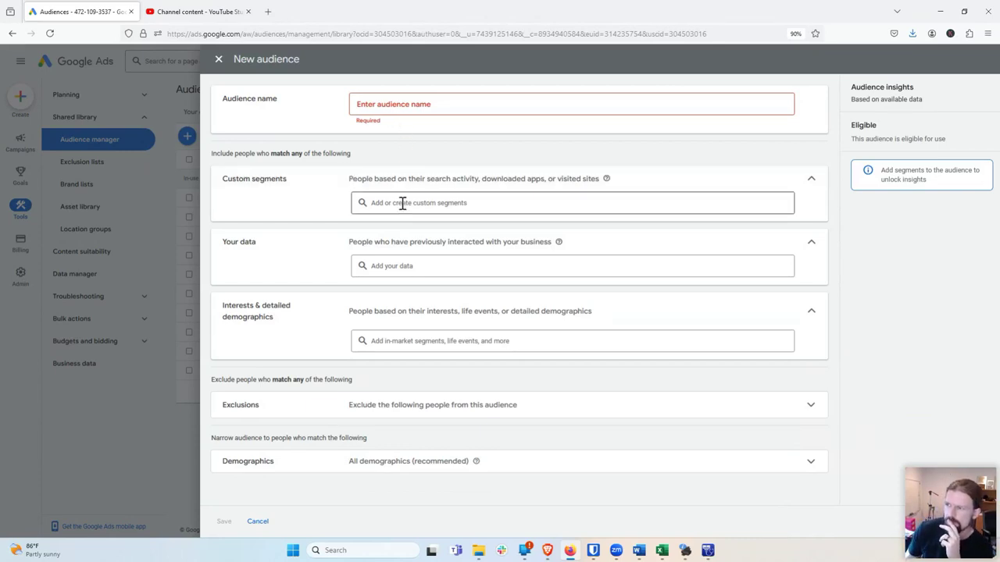
click(477, 205)
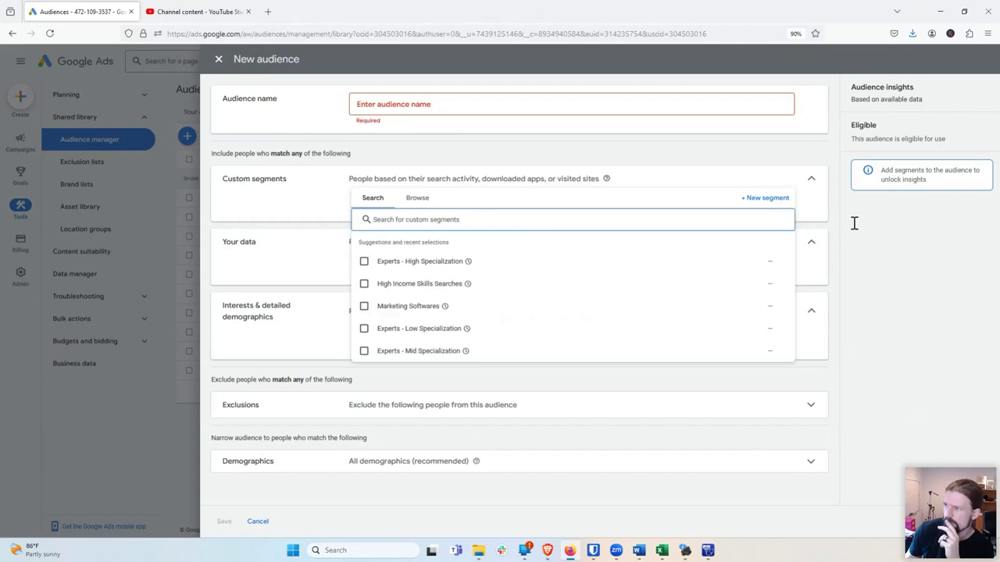
click(772, 201)
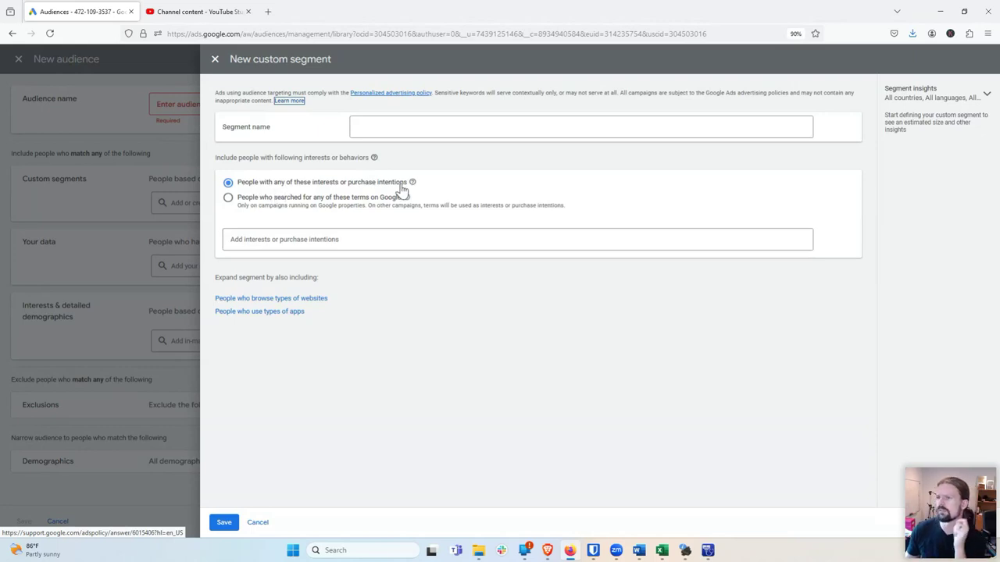
Step: Add "gig work", "drive for uber" and "drive for doordash" as interests or purchase intentions of the custom segment
click(375, 239)
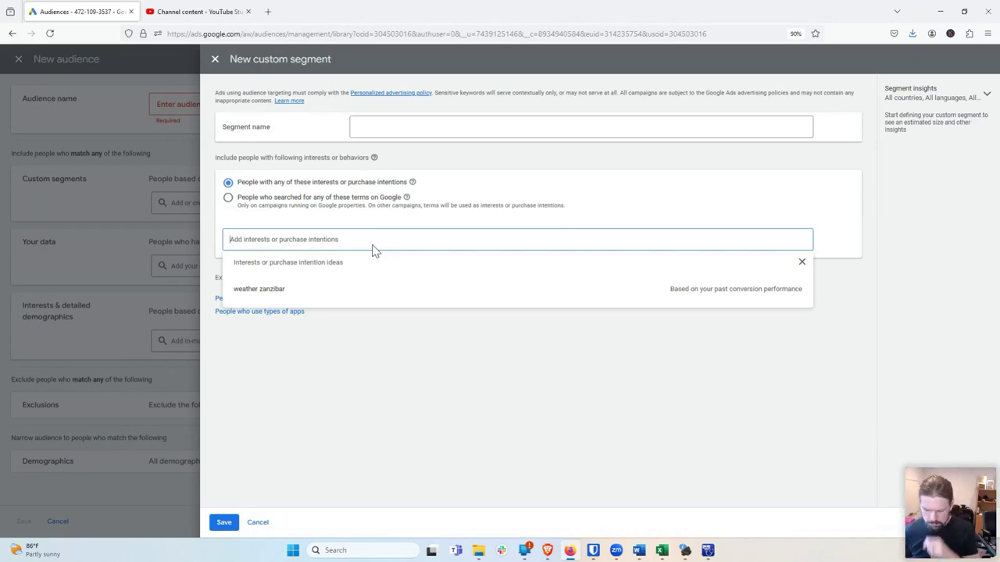
text(gig work)
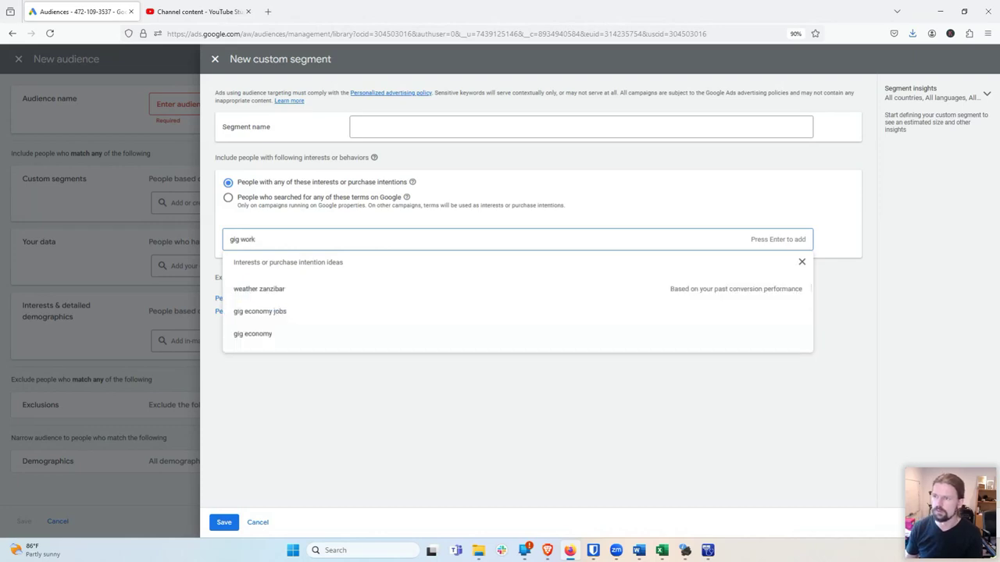
key(Return)
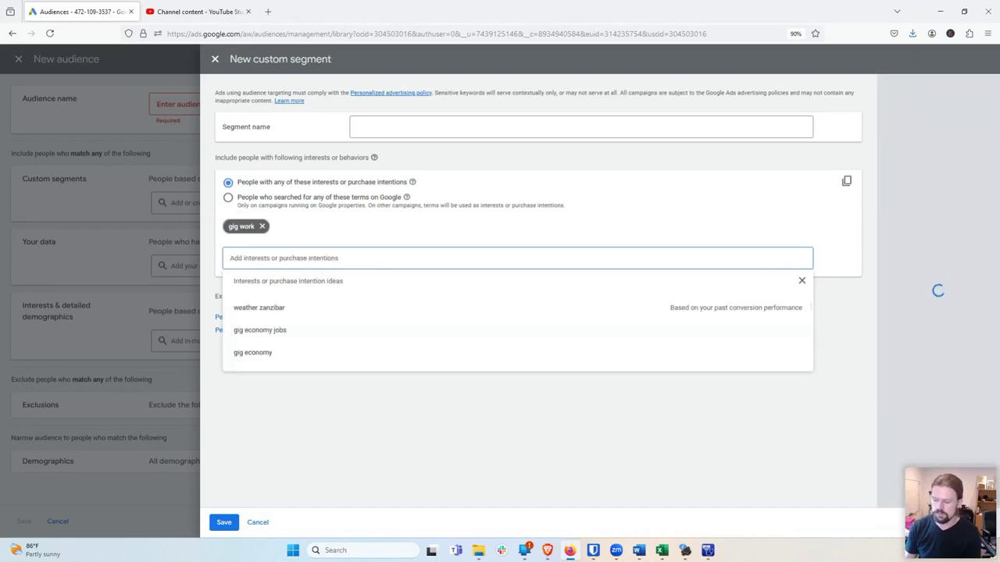
text(drive for )
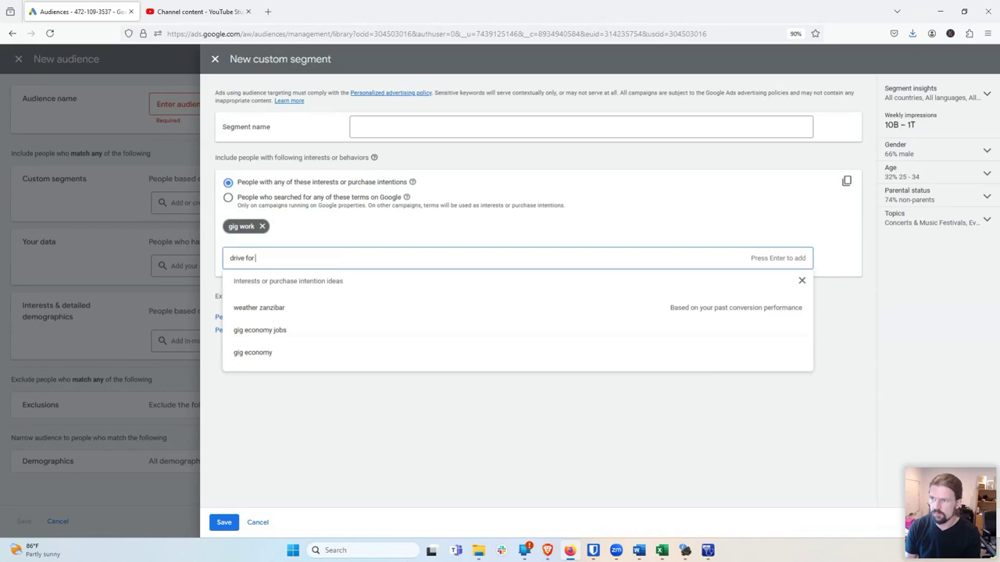
text(uber)
key(Return)
text(drive for doorda)
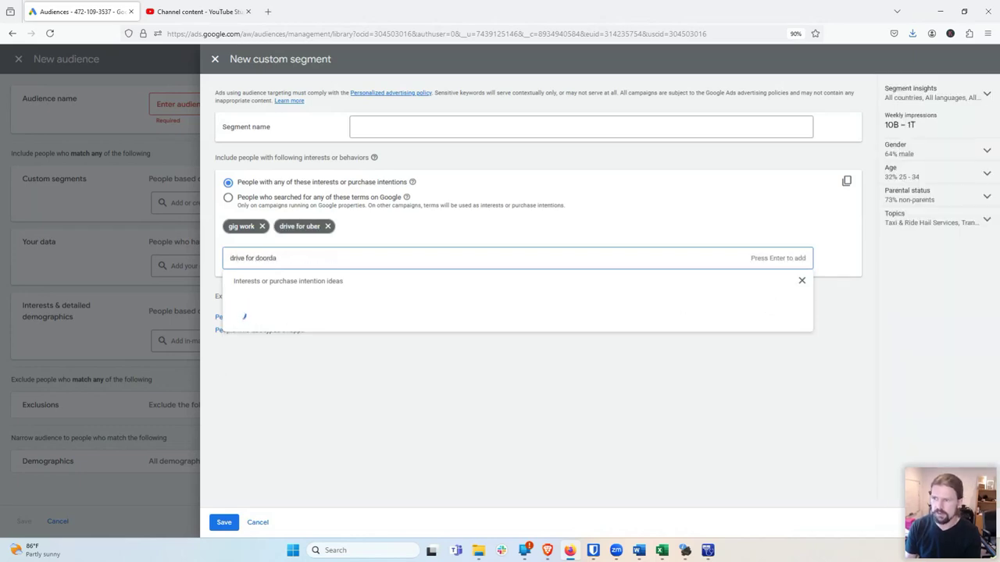
text(sh)
key(Return)
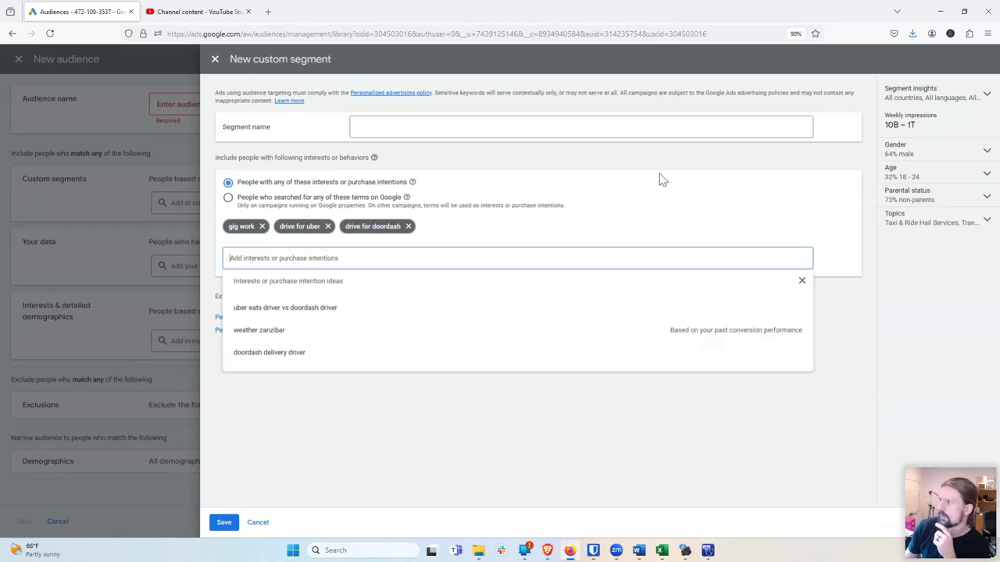
click(699, 426)
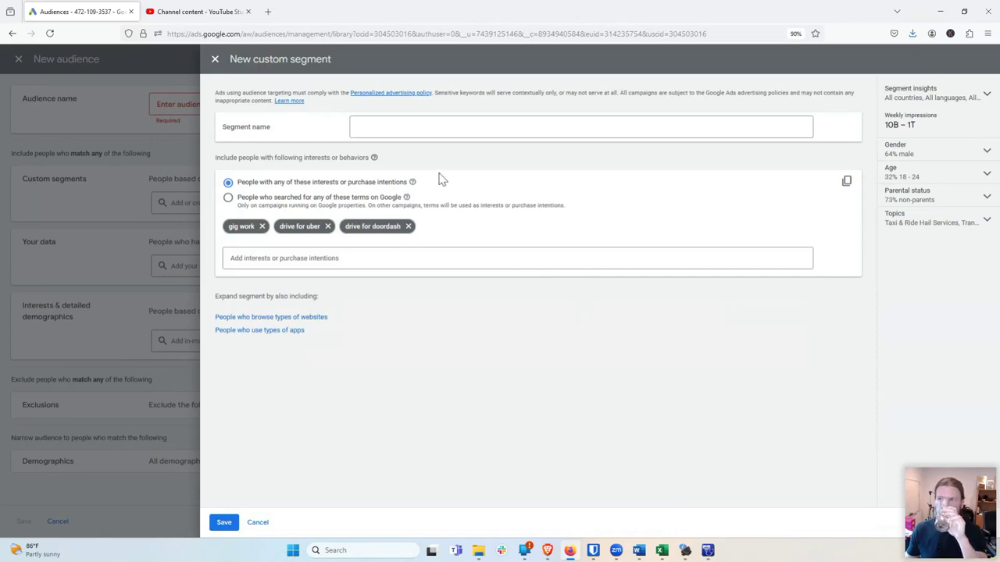
Step: Name the custom segment "Gig Work Intent"
click(423, 128)
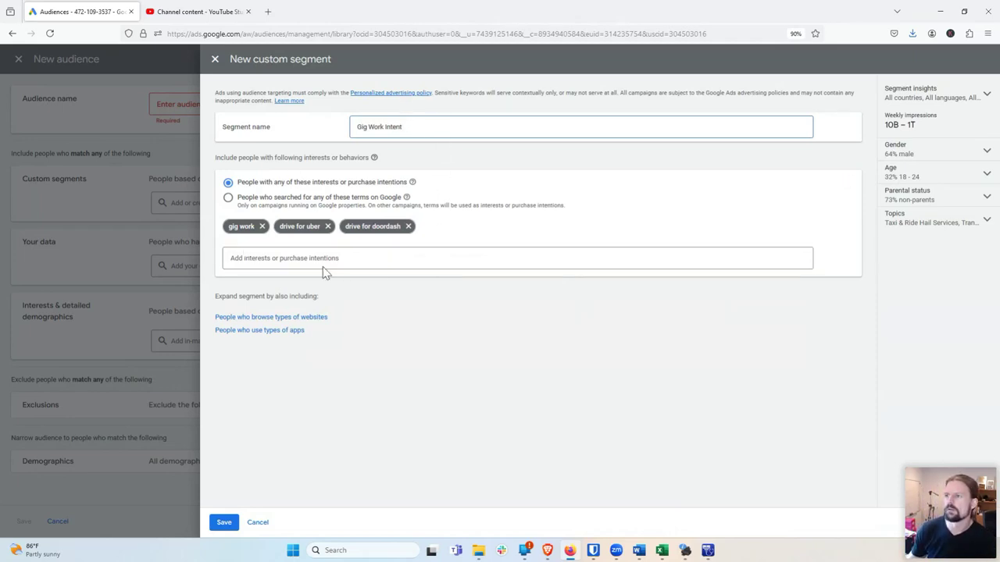
Step: Remove the "drive for doordash", "drive for uber" and "gig work" interests from the custom segment
click(408, 226)
click(327, 225)
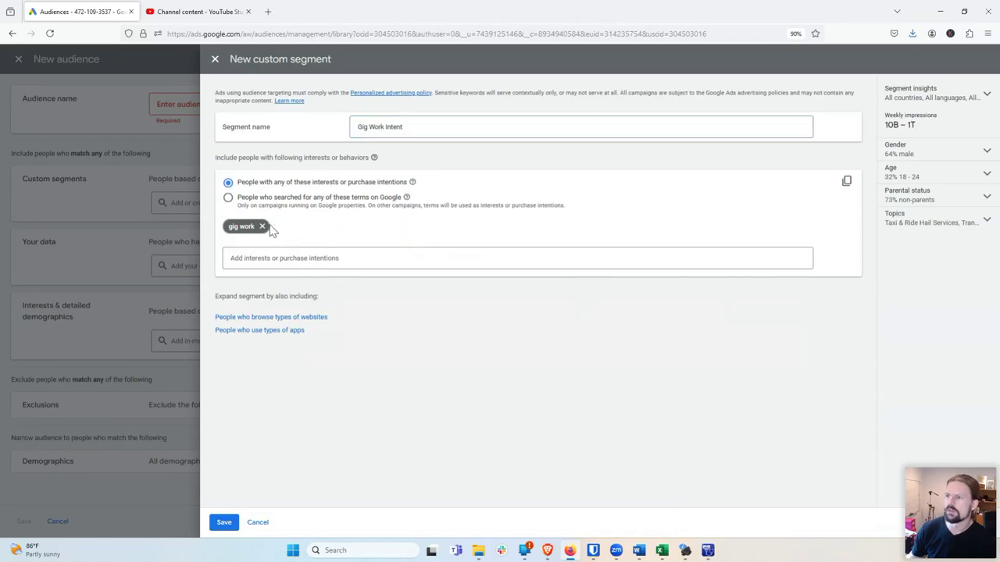
click(262, 226)
Step: Try "highest paying gig work" as an interest or purchase intention of the custom segment, then remove it
click(297, 239)
text(h)
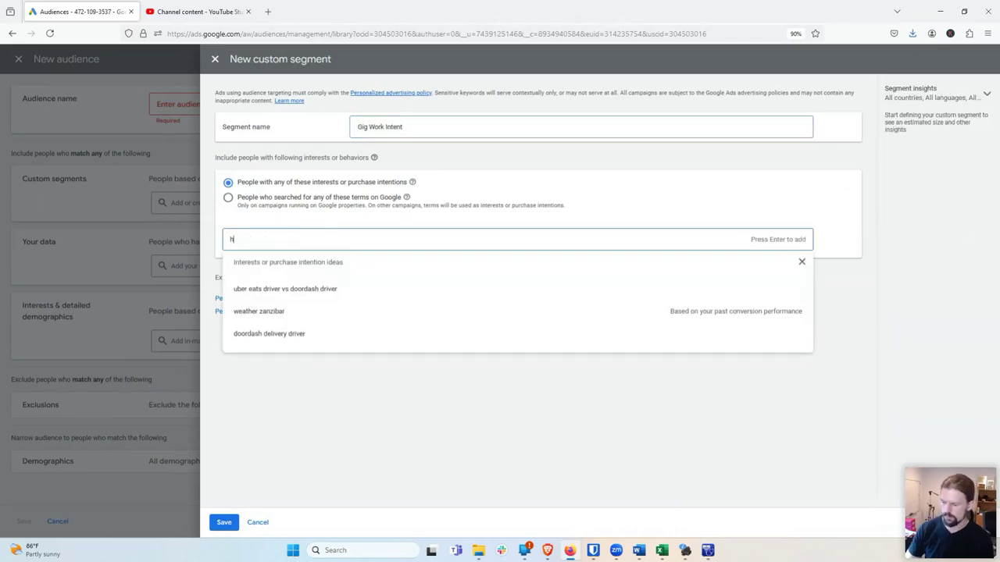
text(ighest paying)
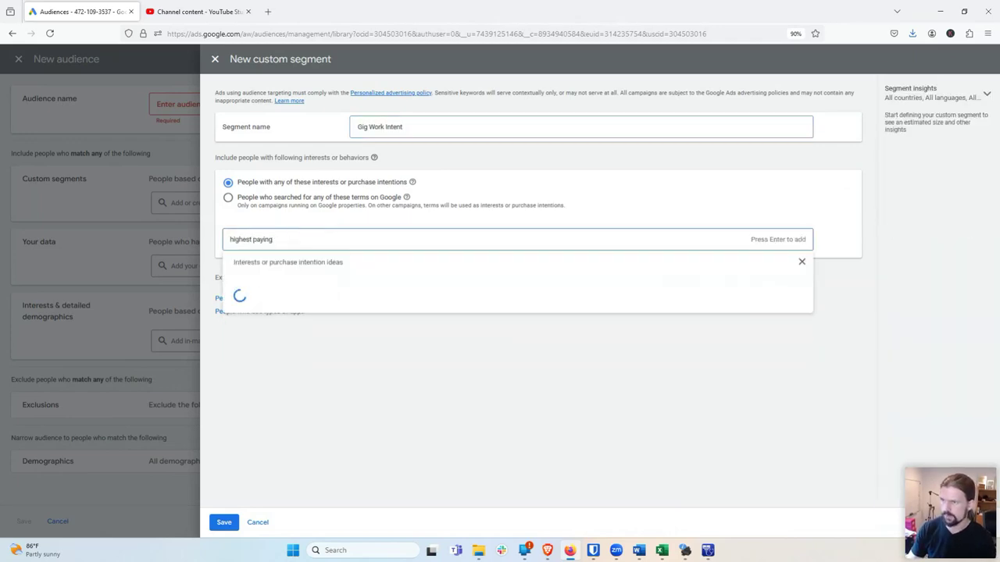
text( gig work)
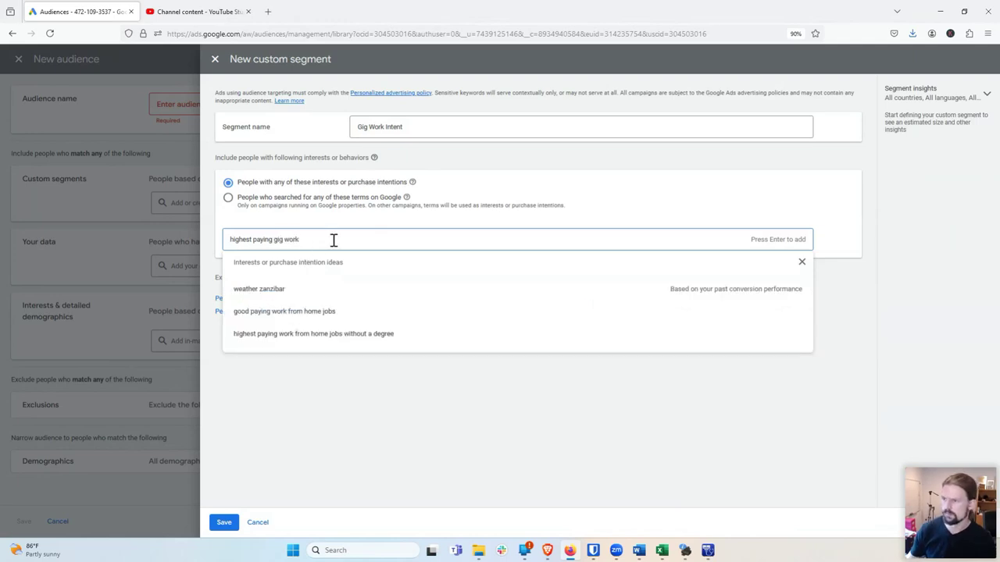
key(Return)
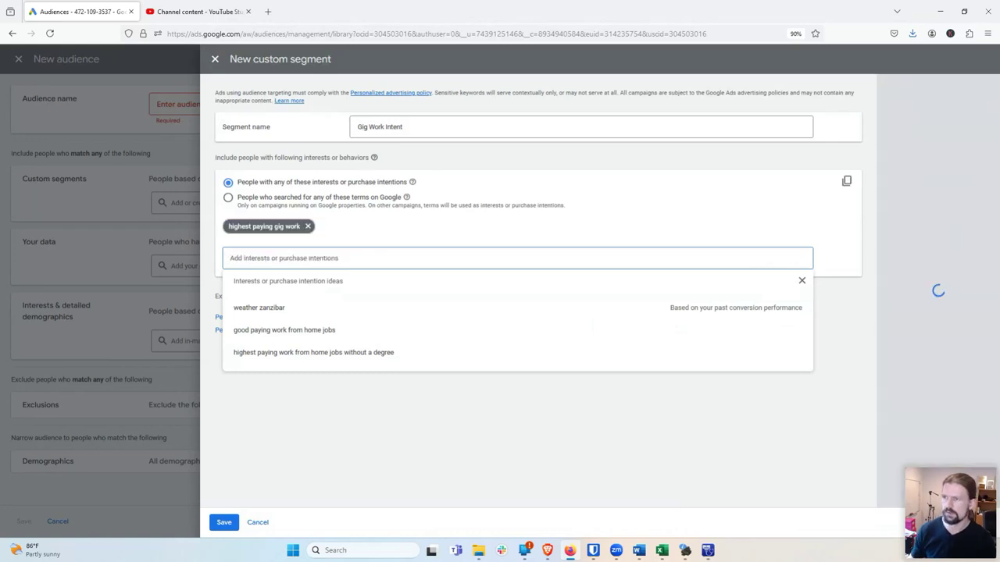
click(367, 225)
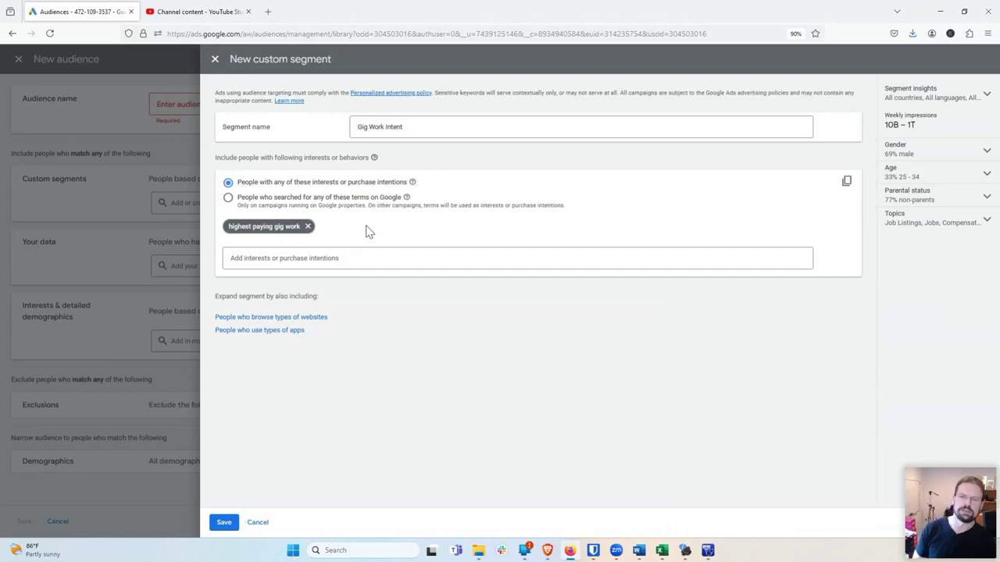
click(308, 227)
Step: Add "how to make more from uber" as an interest or purchase intention of the custom segment
click(298, 239)
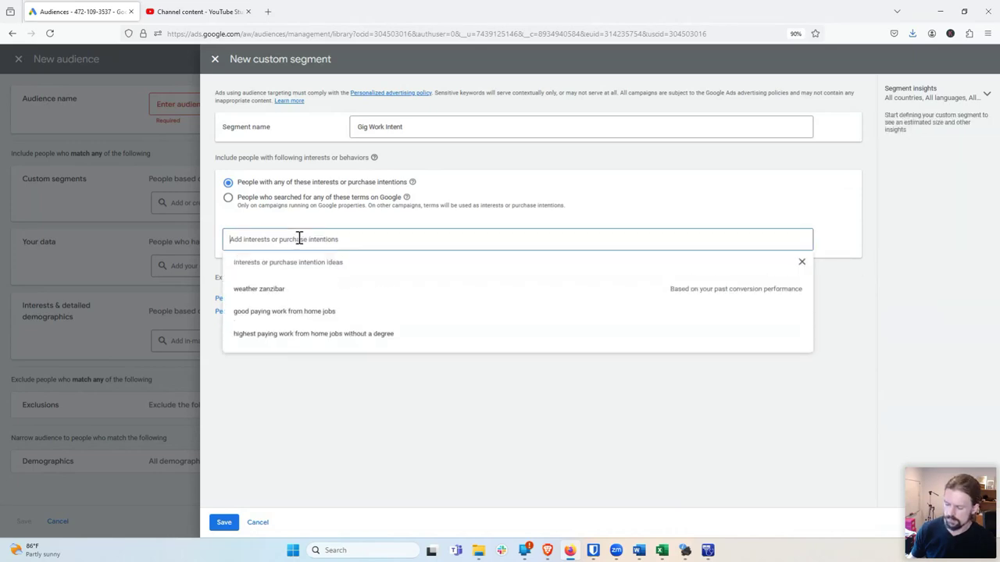
text(how )
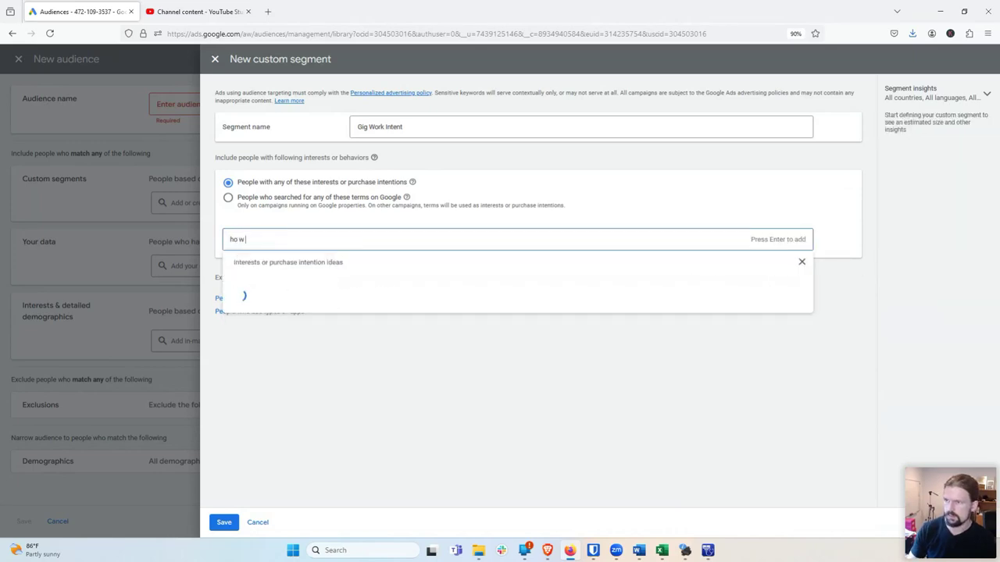
text(to make m)
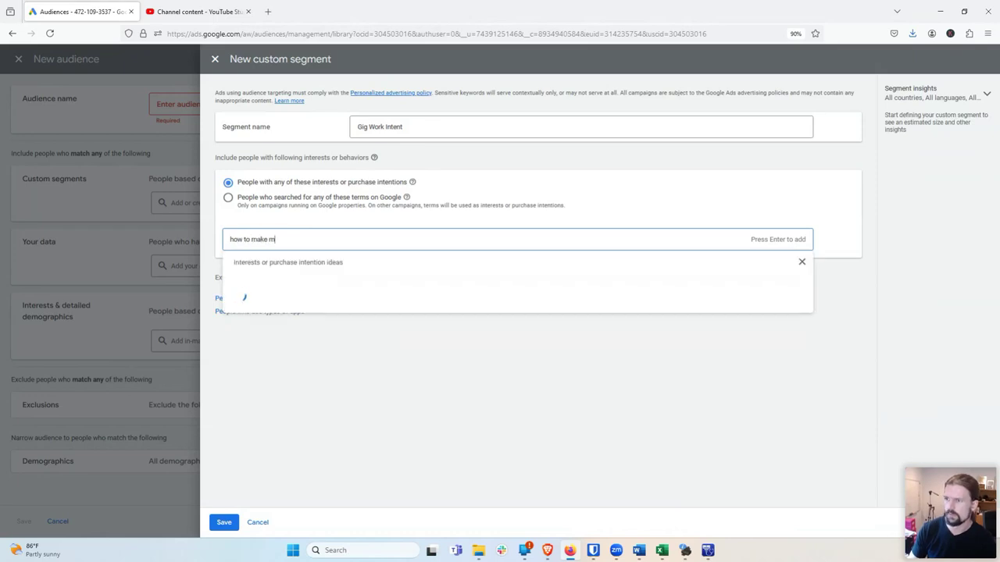
text(ore from uber)
key(Return)
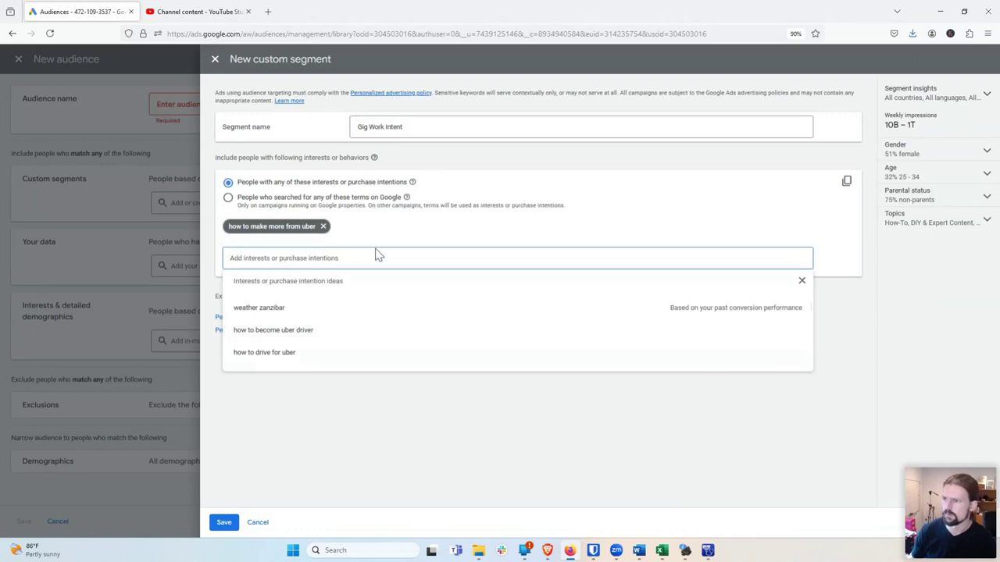
scroll(300, 357, down, 1)
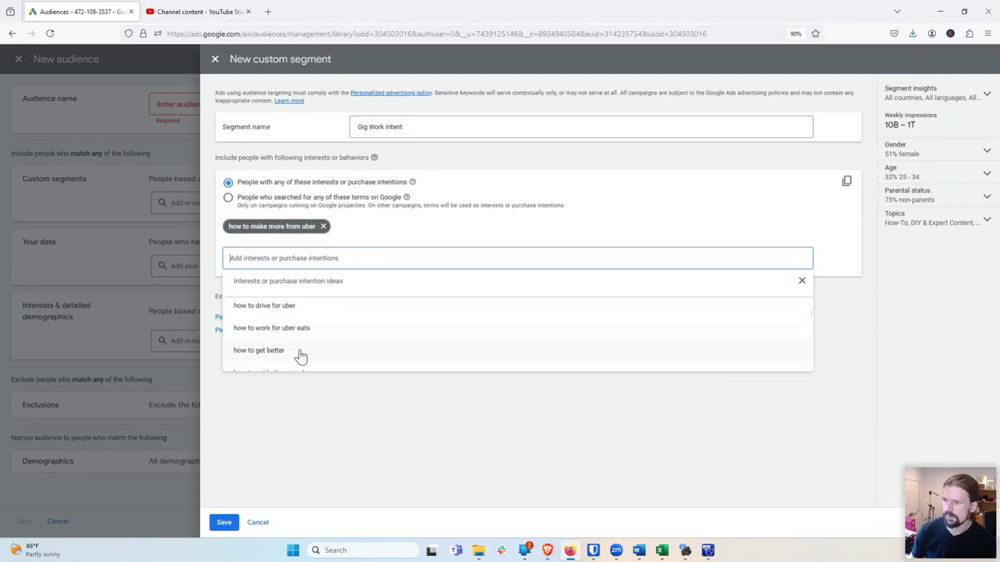
scroll(301, 357, up, 1)
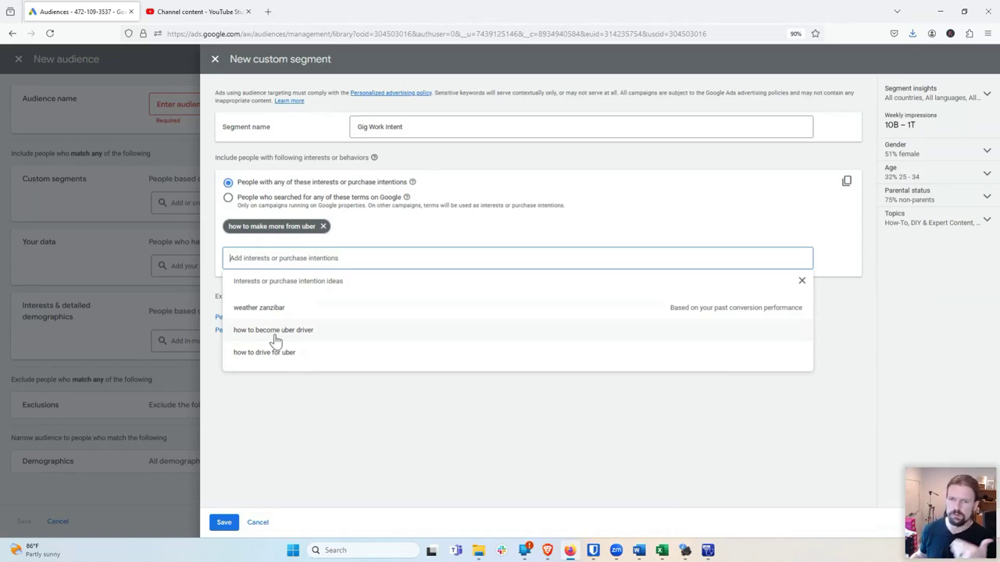
scroll(274, 340, down, 4)
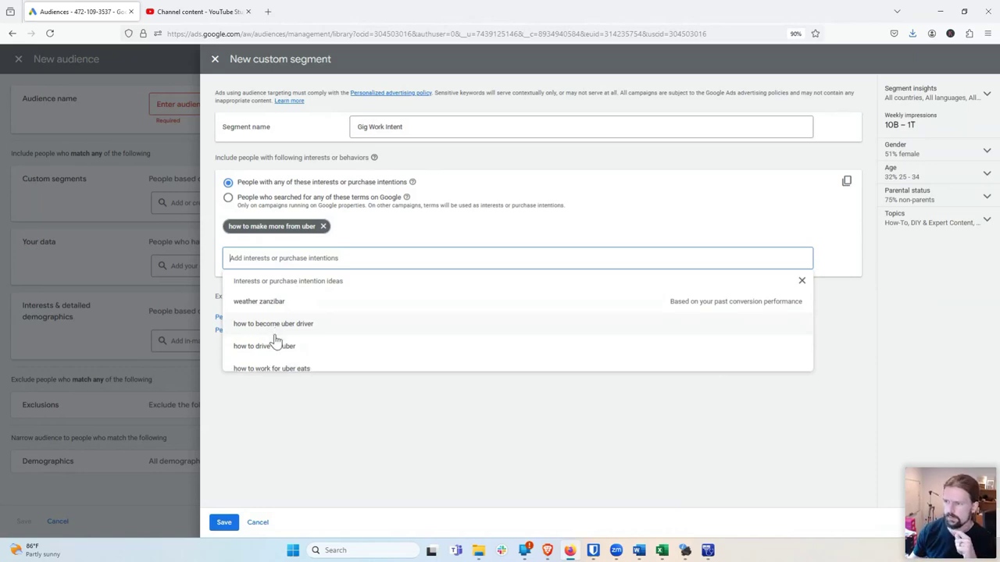
scroll(328, 349, down, 6)
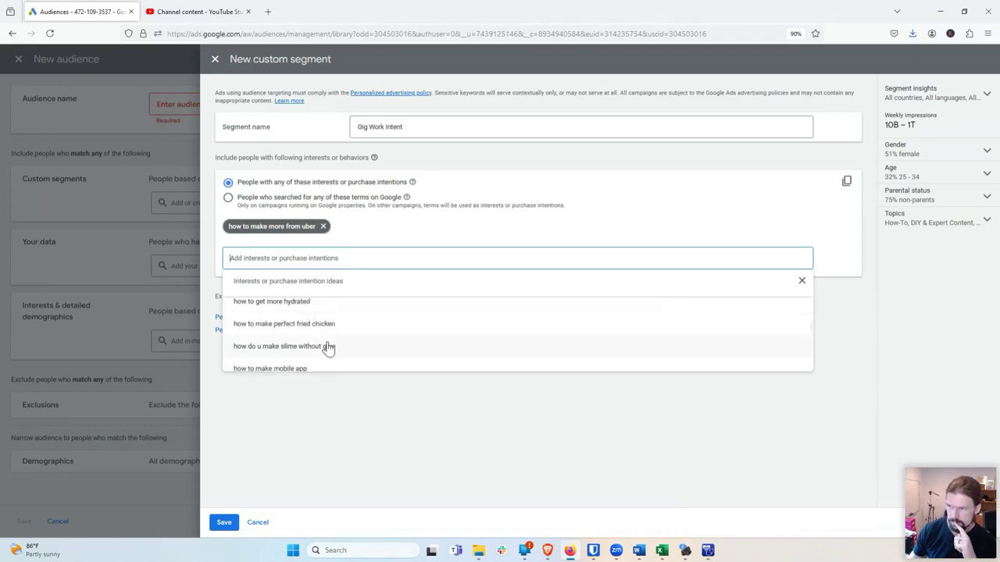
scroll(328, 350, up, 10)
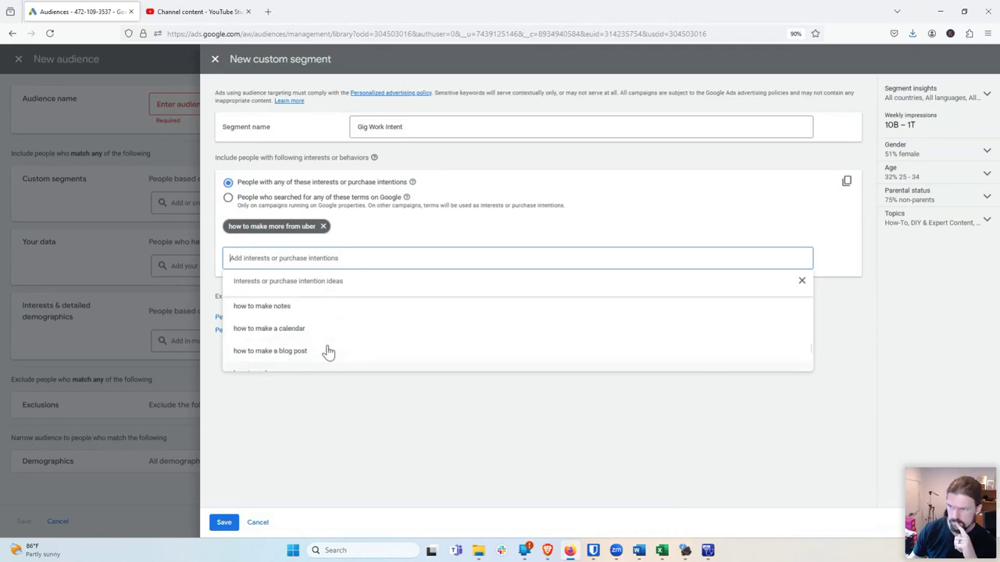
click(357, 259)
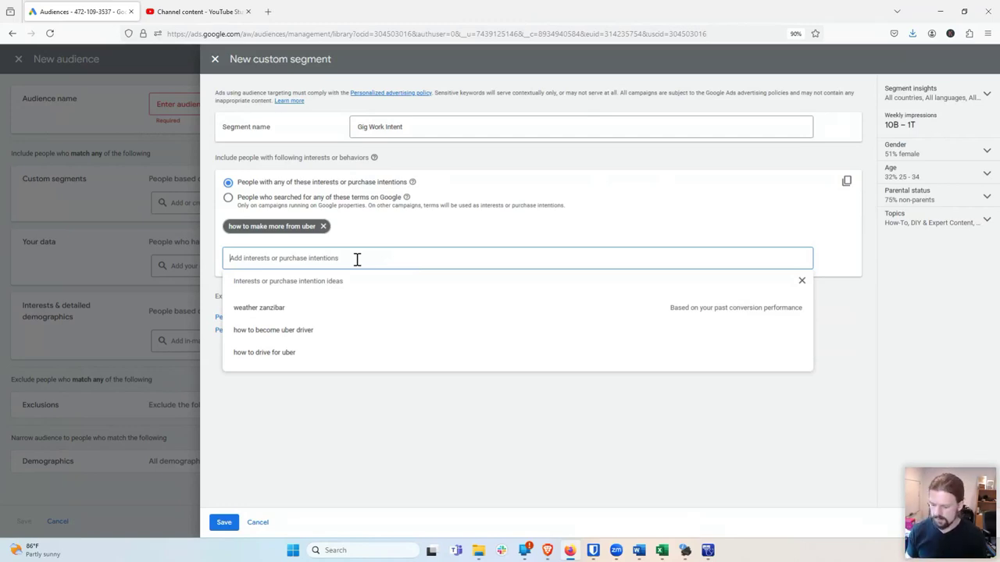
text(how to ge)
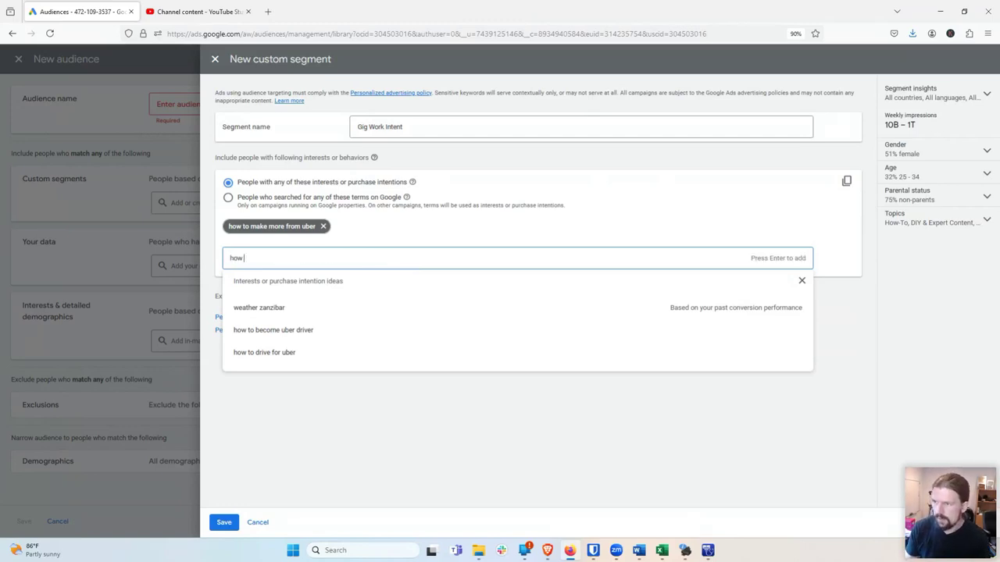
key(BackSpace)
key(BackSpace)
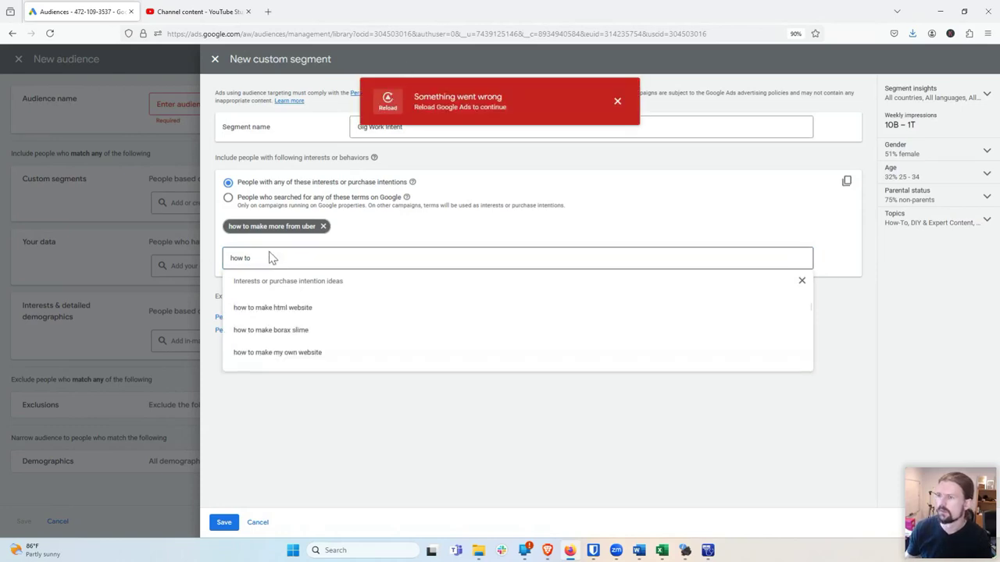
click(281, 258)
click(615, 101)
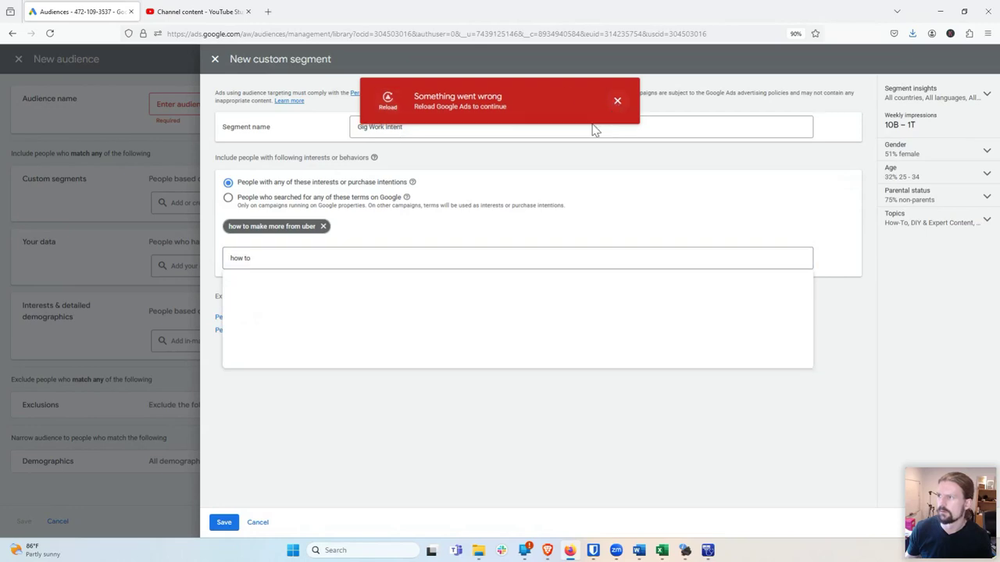
click(323, 257)
triple_click(370, 259)
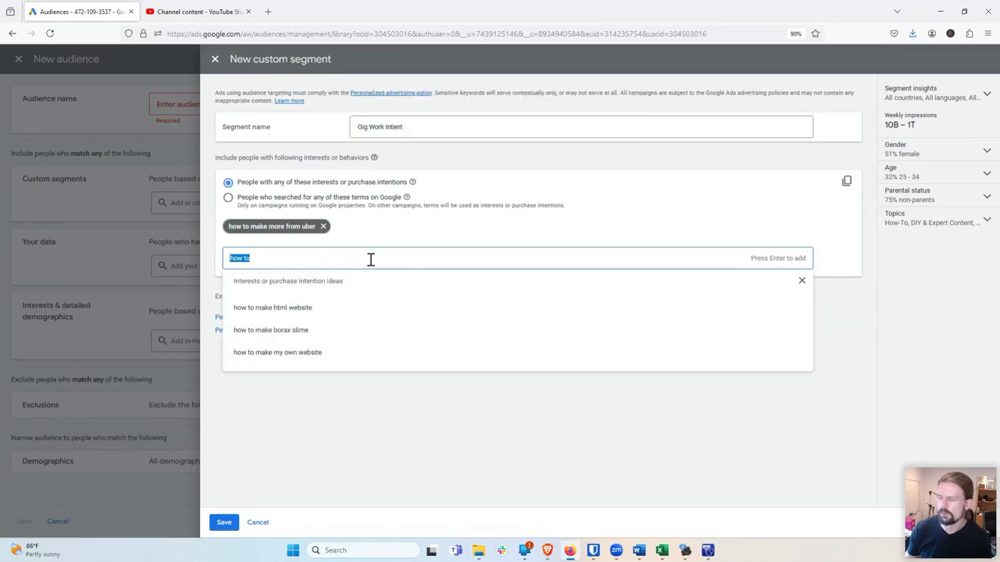
text(incra)
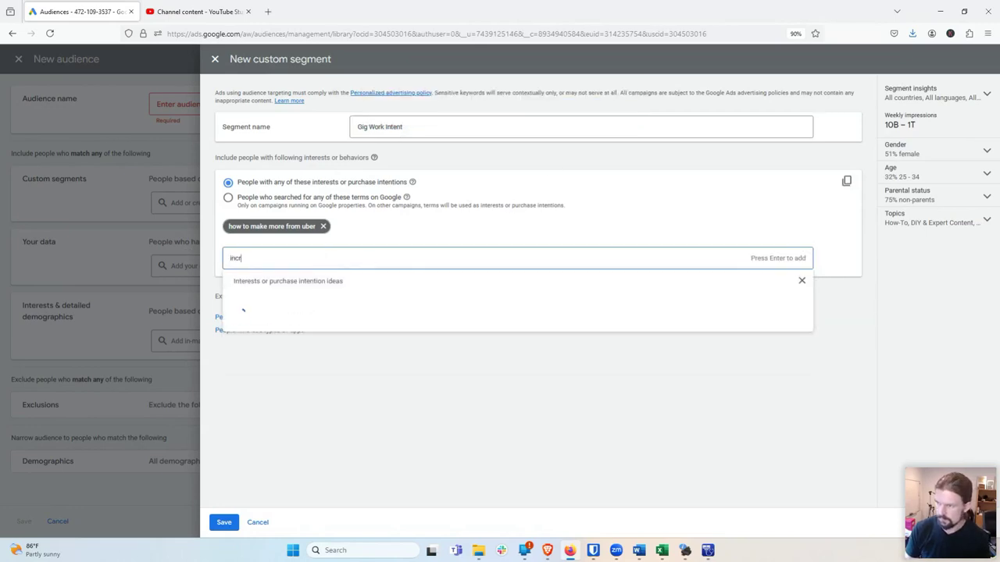
key(BackSpace)
key(BackSpace)
key(BackSpace)
key(BackSpace)
key(BackSpace)
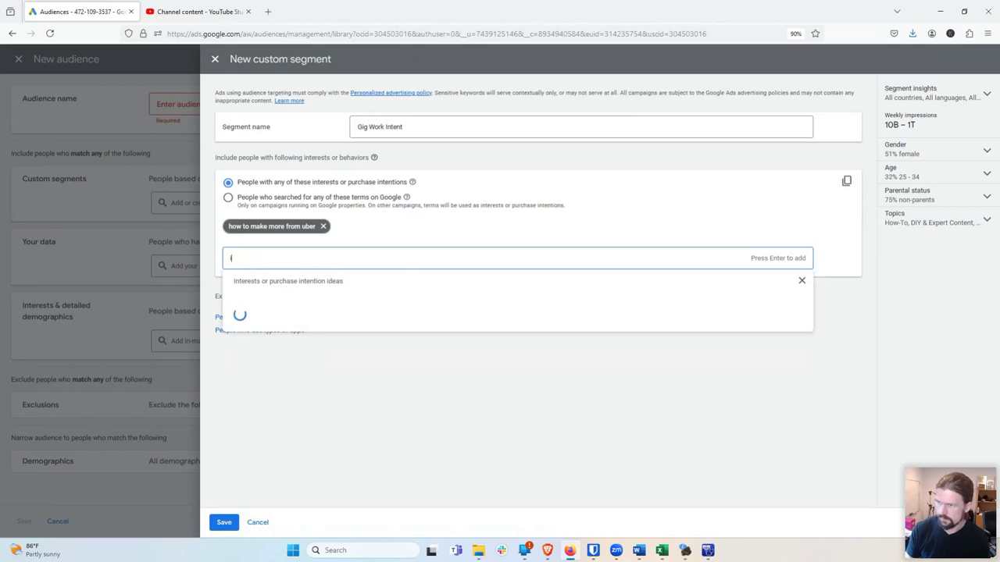
Step: Add "how to get the best tips for uber" as another interest or purchase intention of the custom segment
text(how to get)
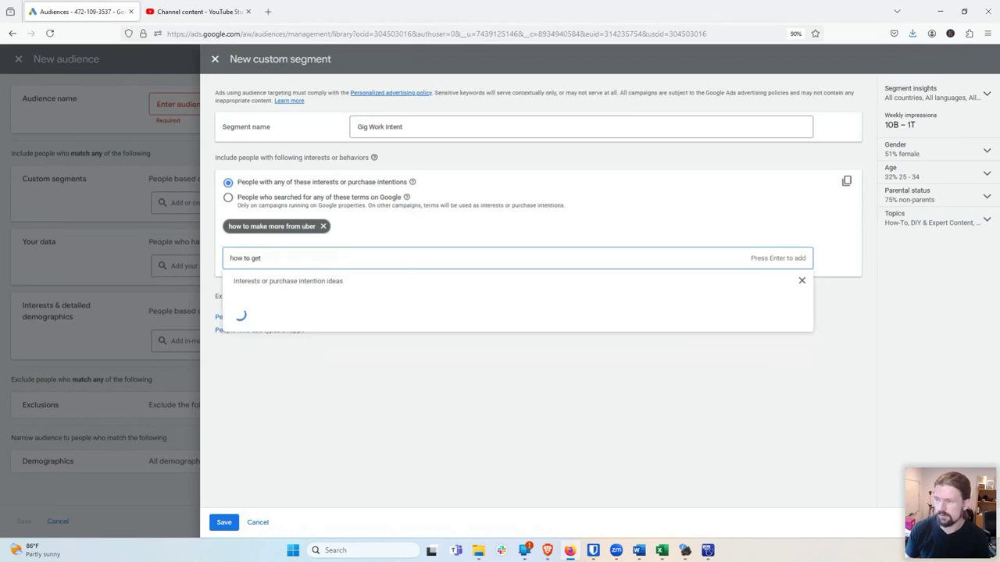
text( the best tips )
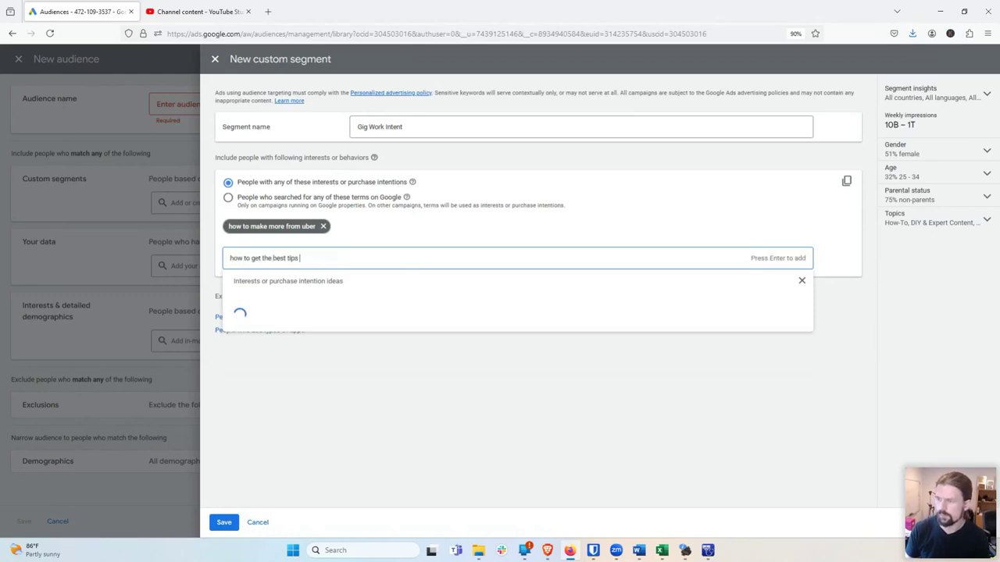
text(for uber)
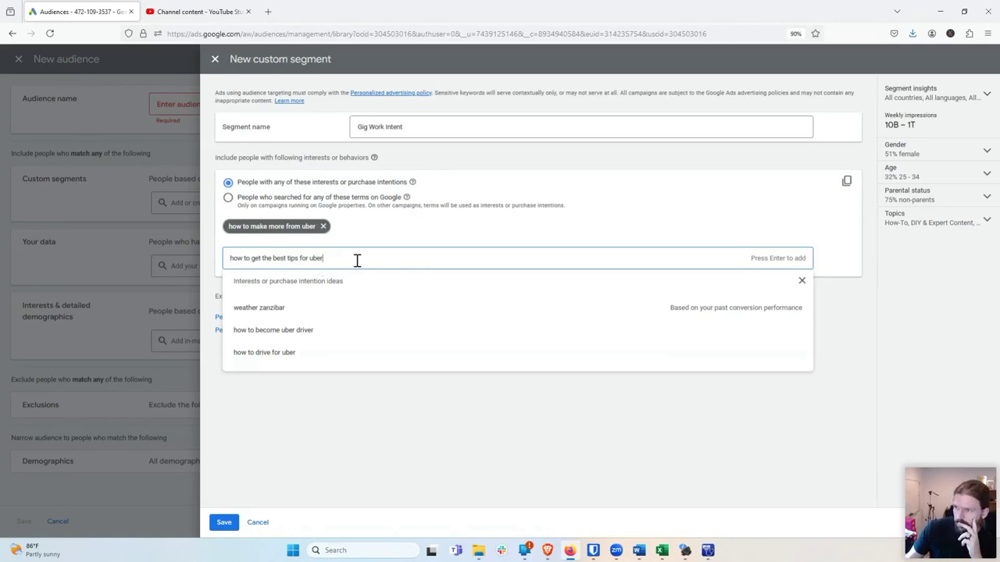
key(Return)
Step: Rename the custom segment as "Uber Improvement Keywords"
drag(402, 127, 319, 130)
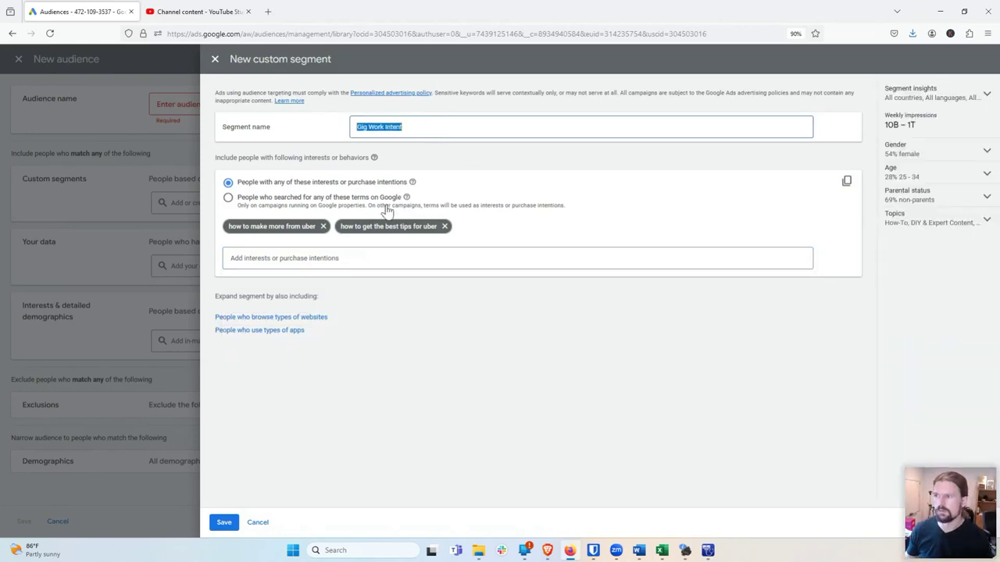
text(Uber)
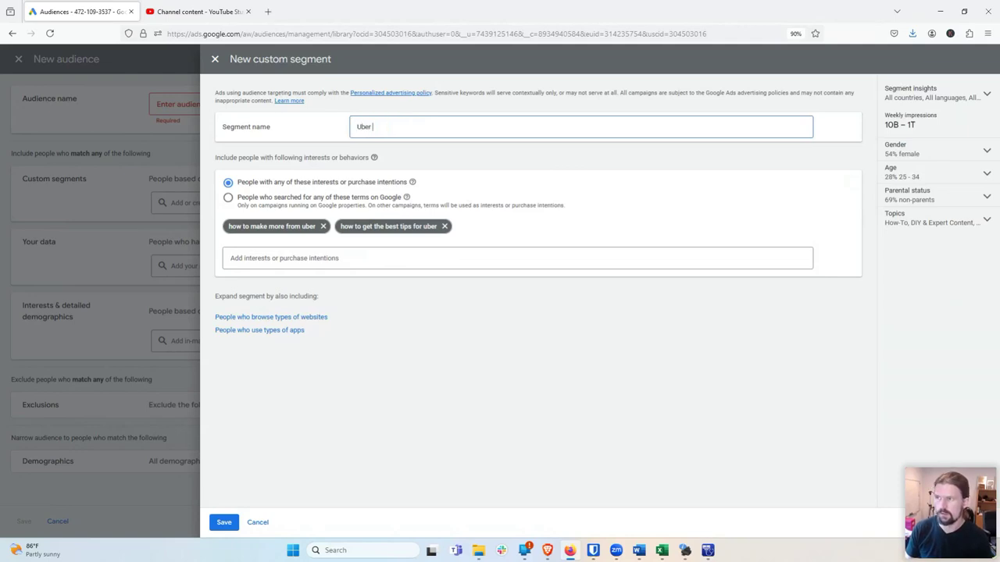
key(BackSpace)
key(BackSpace)
key(BackSpace)
key(BackSpace)
text(Uber Improvement Keywords)
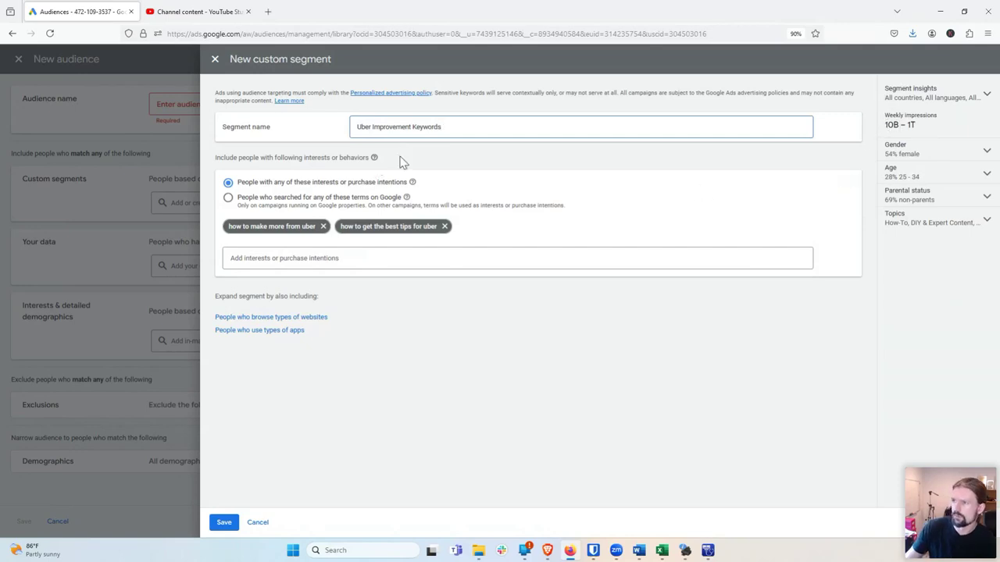
click(391, 343)
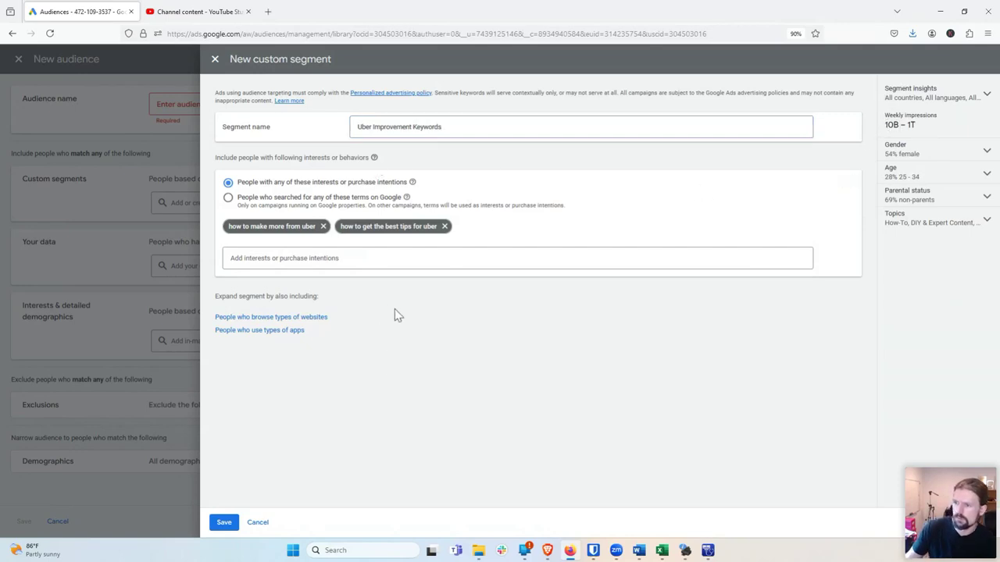
click(451, 136)
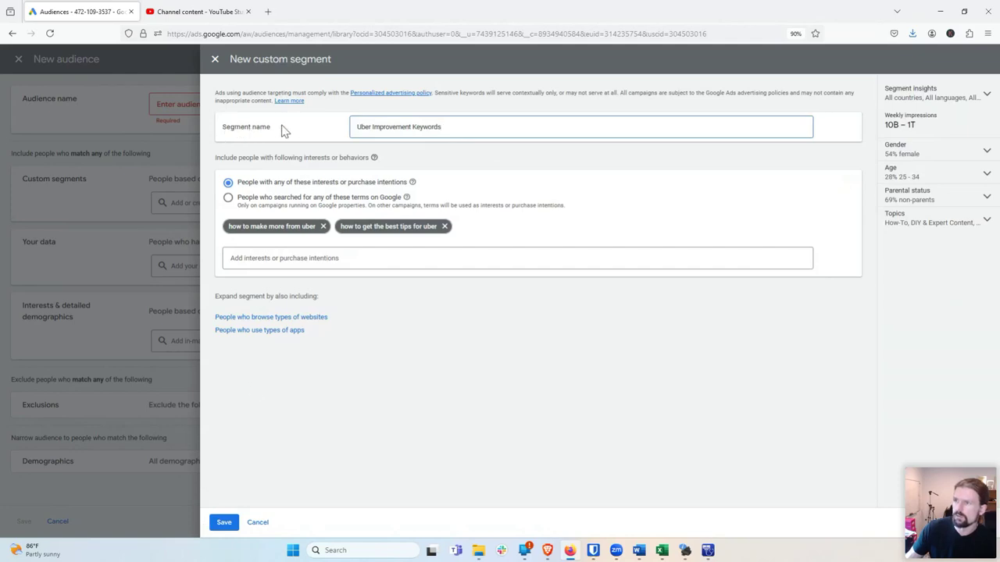
Step: Save the custom segment and name the new audience "Uber Improvement Keywords"
click(224, 522)
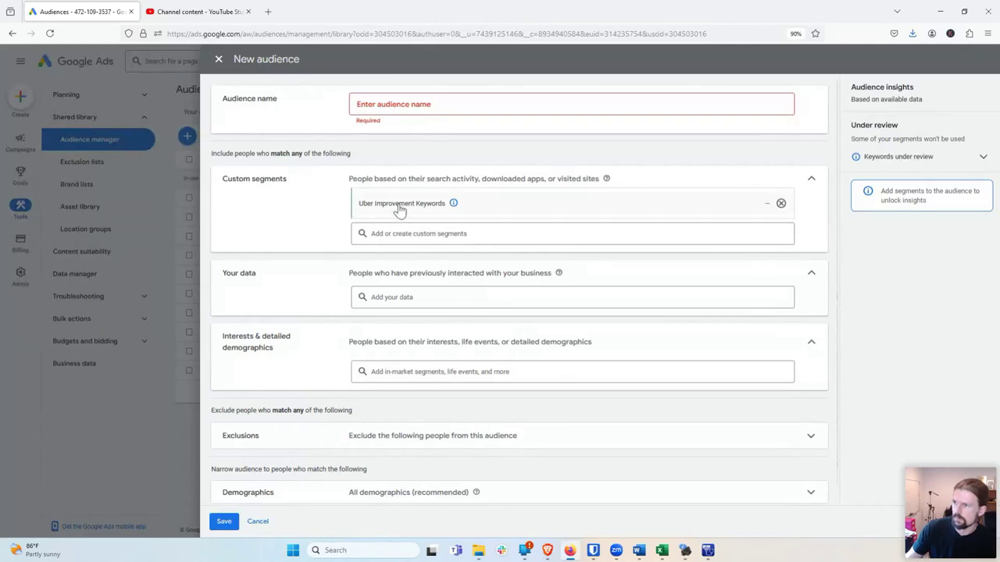
click(396, 103)
text(Uber Improvement Keywords)
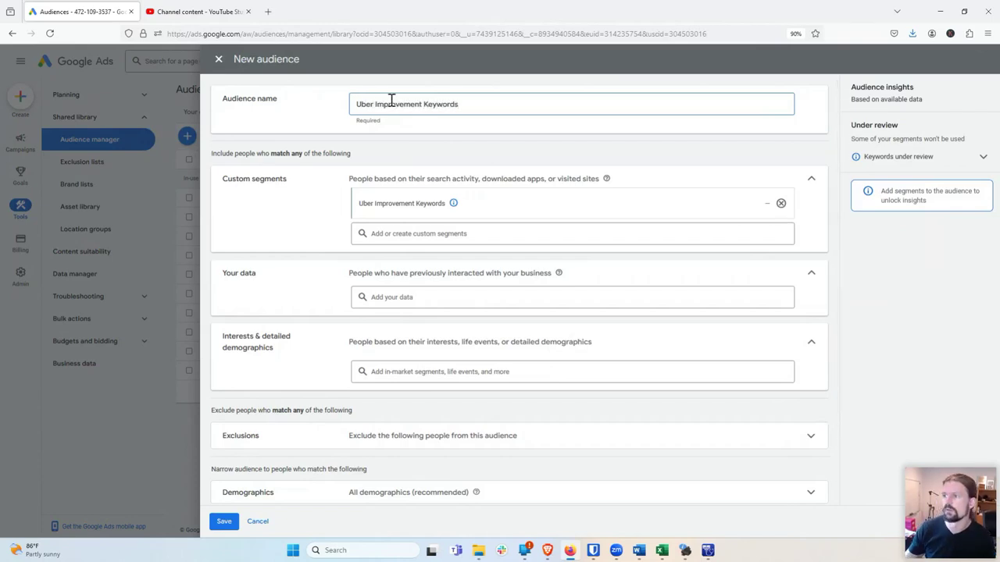
Step: Set the minimum age in the audience's demographics to 25
scroll(320, 353, down, 1)
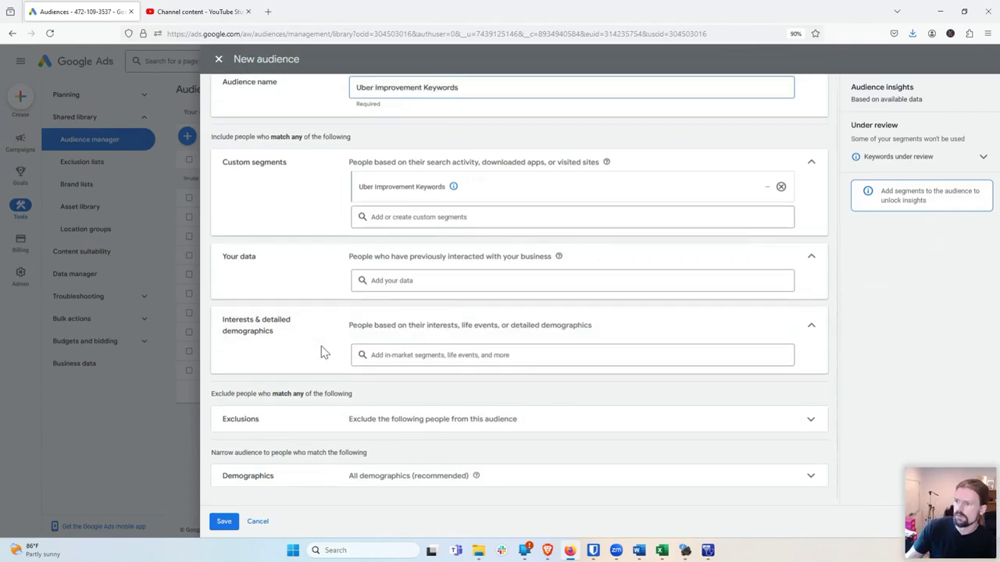
click(517, 471)
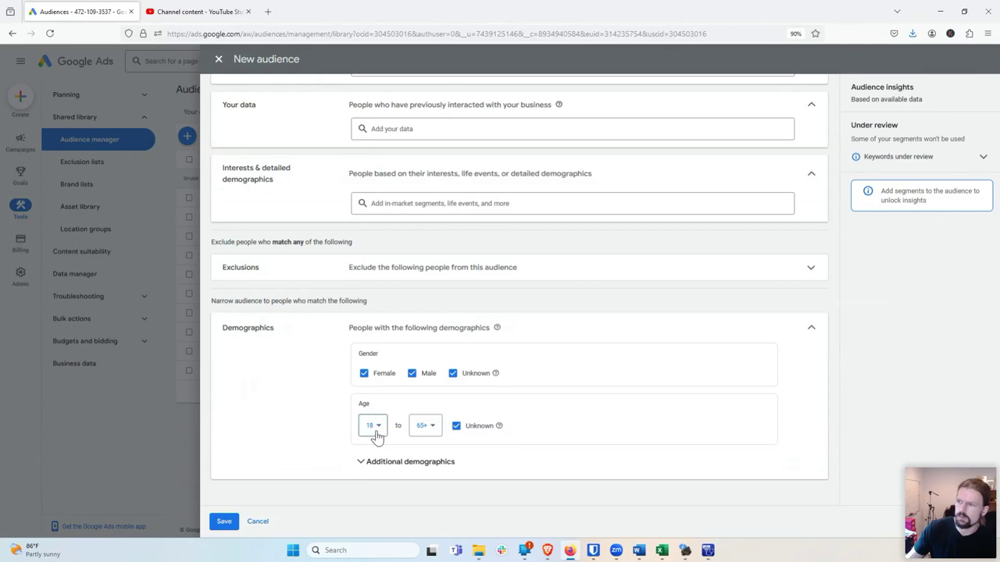
click(376, 438)
click(377, 336)
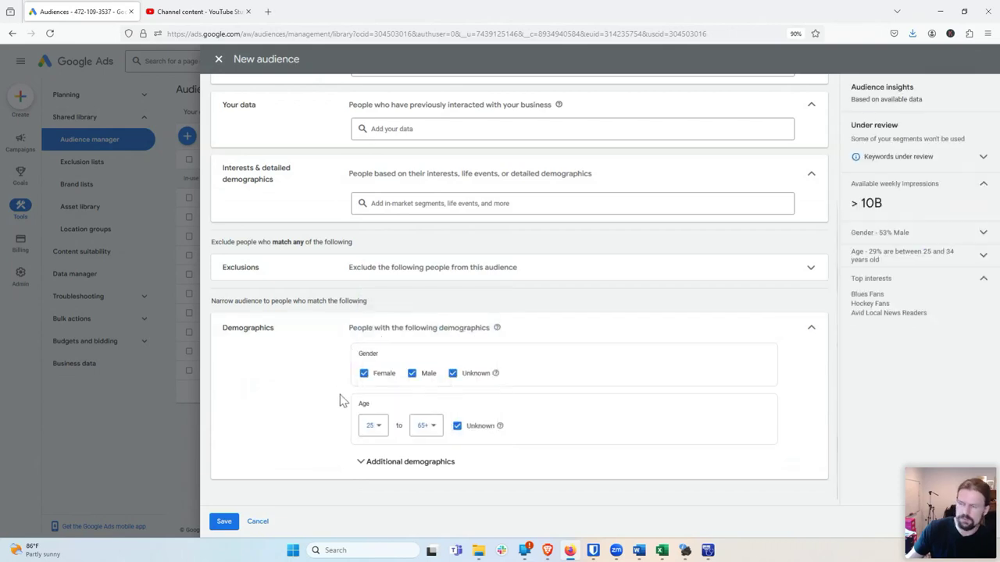
Step: Expand the additional demographics and start the audience's household income range at 31%, keeping Lower 50% as its end
click(364, 462)
scroll(358, 417, down, 1)
scroll(357, 418, down, 2)
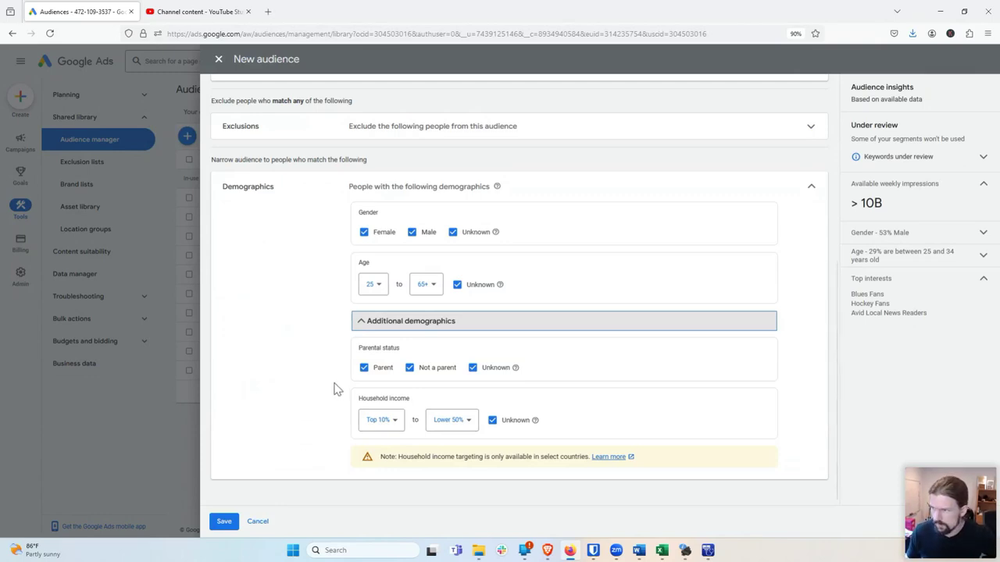
click(382, 423)
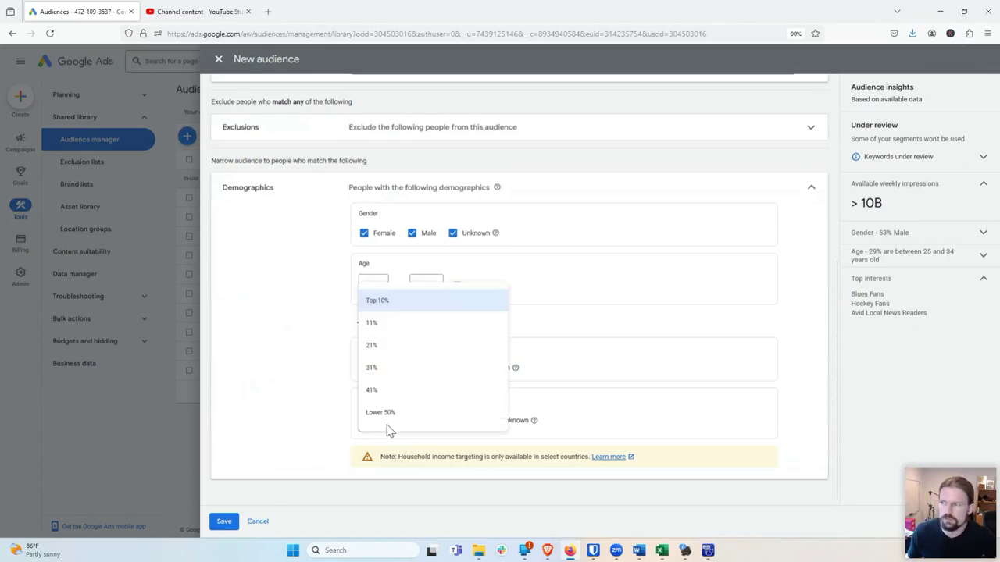
click(398, 368)
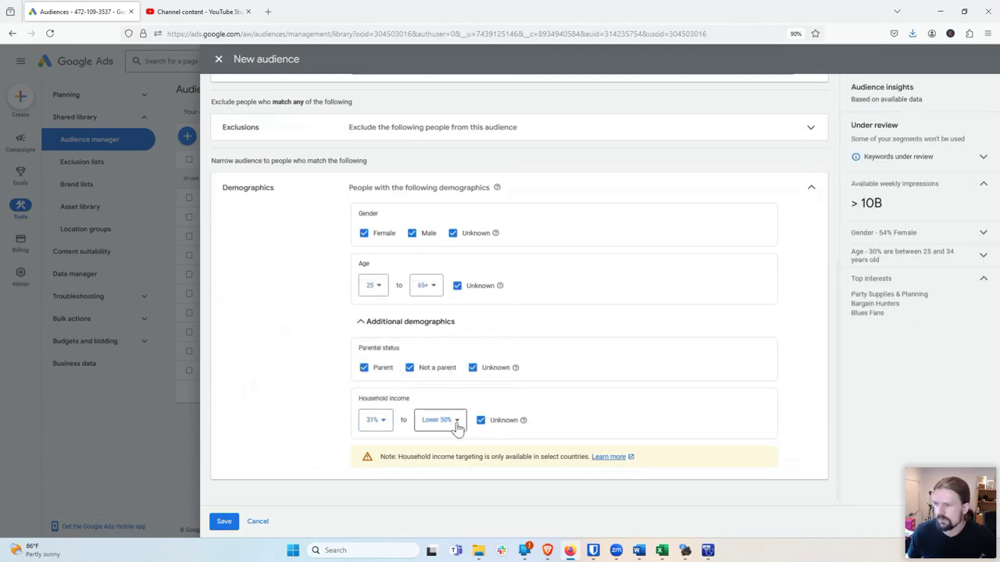
click(375, 423)
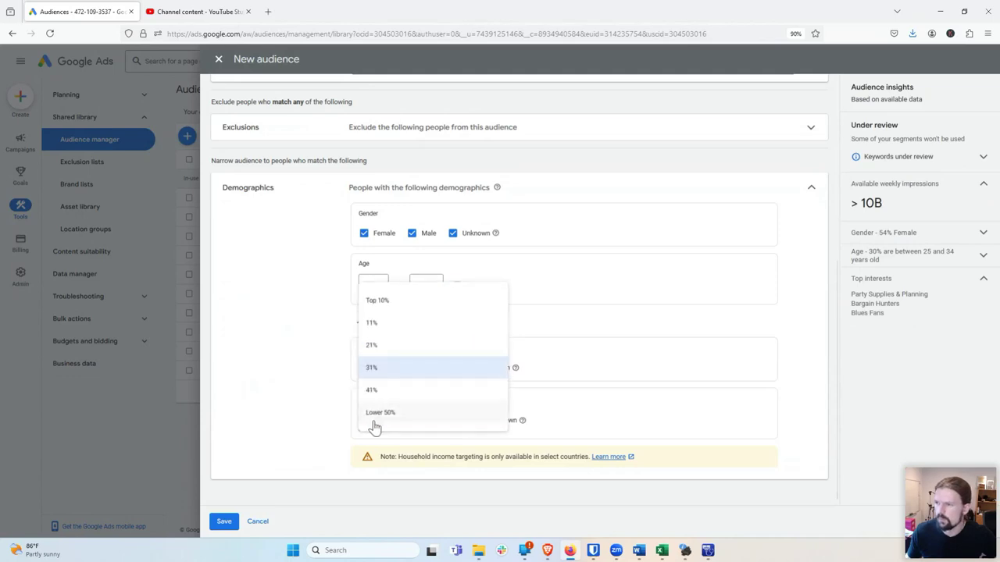
click(314, 364)
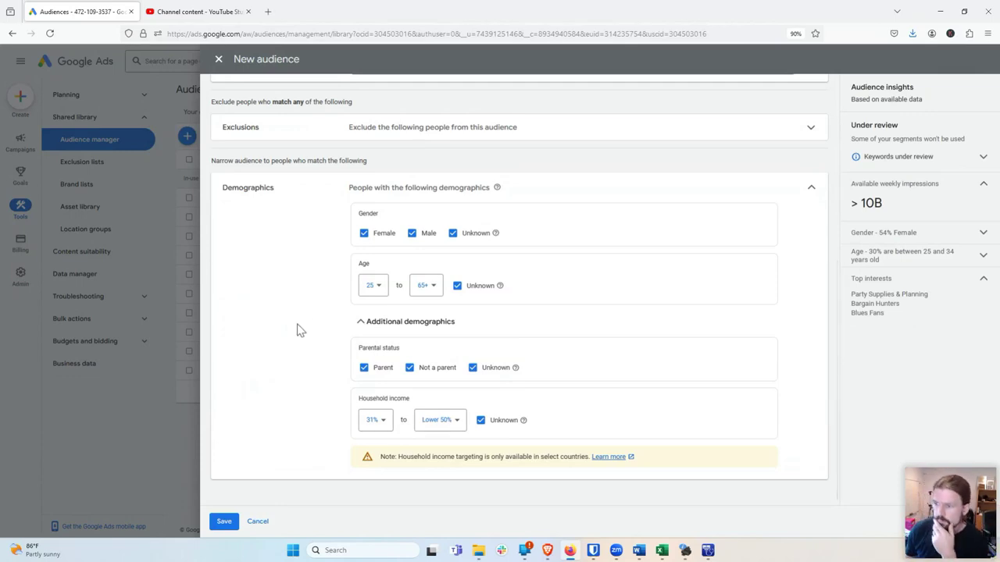
Step: Extend the audience name to "Uber Improvement Keywords - Excl Top 30% Income" and save the audience
scroll(296, 328, up, 2)
scroll(295, 326, up, 4)
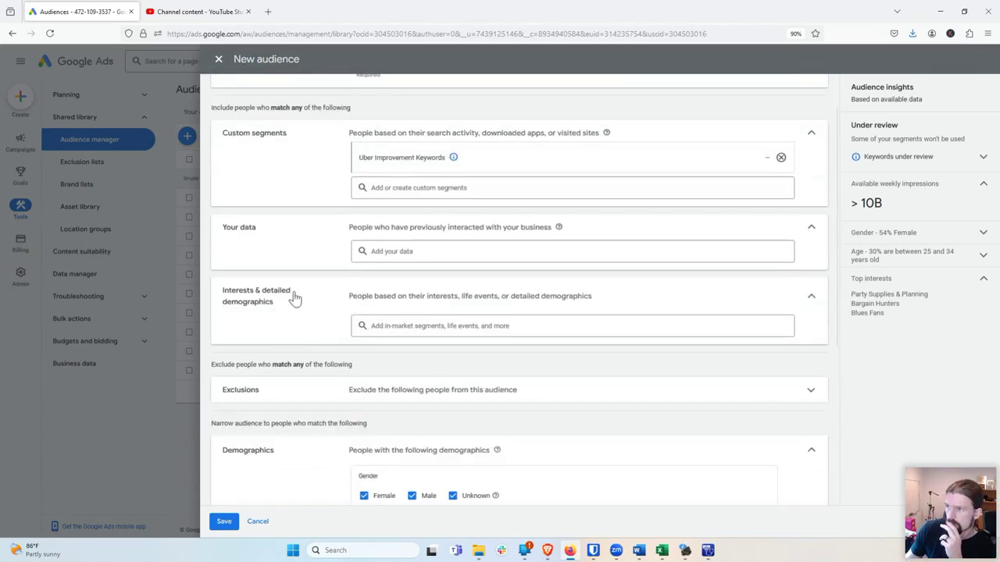
click(513, 101)
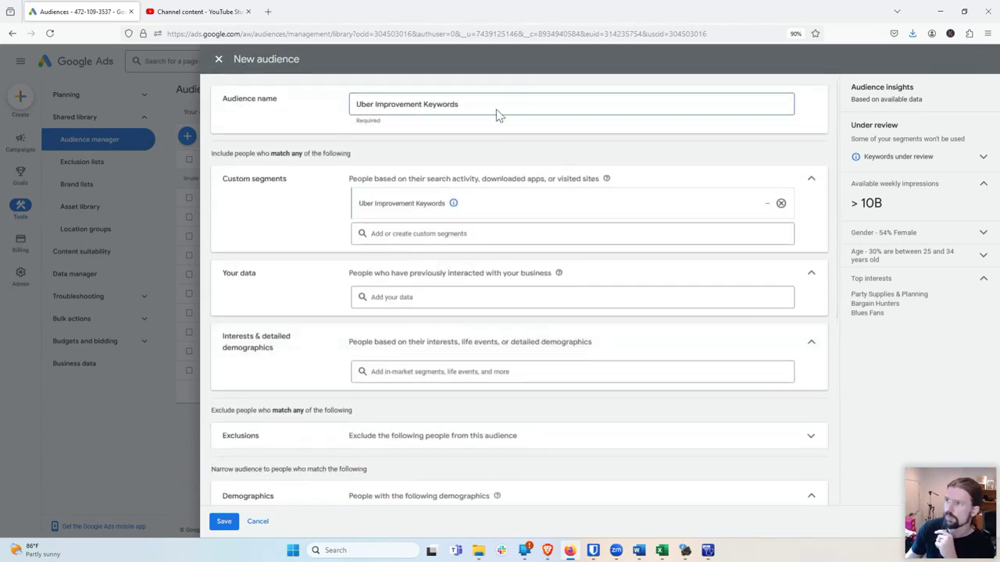
text(- Excl Top 30% Income)
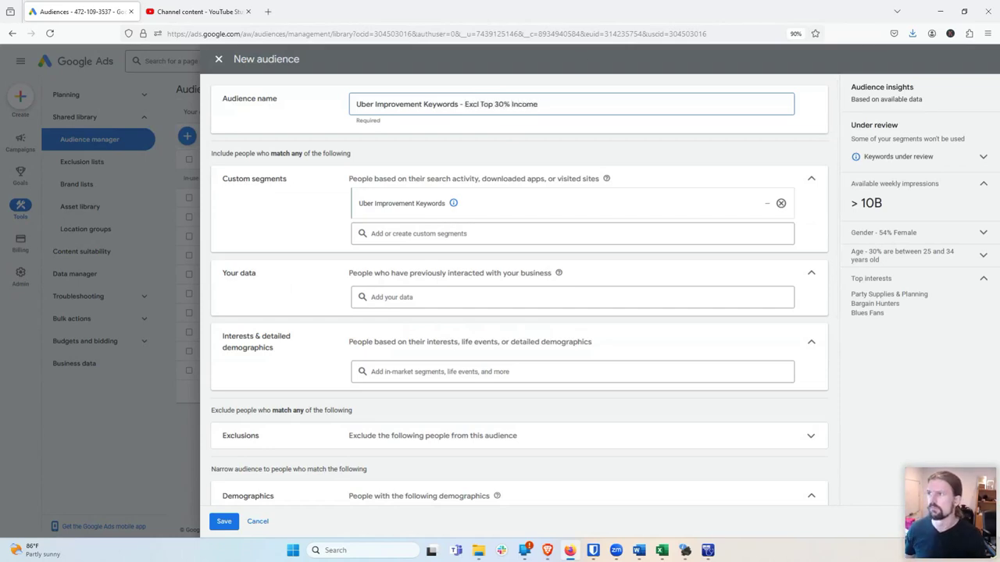
scroll(279, 305, down, 4)
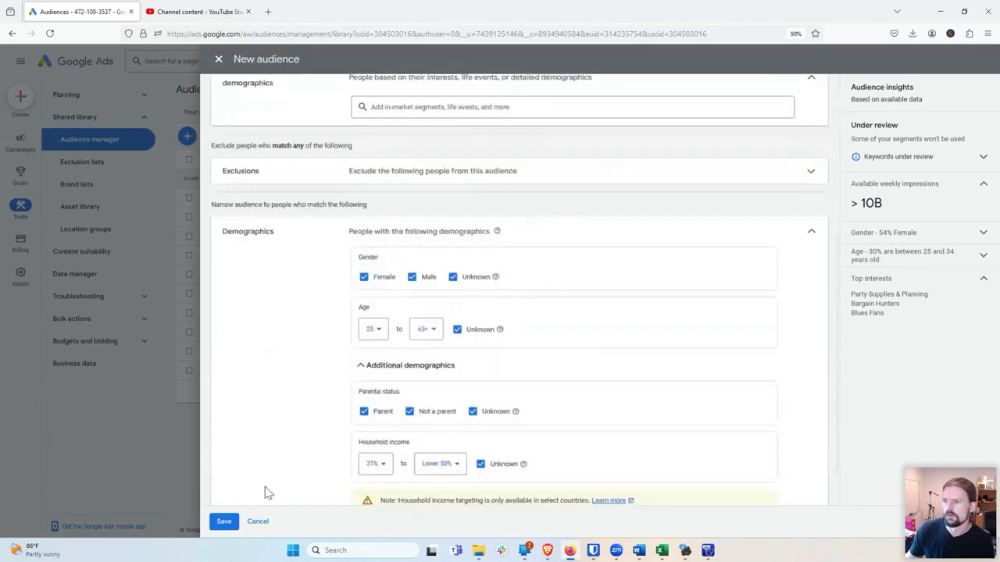
click(224, 521)
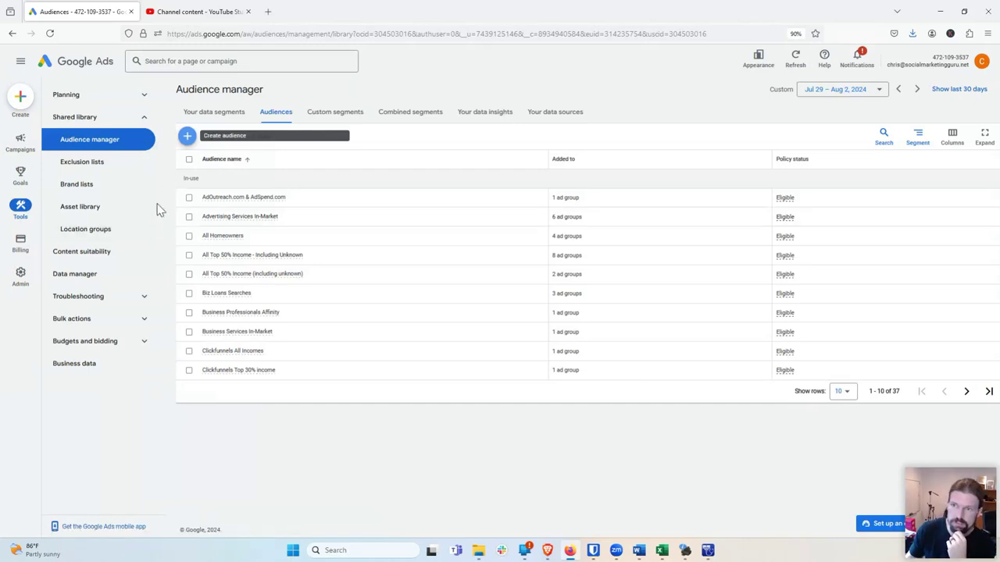
Step: Start a new campaign from the campaigns overview and choose Leads as its objective
mouse_move(20, 149)
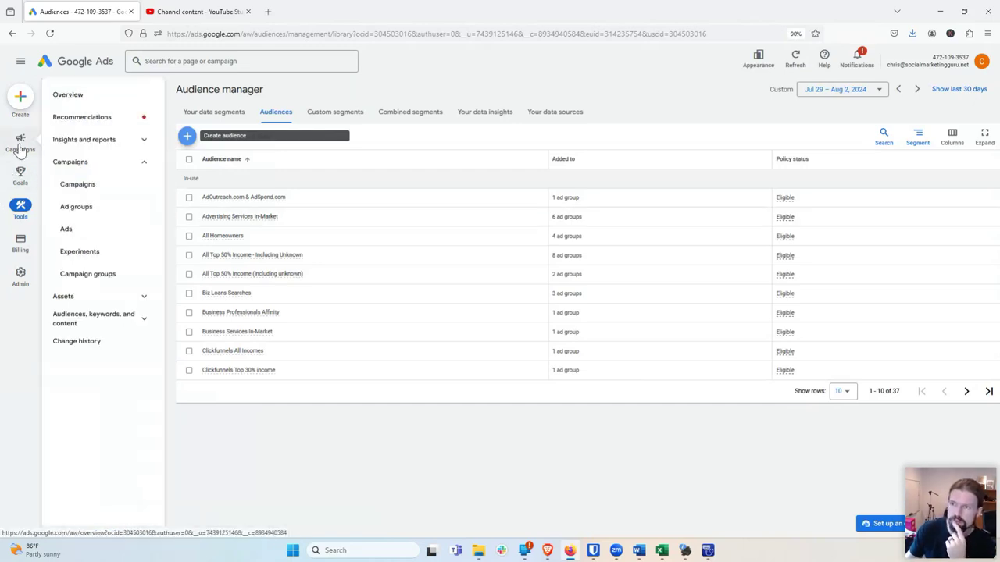
click(85, 191)
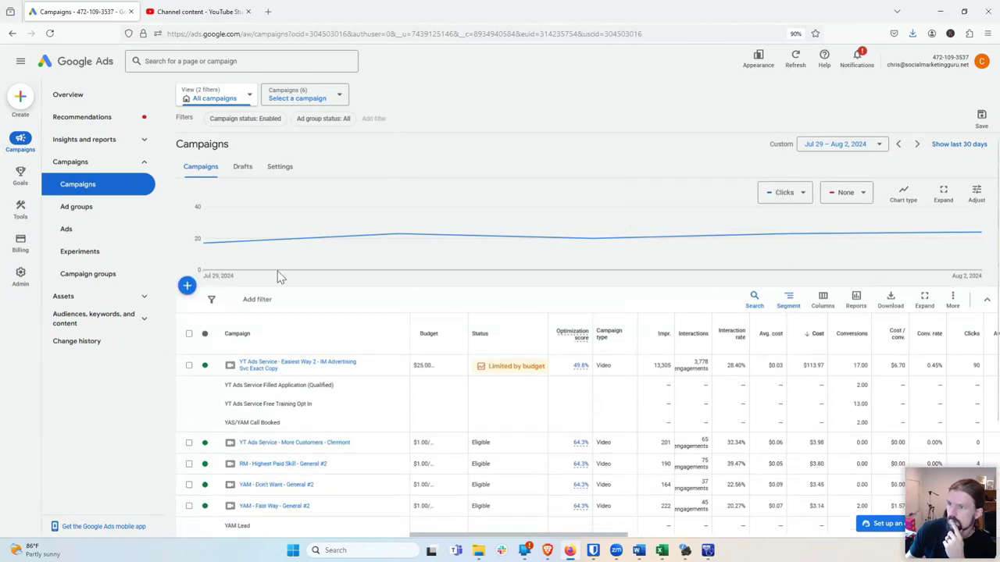
click(186, 286)
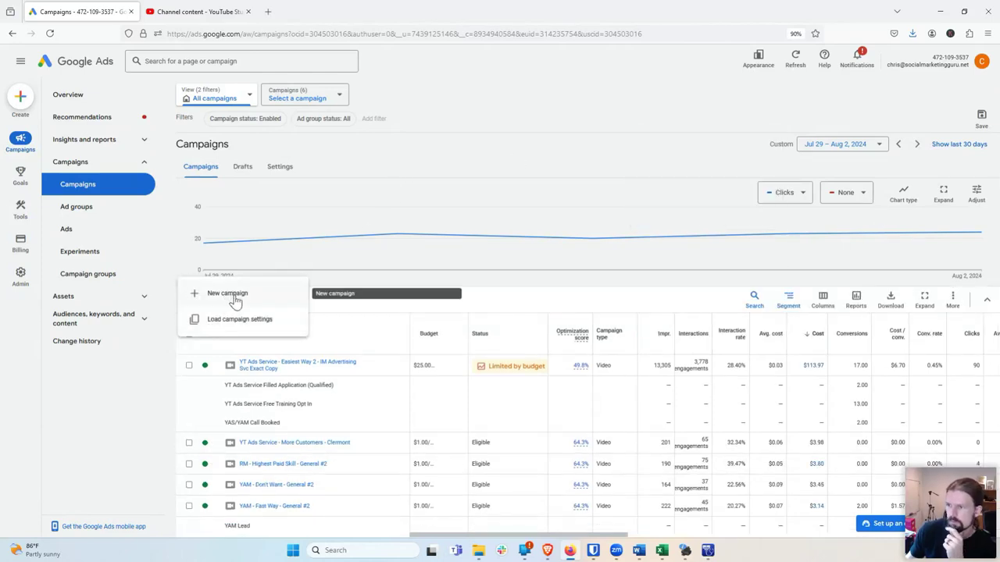
click(500, 81)
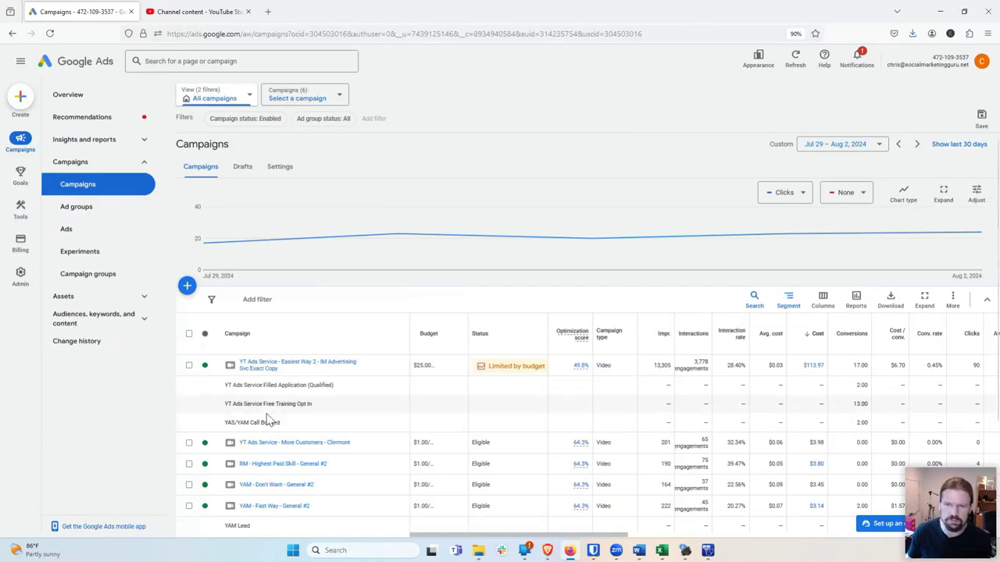
click(187, 287)
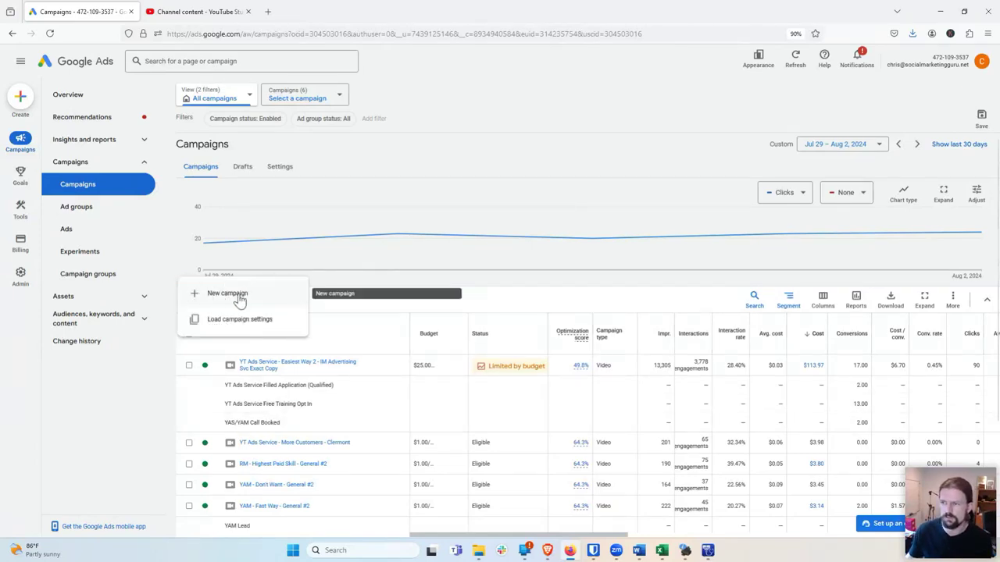
click(268, 295)
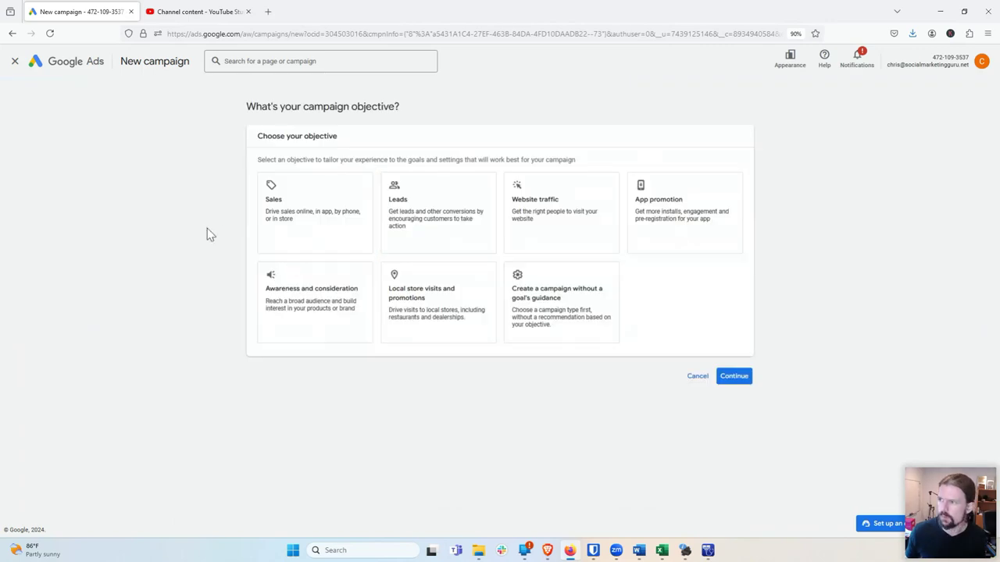
click(421, 243)
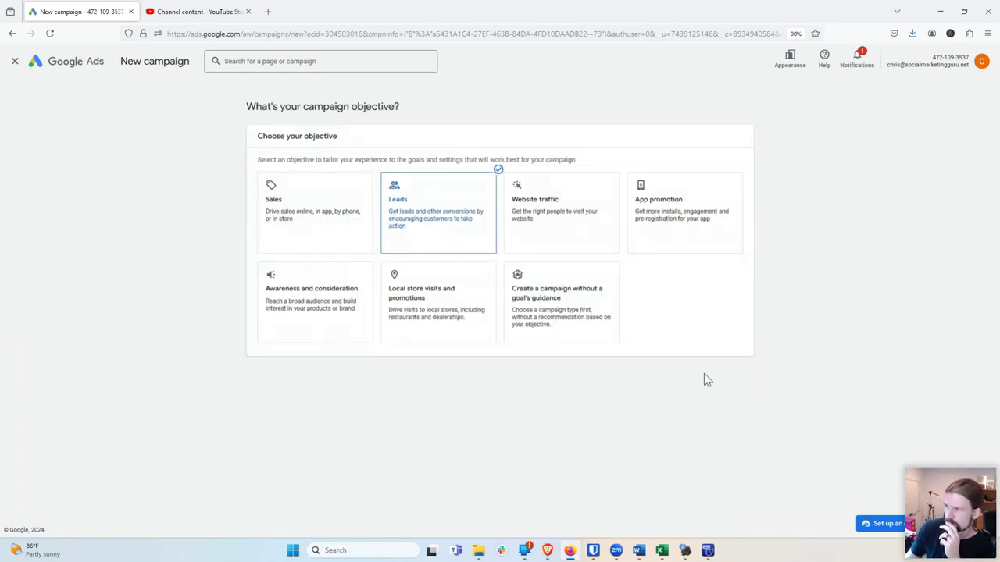
scroll(258, 297, down, 2)
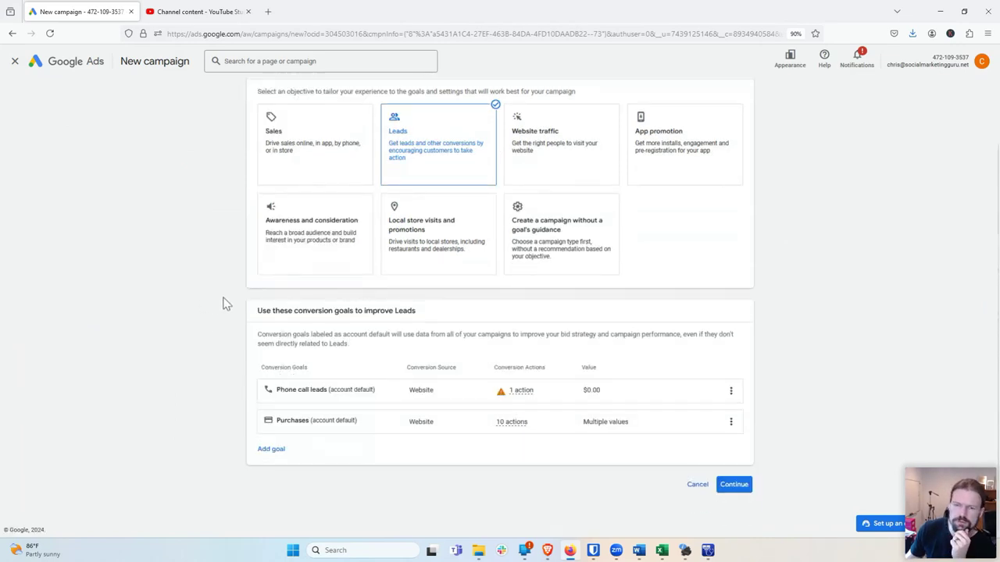
Step: Switch to the Gig Worker Solutions portal in Brave and view the unique SETC landing page link in the referral information
mouse_move(550, 556)
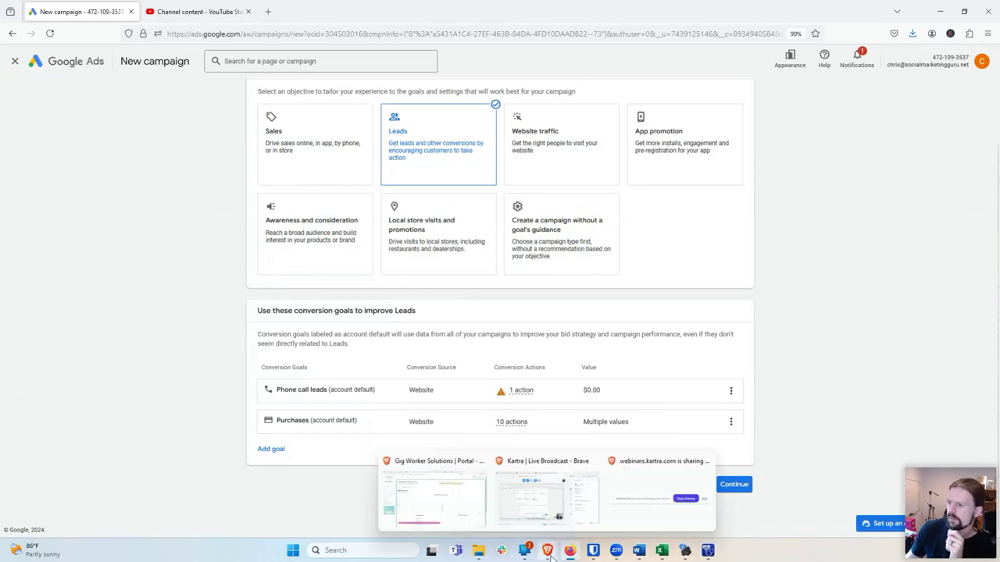
click(448, 488)
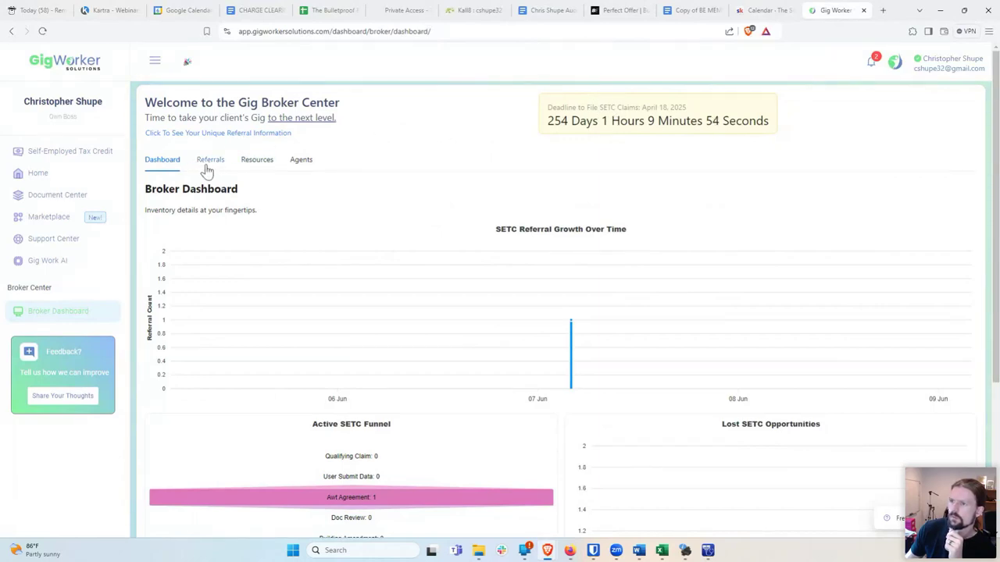
click(255, 136)
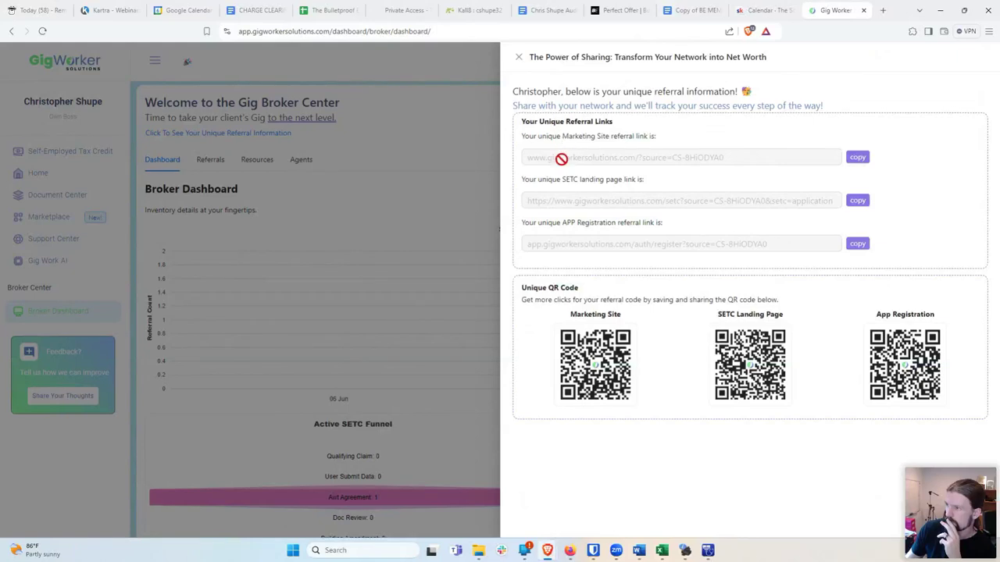
drag(522, 180, 682, 188)
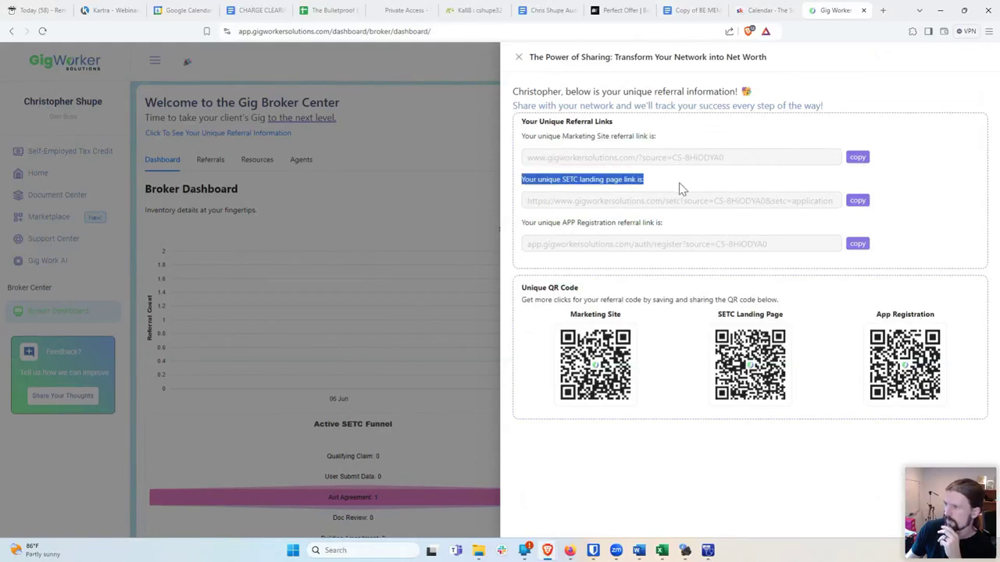
click(629, 182)
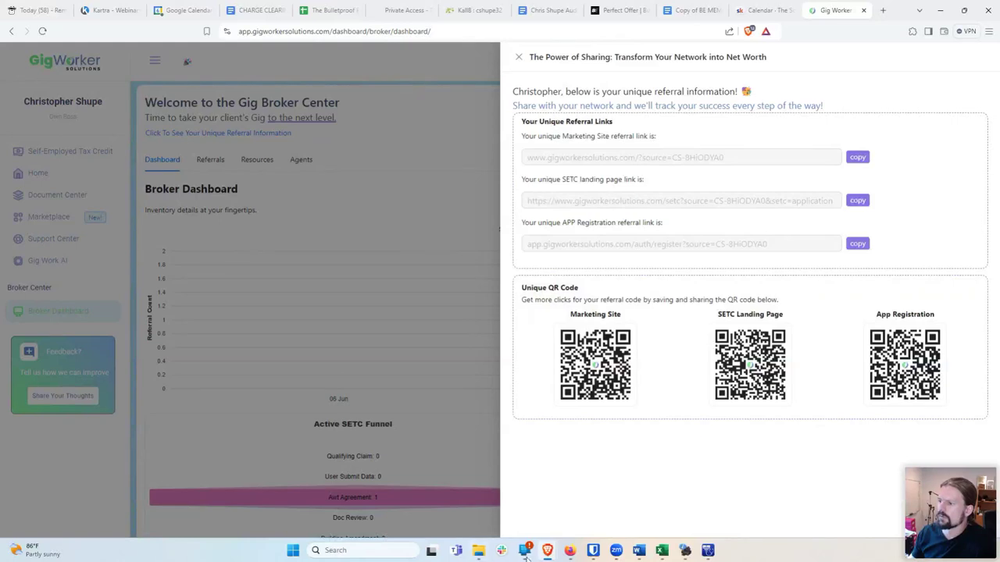
Step: Return to Google Ads, accept the listed conversion goals, and continue with Video as the campaign type
click(572, 553)
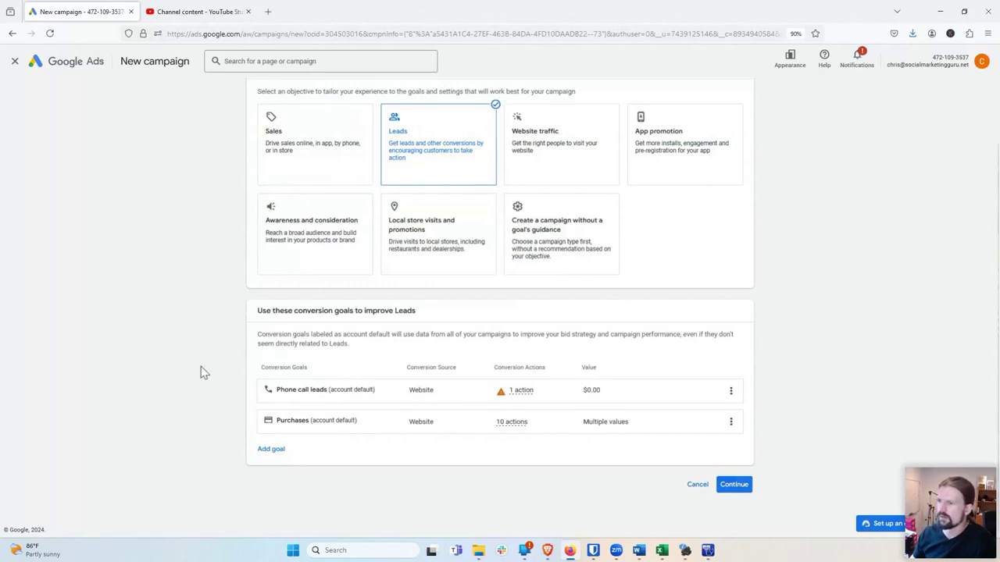
click(733, 485)
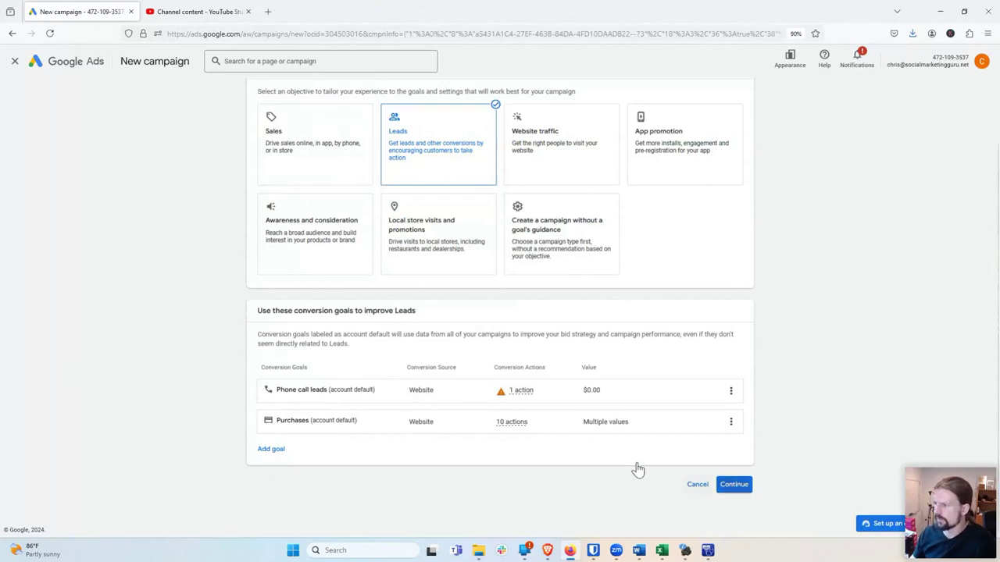
scroll(390, 332, down, 2)
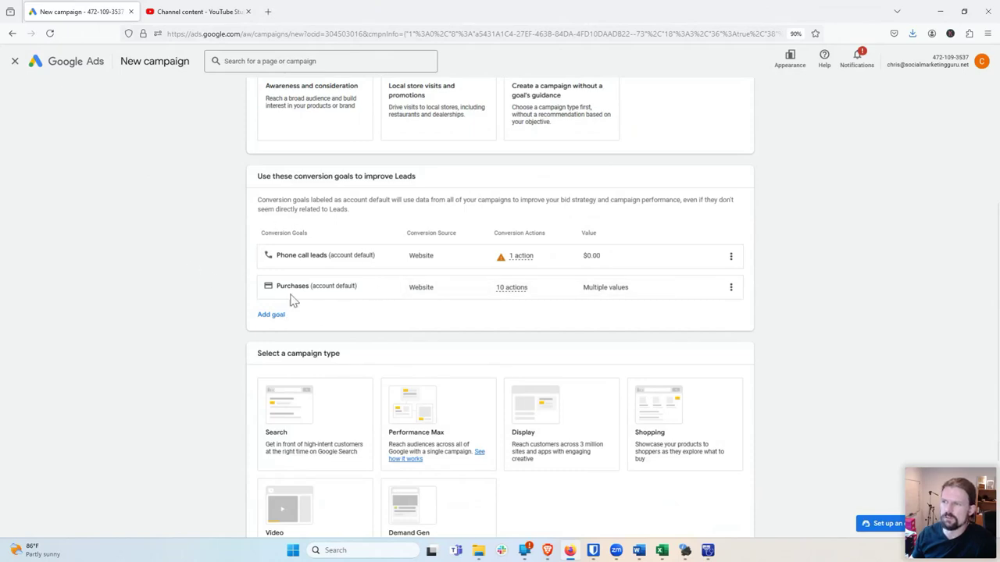
scroll(405, 320, down, 1)
scroll(404, 320, down, 1)
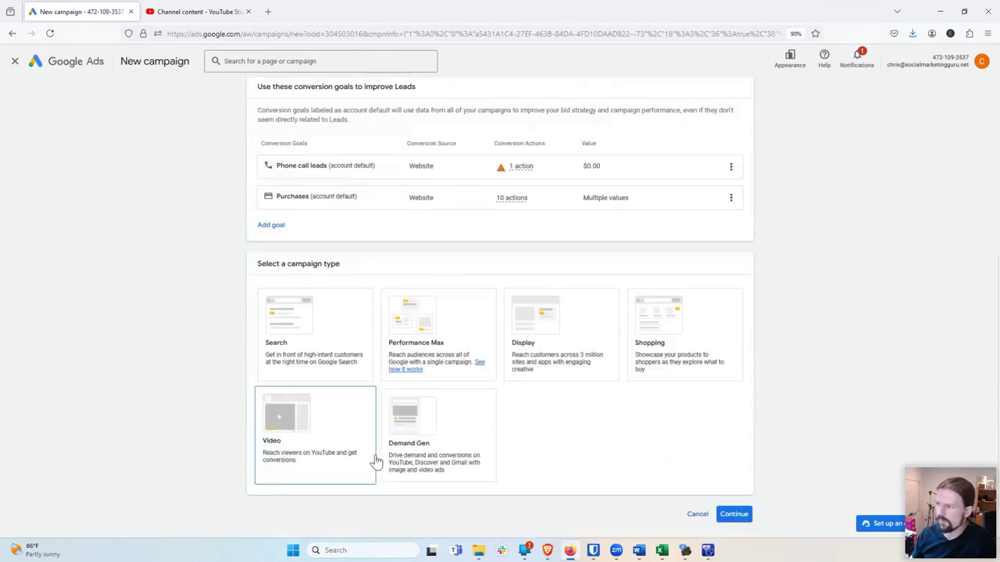
click(268, 479)
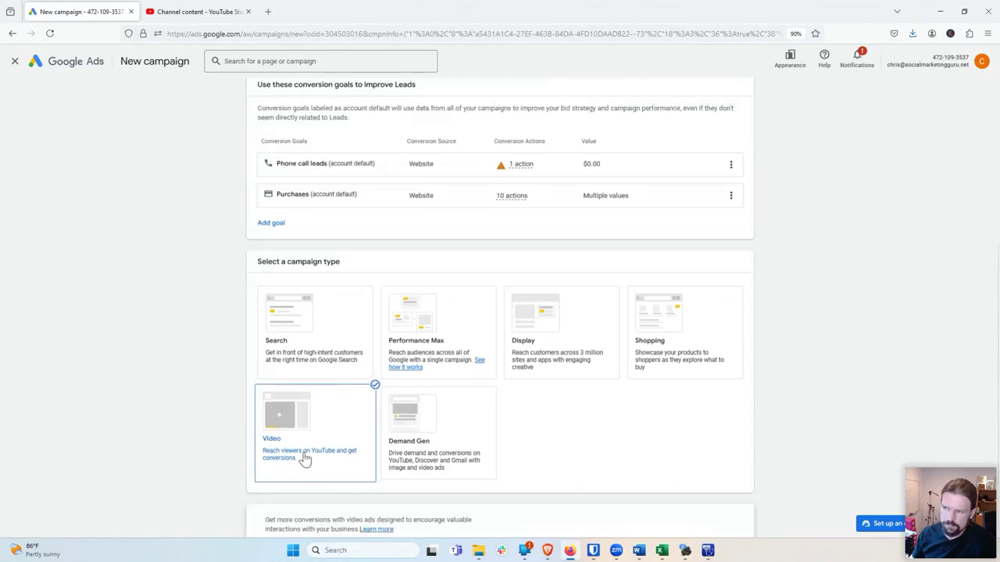
scroll(627, 383, down, 2)
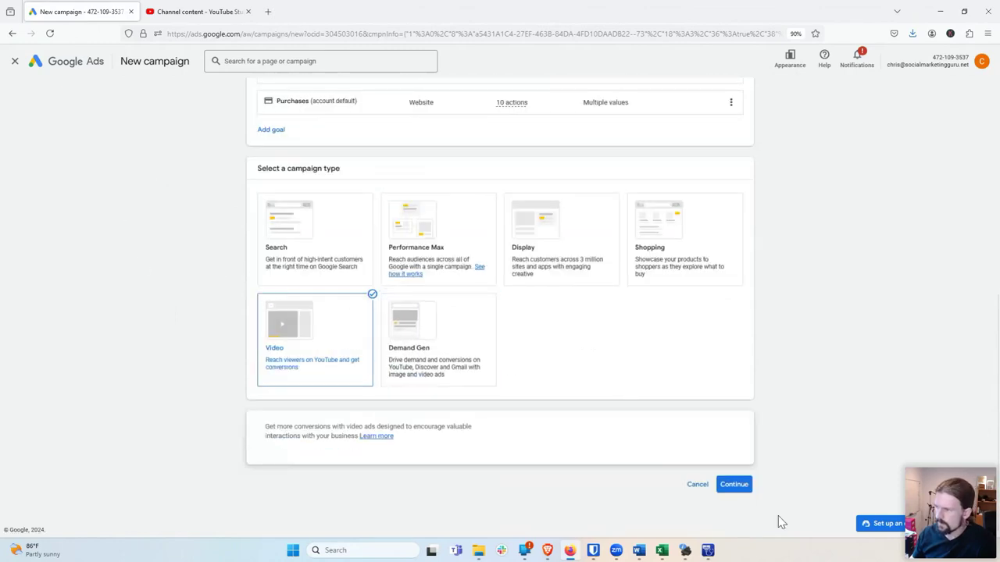
click(732, 483)
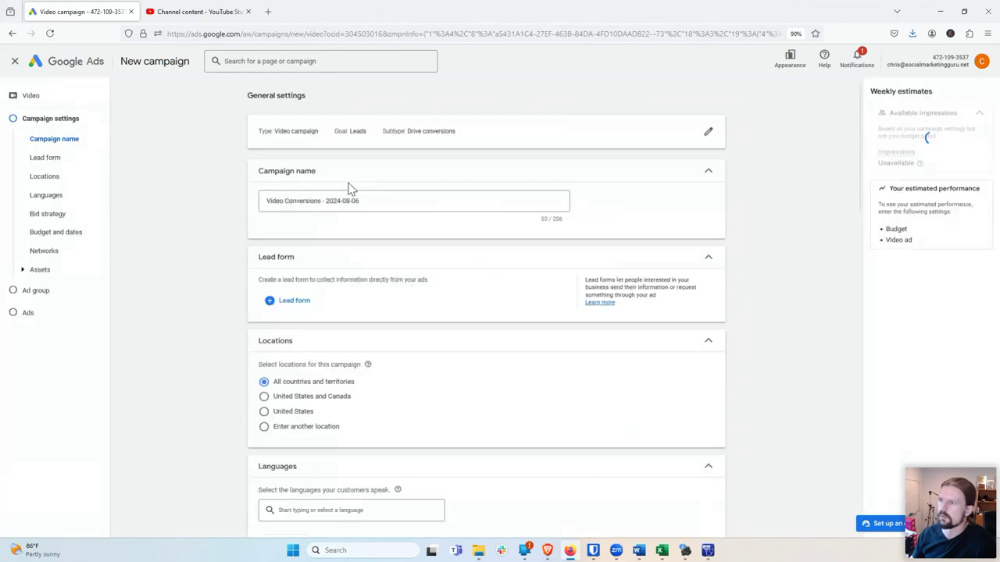
Step: Rename the campaign as "SETC AI Ad Video - Uber Improvement Audience"
click(361, 201)
drag(361, 200, 230, 201)
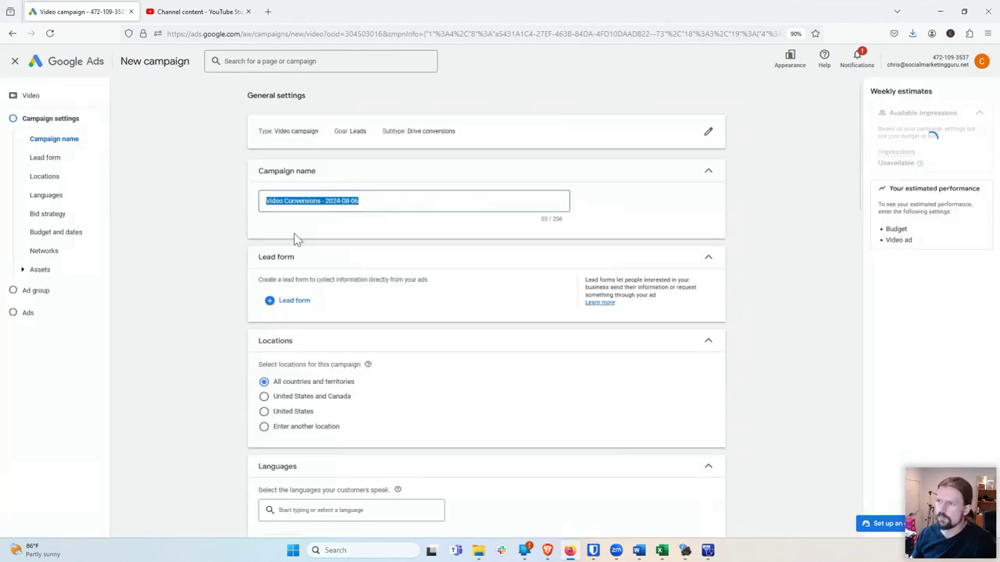
key(BackSpace)
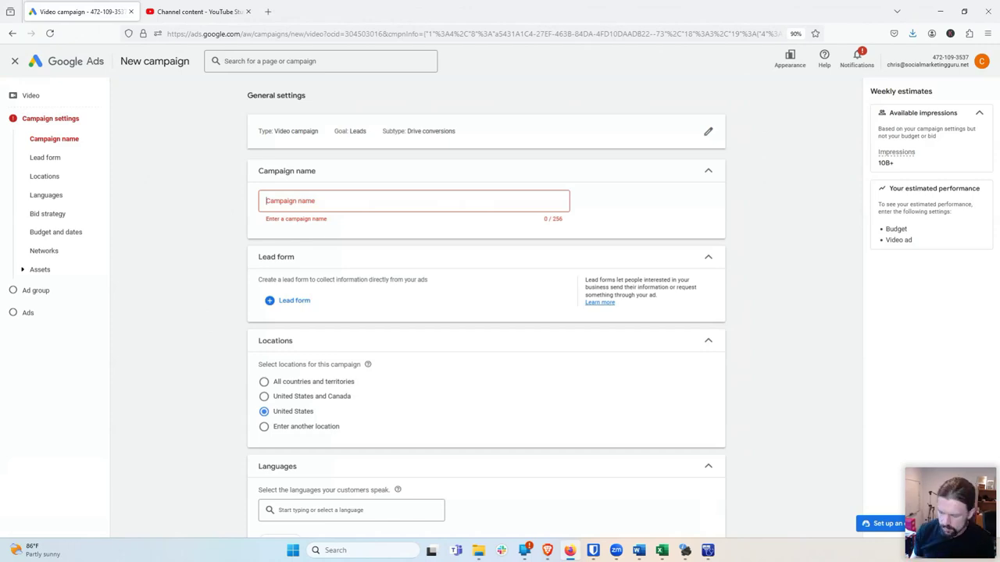
text(SETC AI)
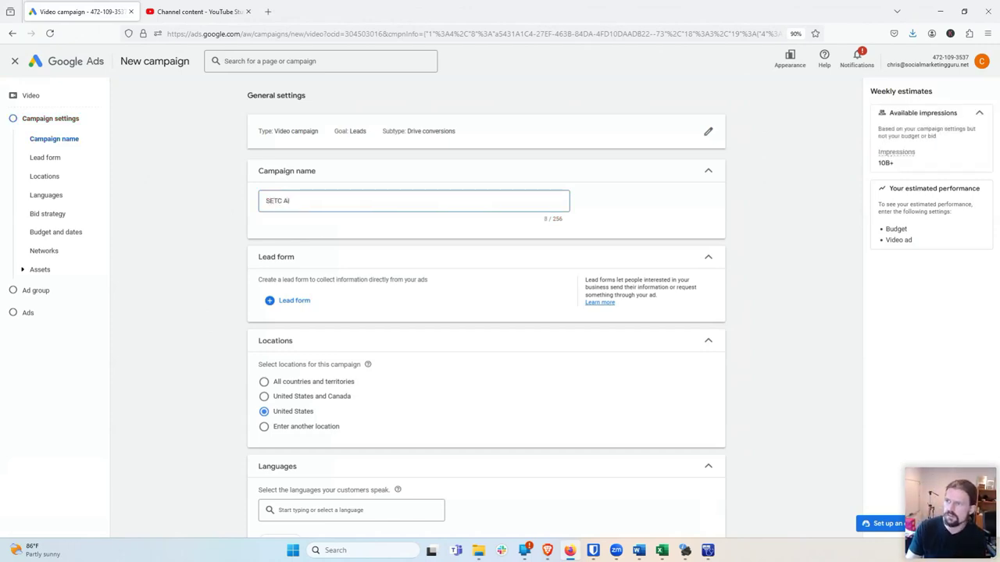
text( Ad Video -)
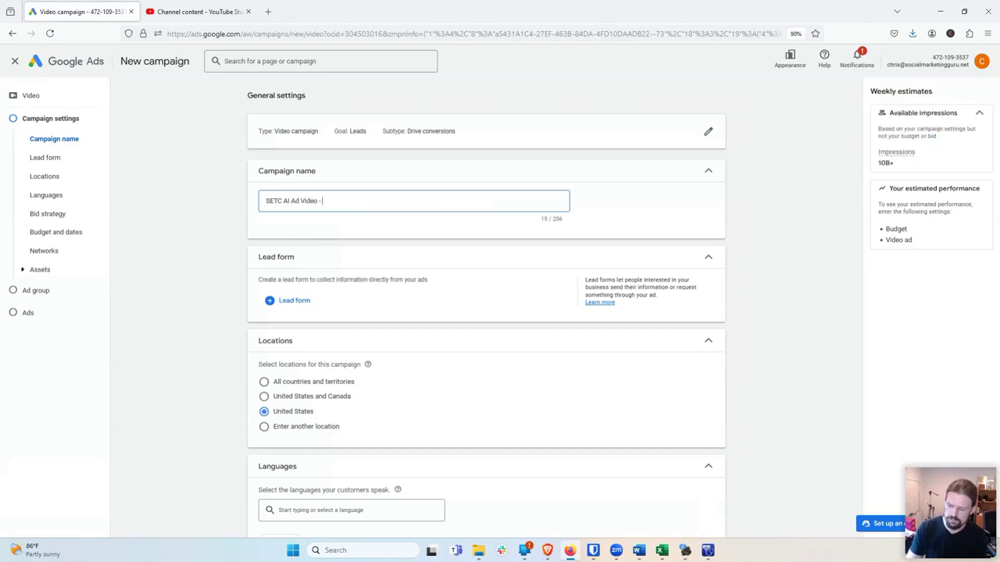
text(Ub)
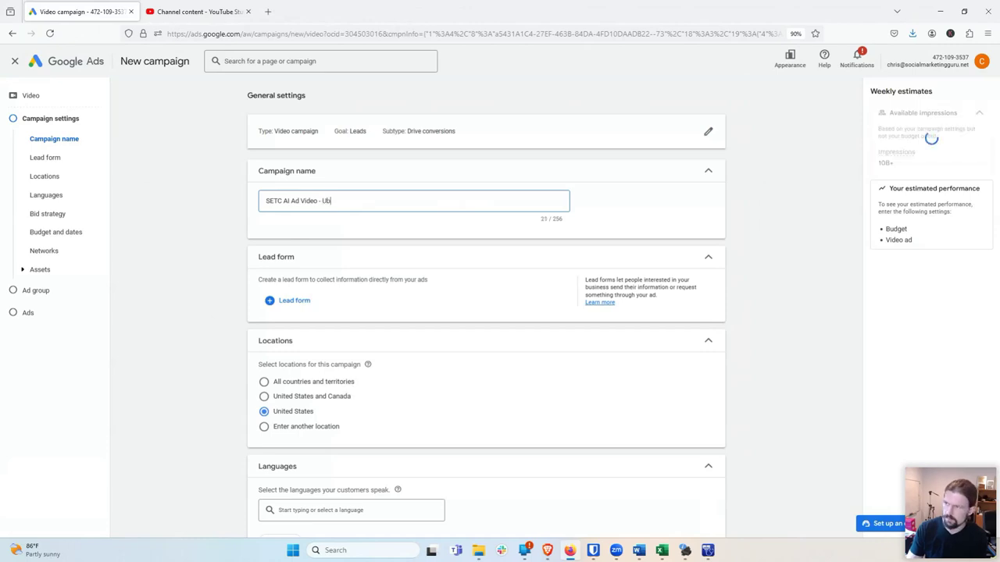
text(er Improvement )
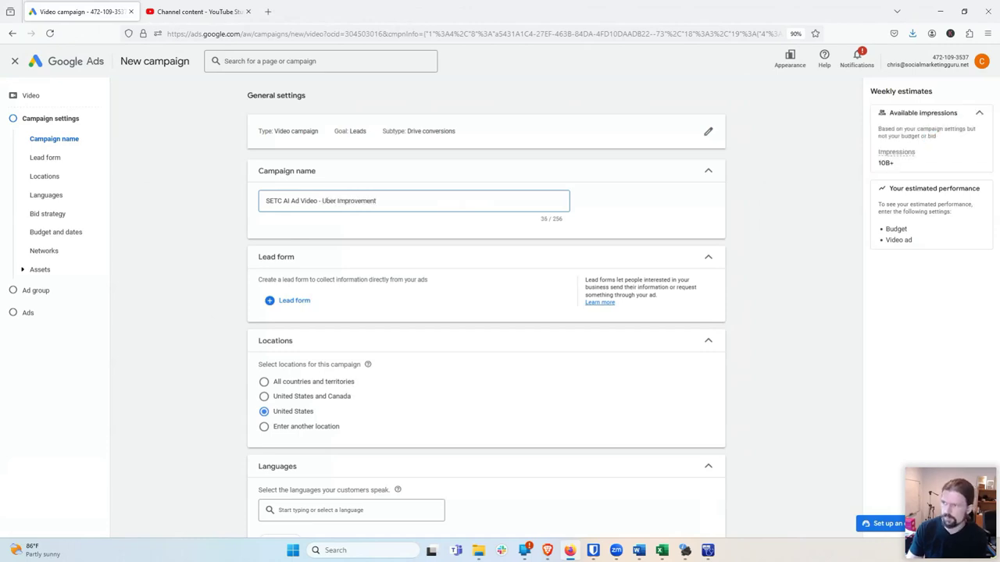
text(Audience)
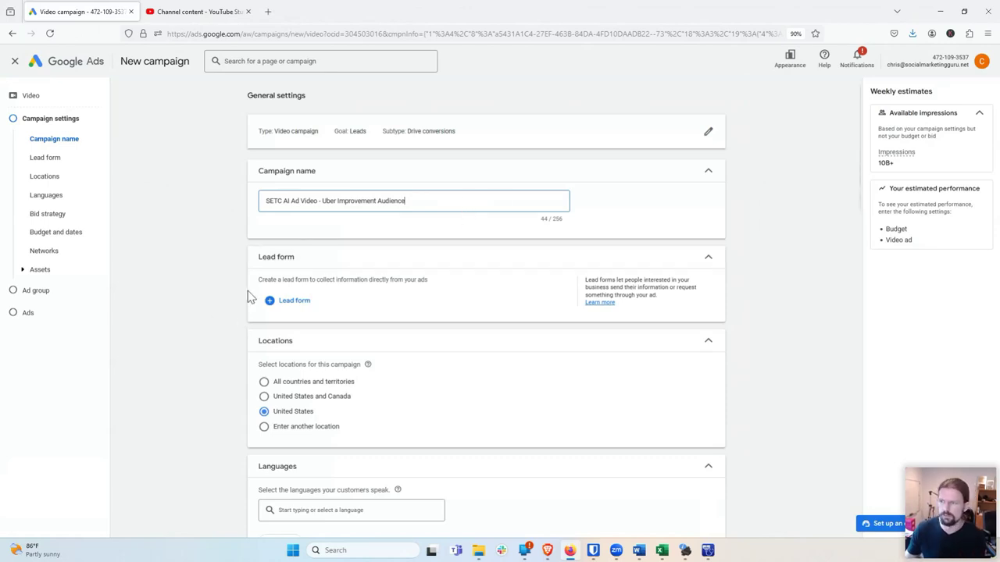
Step: Review the campaign's lead form, location, language, bid strategy and budget settings
scroll(218, 280, down, 2)
scroll(219, 280, up, 1)
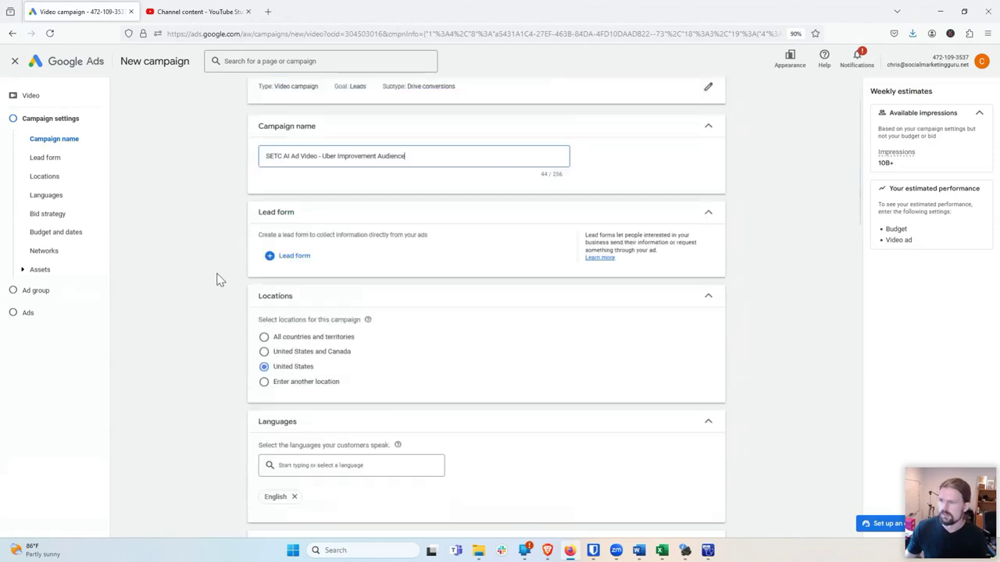
scroll(219, 280, down, 1)
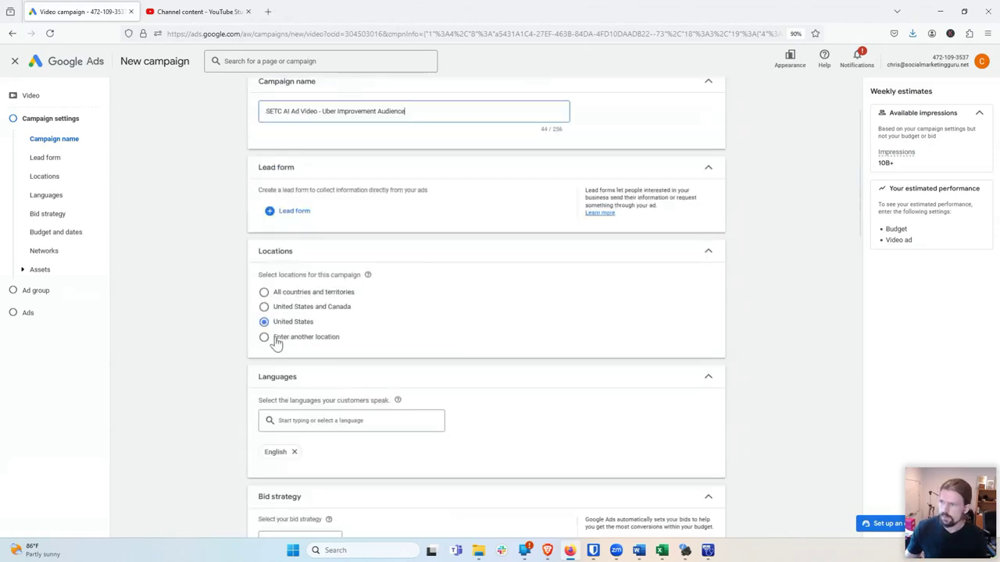
scroll(221, 326, down, 1)
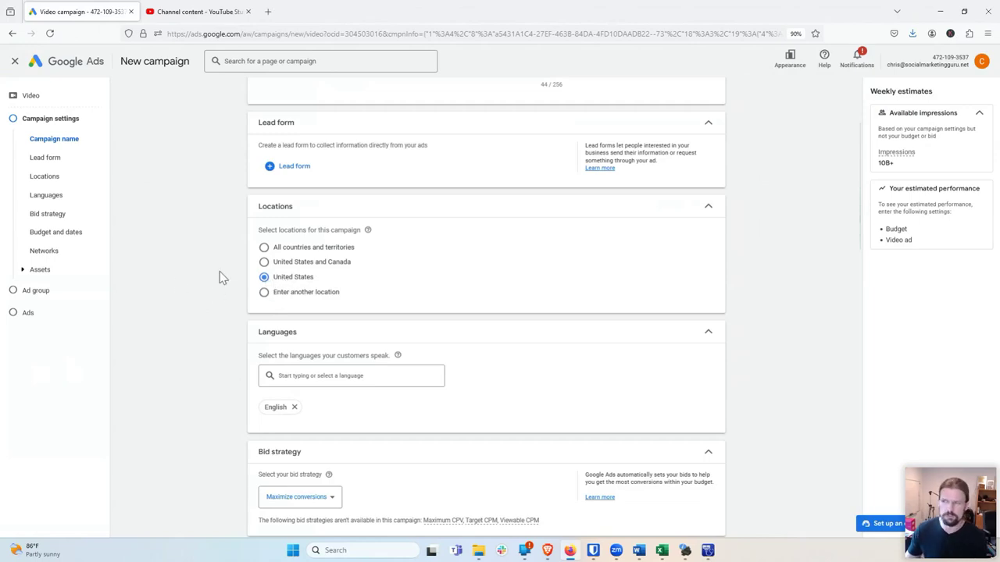
scroll(178, 275, down, 1)
scroll(186, 279, down, 1)
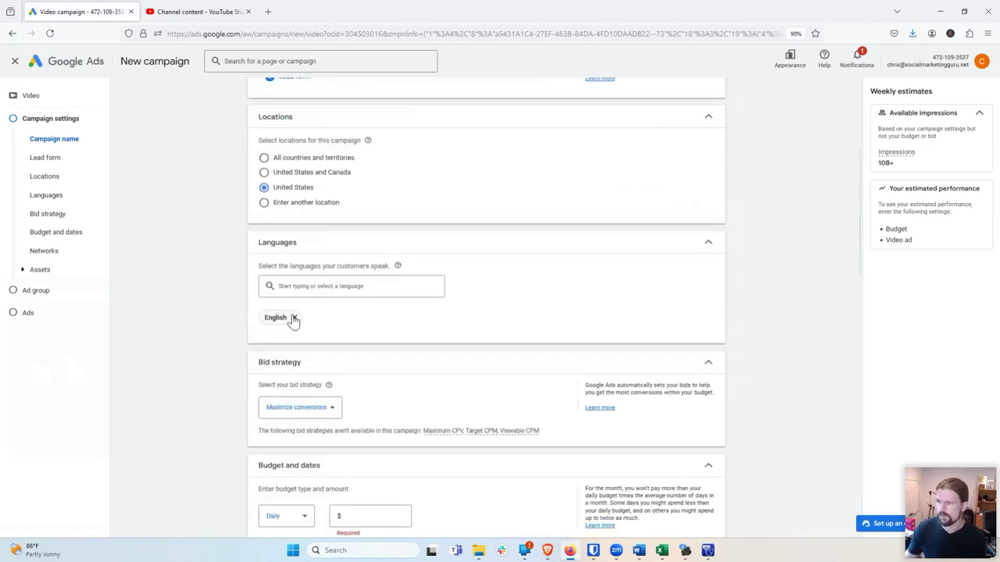
scroll(201, 291, down, 2)
scroll(180, 301, down, 2)
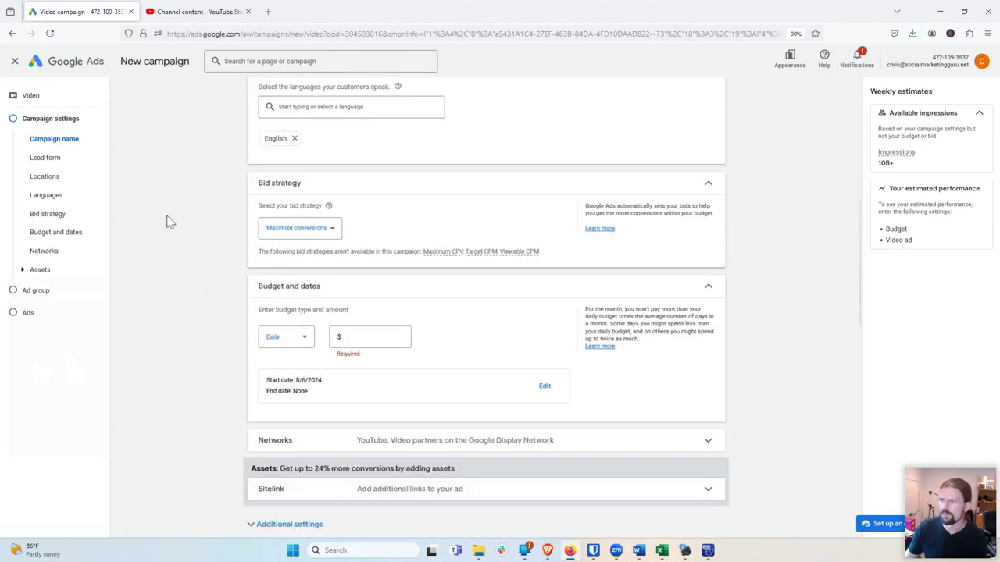
scroll(177, 287, down, 1)
scroll(175, 287, up, 1)
scroll(175, 289, up, 1)
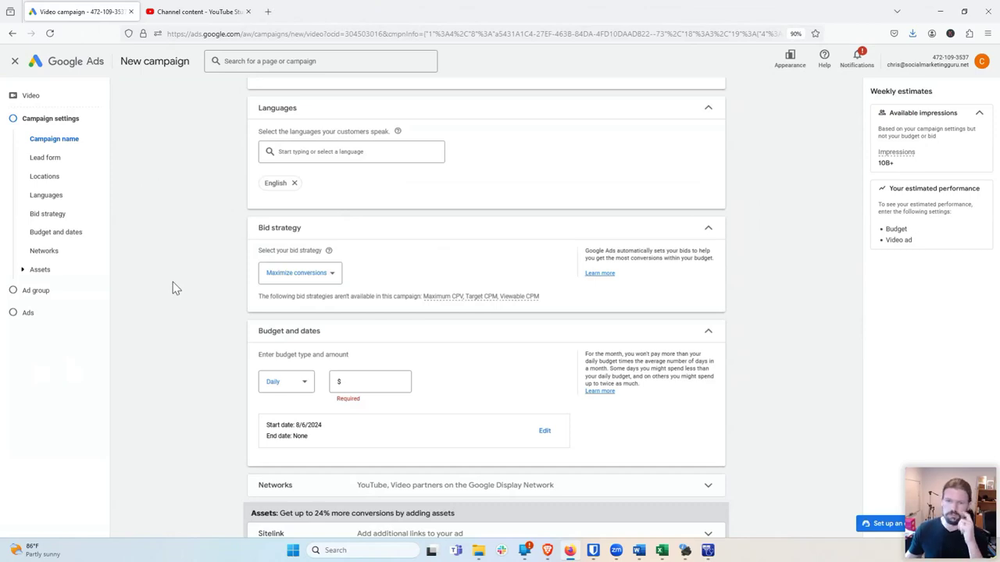
scroll(175, 288, up, 1)
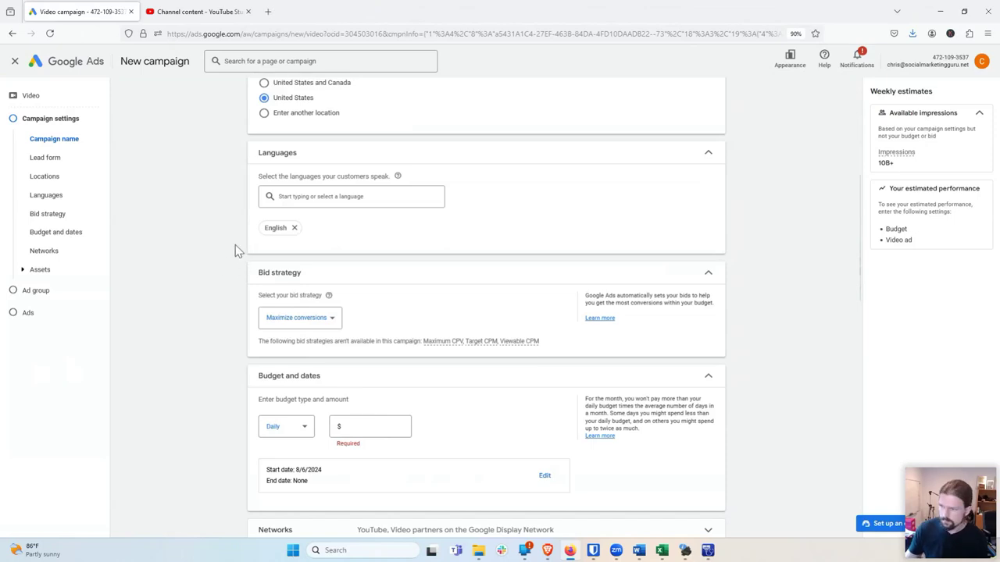
Step: Set the campaign's daily budget to $5.00
scroll(237, 250, down, 1)
scroll(214, 262, down, 1)
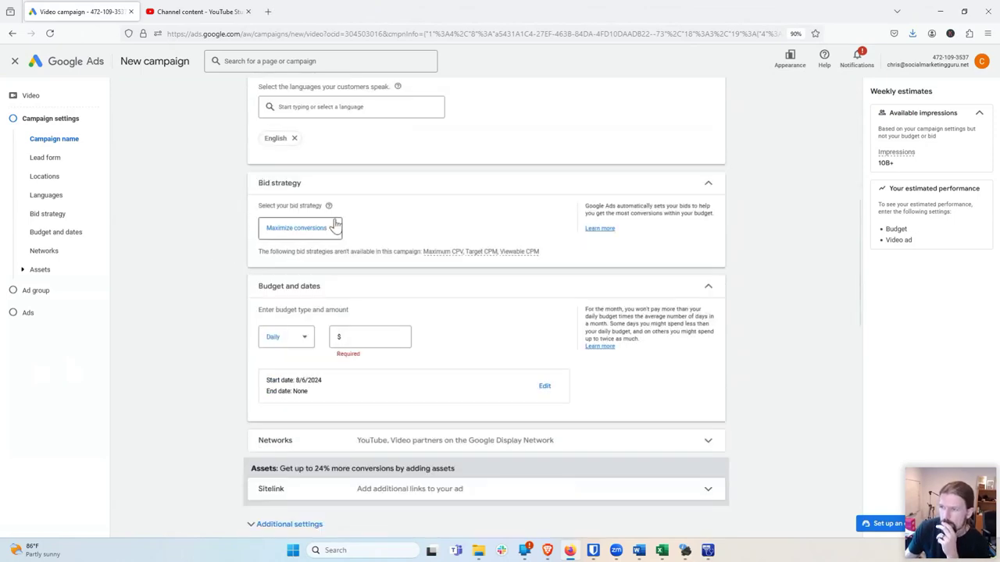
click(367, 334)
text(5)
click(286, 313)
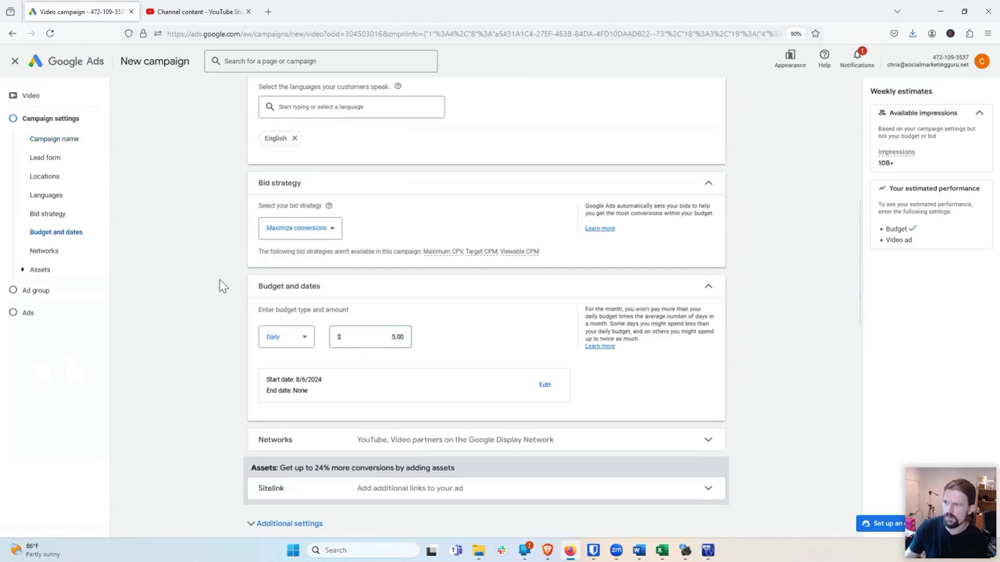
Step: Examine the YouTube, Google TV and video partner options in the campaign's network settings
scroll(219, 281, down, 1)
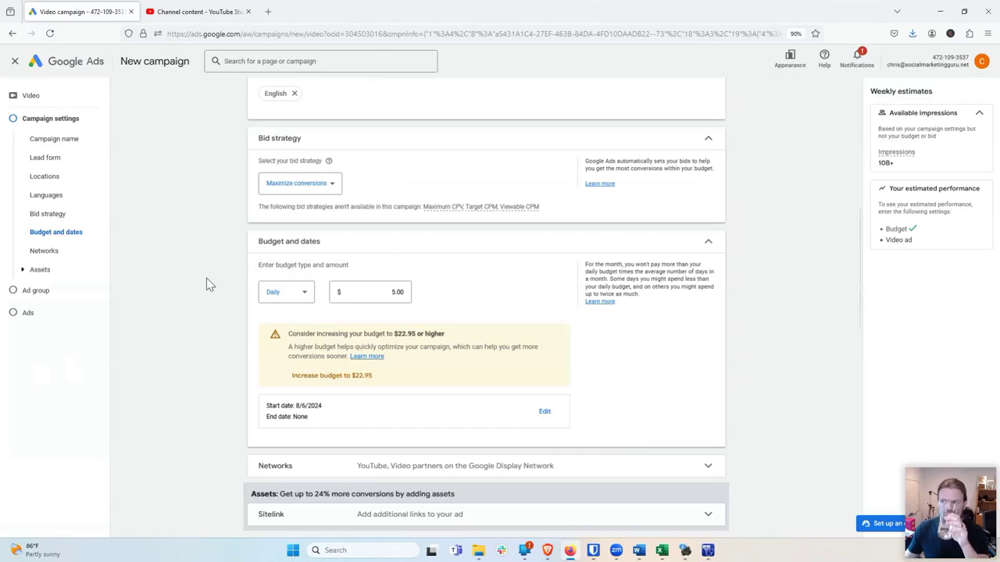
scroll(206, 273, down, 1)
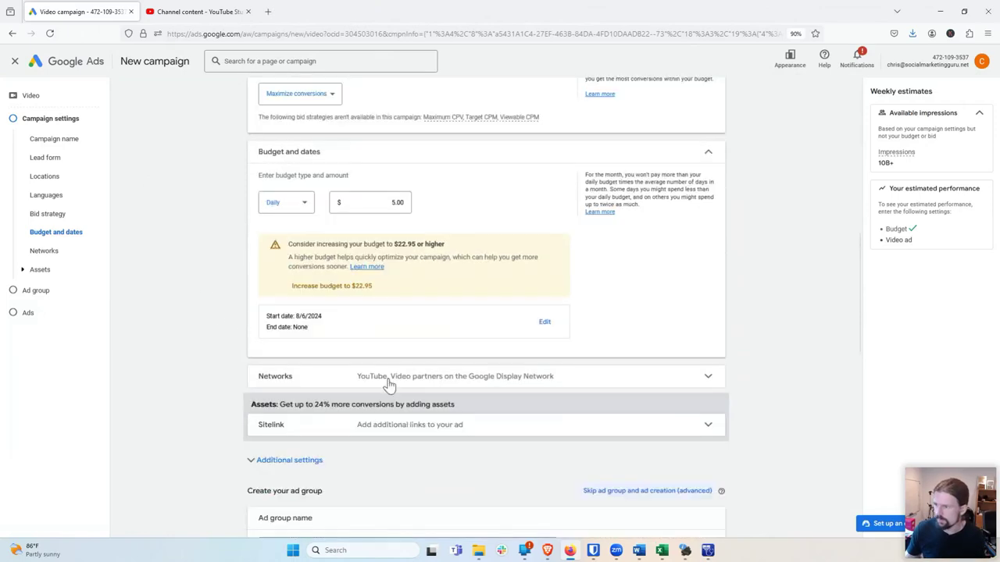
click(446, 379)
scroll(336, 336, down, 1)
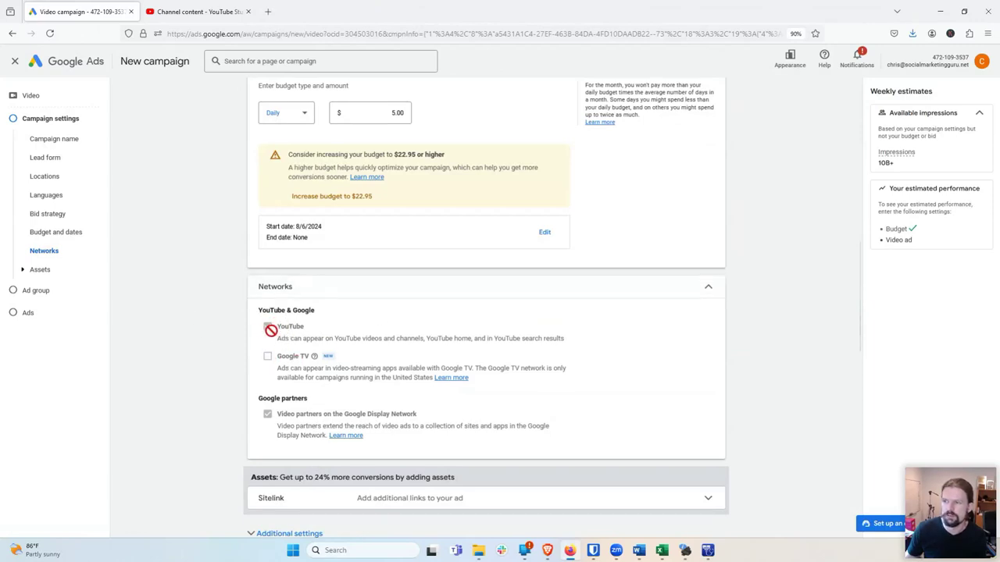
scroll(187, 340, down, 1)
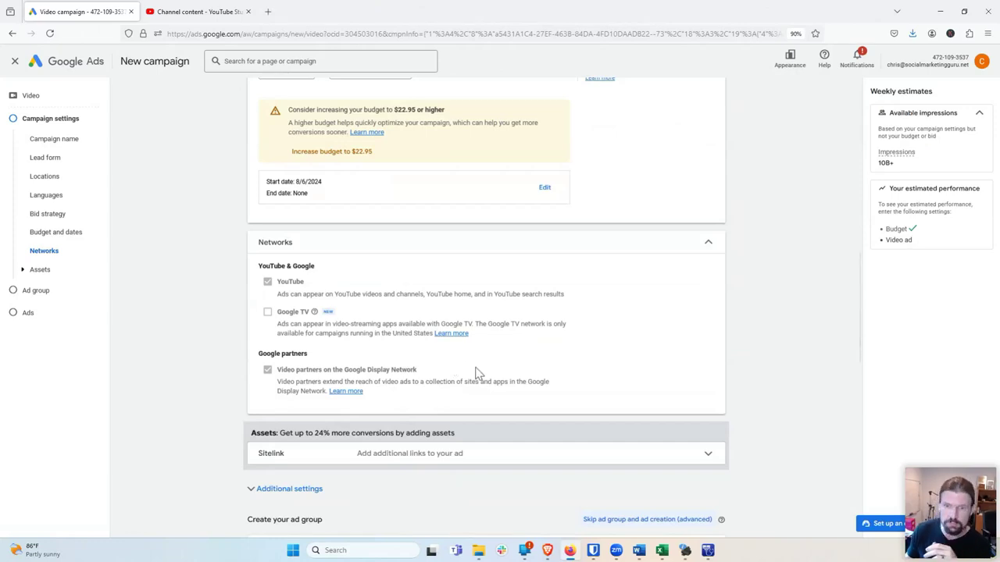
click(707, 249)
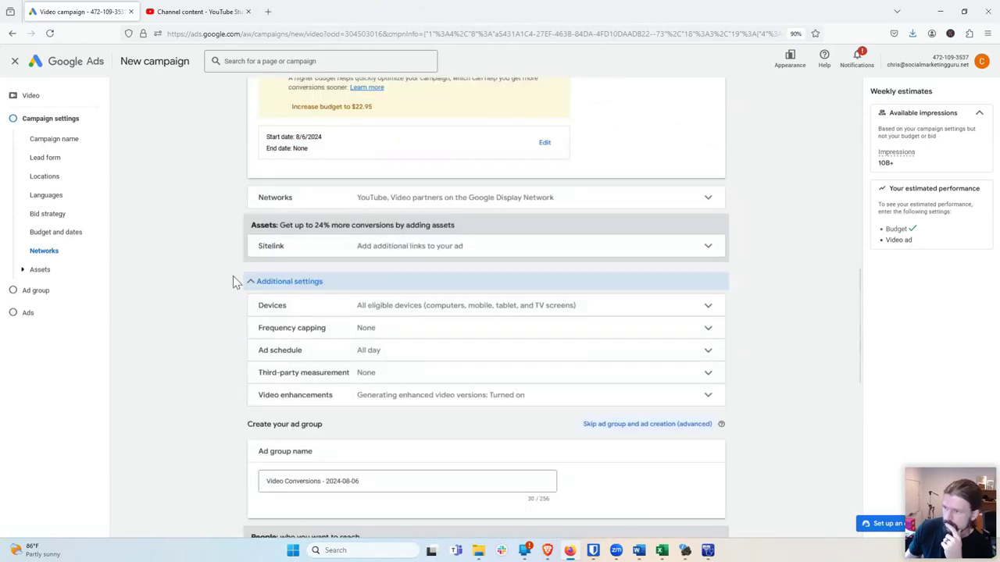
Step: Set specific device targeting for the campaign and exclude TV screens, keeping computers, mobile phones and tablets
scroll(235, 281, down, 1)
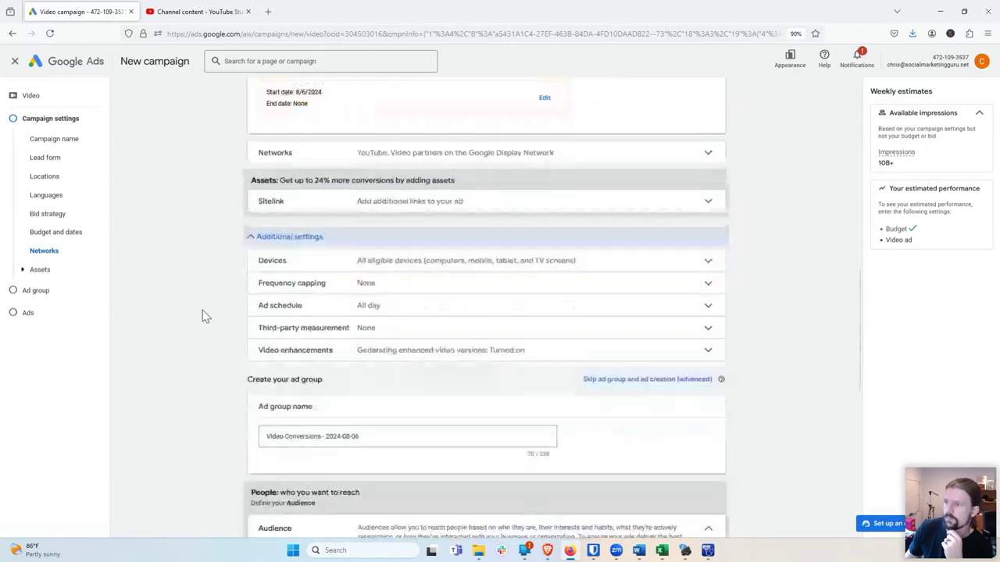
click(393, 261)
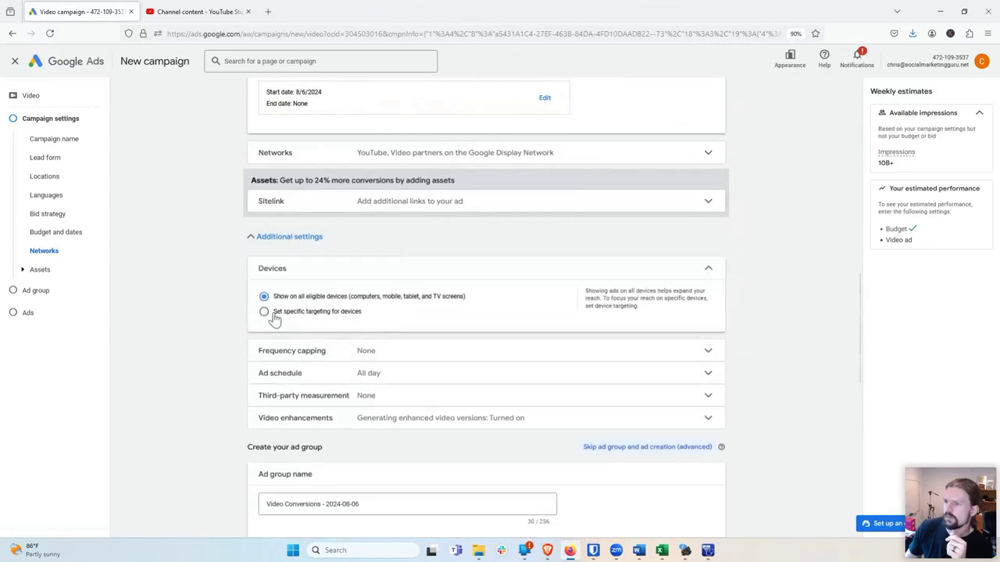
click(264, 312)
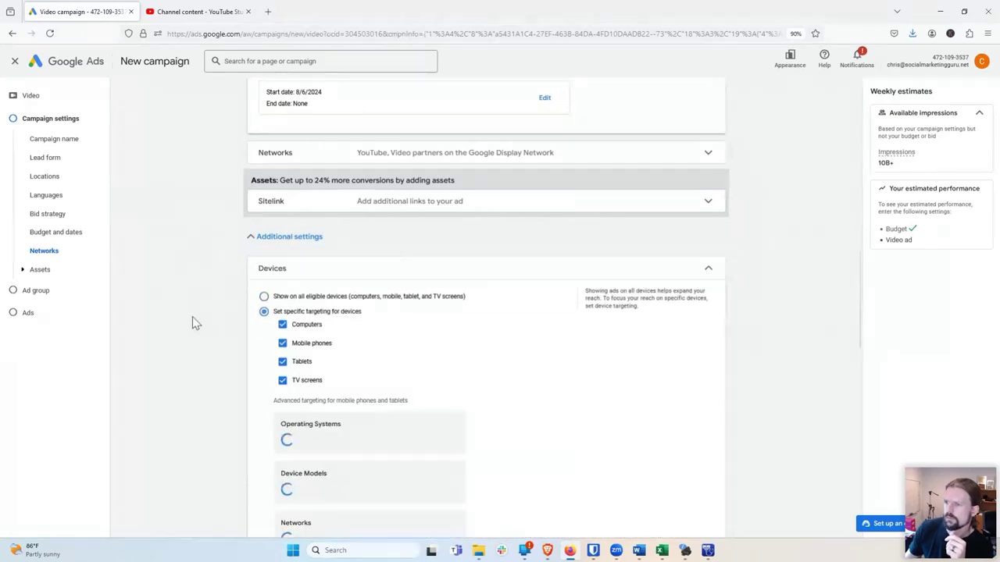
scroll(192, 318, down, 1)
click(283, 336)
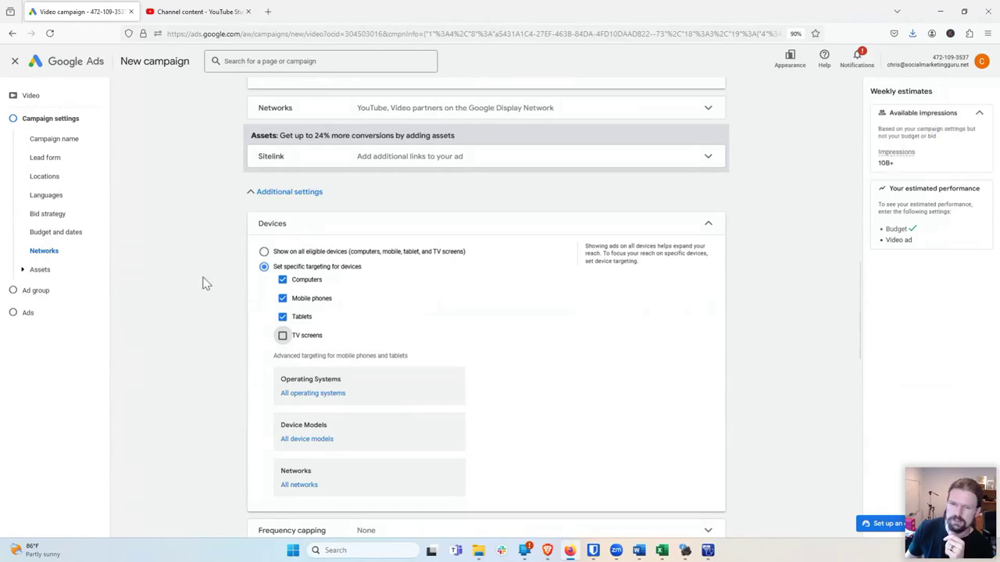
click(708, 226)
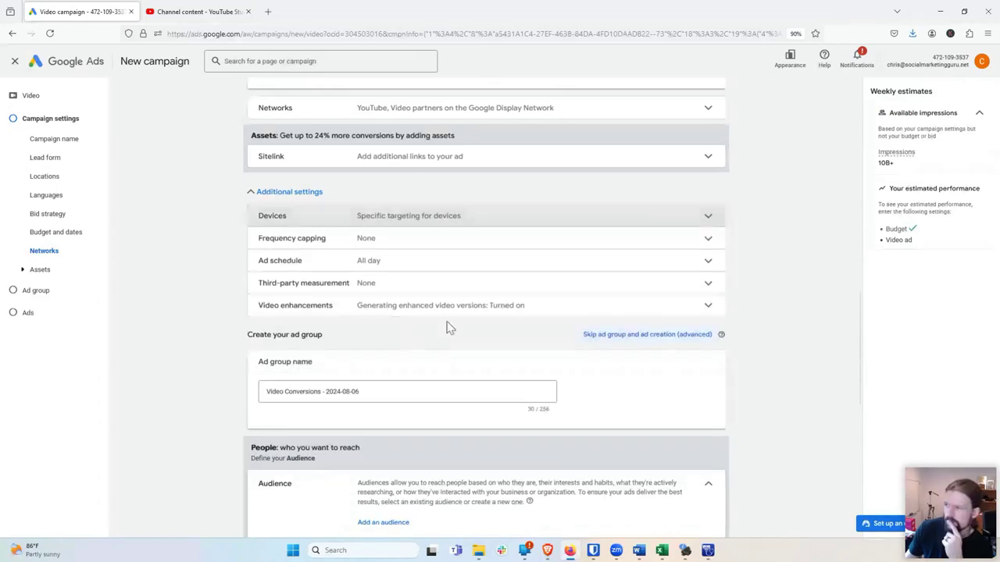
Step: Find the saved audience "Uber Improvement Keywords - Excl Top 30% Income" by searching for "uber" and add it to the ad group
scroll(449, 328, down, 1)
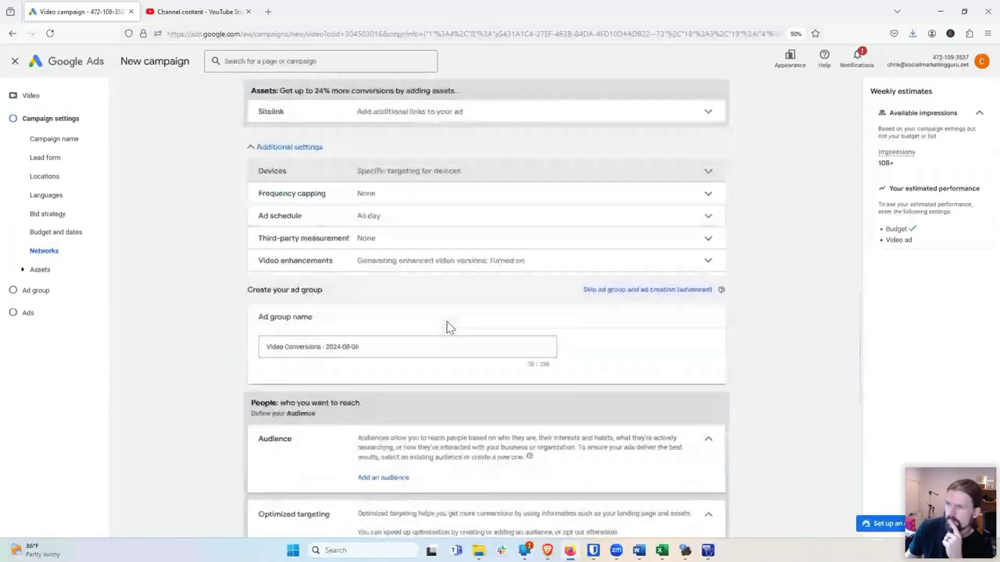
scroll(449, 328, up, 10)
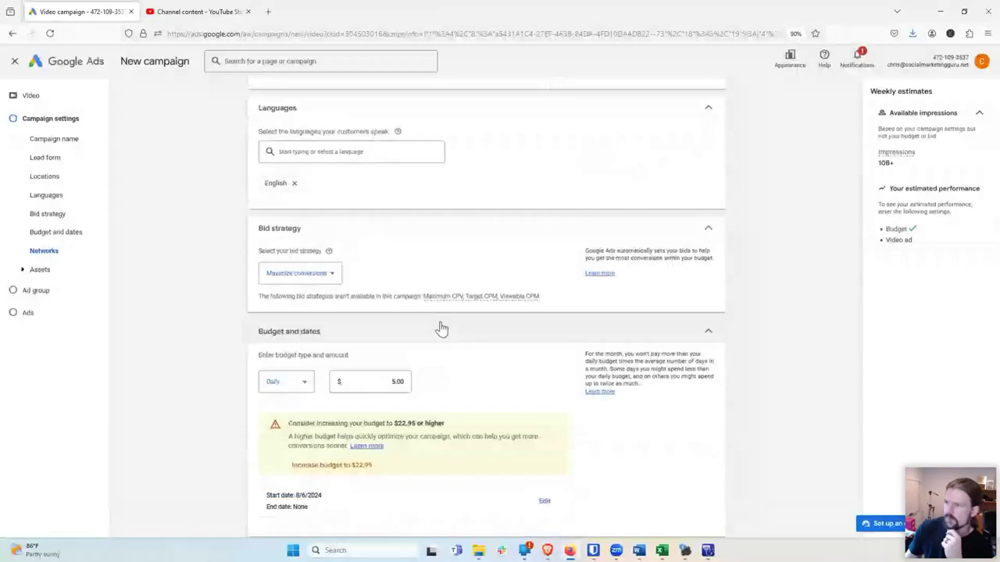
scroll(441, 329, down, 10)
scroll(156, 266, down, 1)
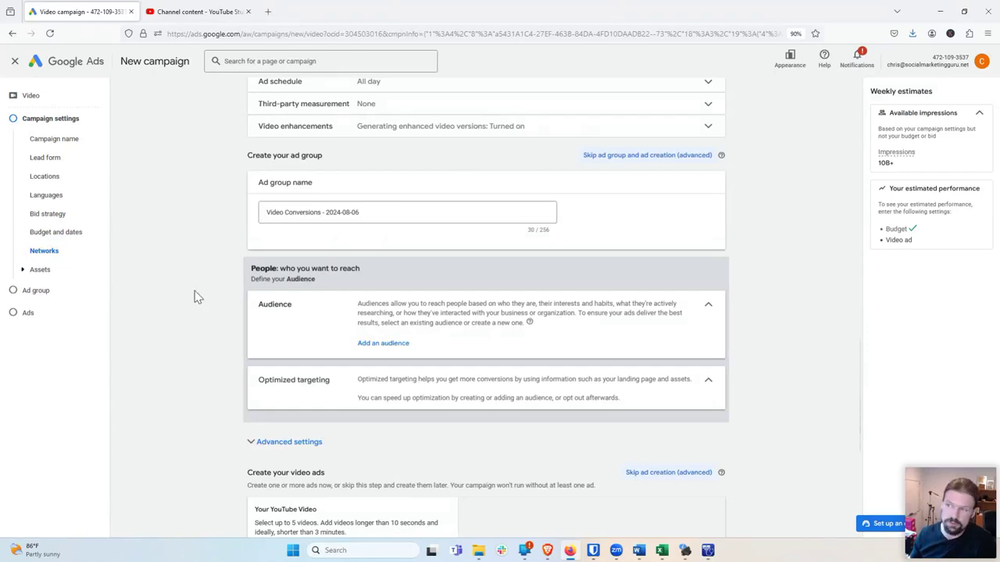
scroll(199, 290, down, 1)
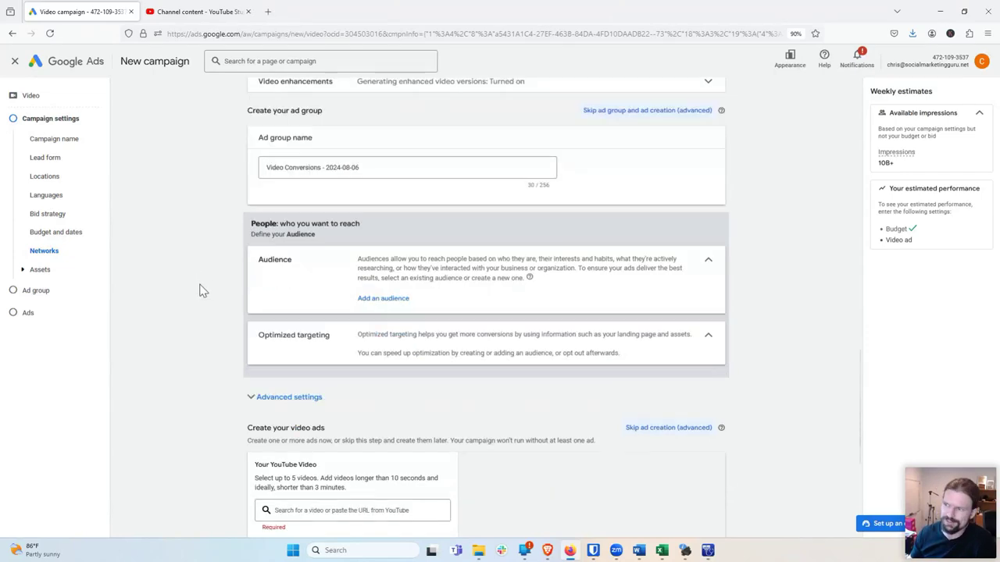
click(383, 299)
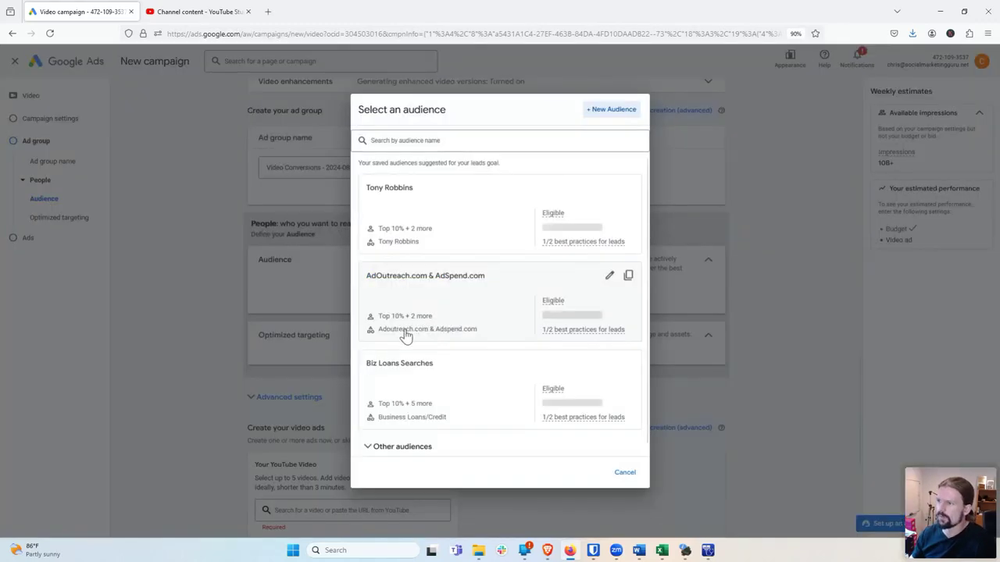
click(446, 141)
text(uber)
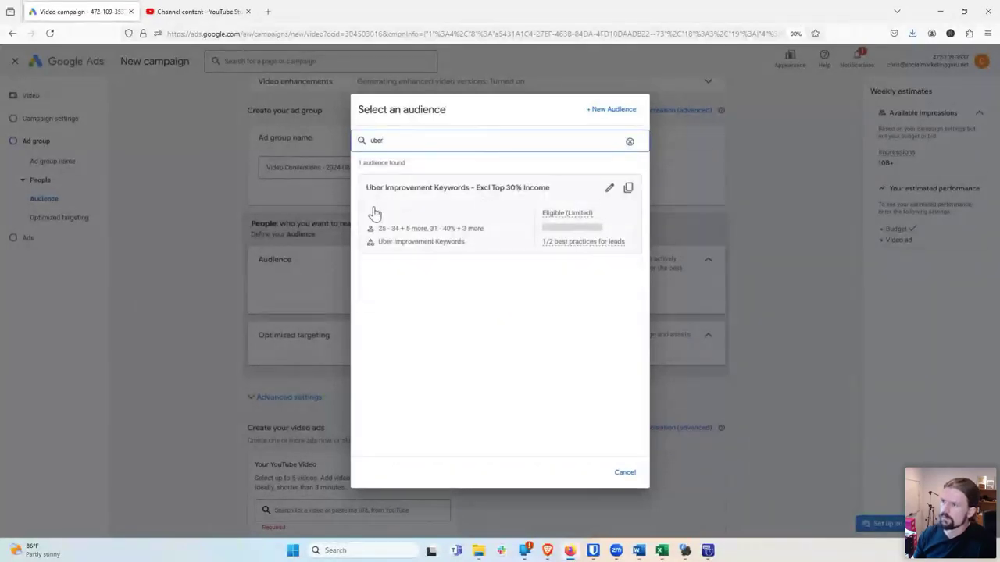
click(507, 206)
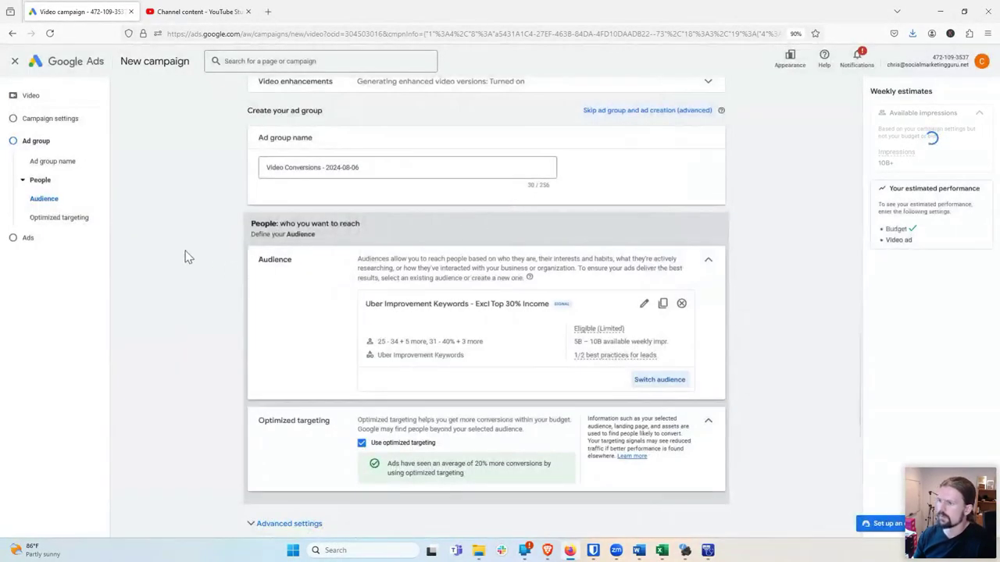
Step: Review the ad group's selected audience and its optimized targeting setting
scroll(187, 255, down, 2)
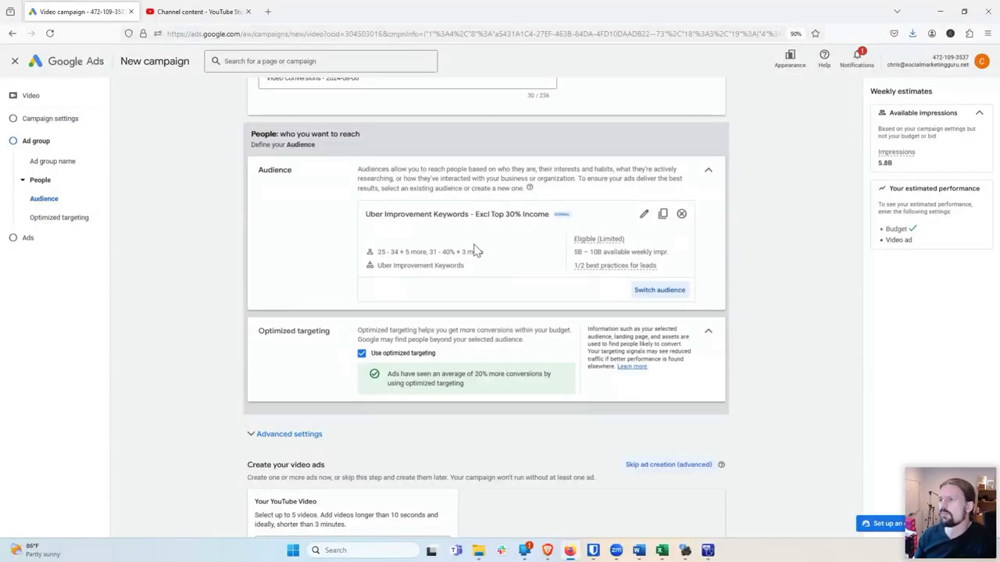
drag(366, 216, 469, 216)
click(425, 235)
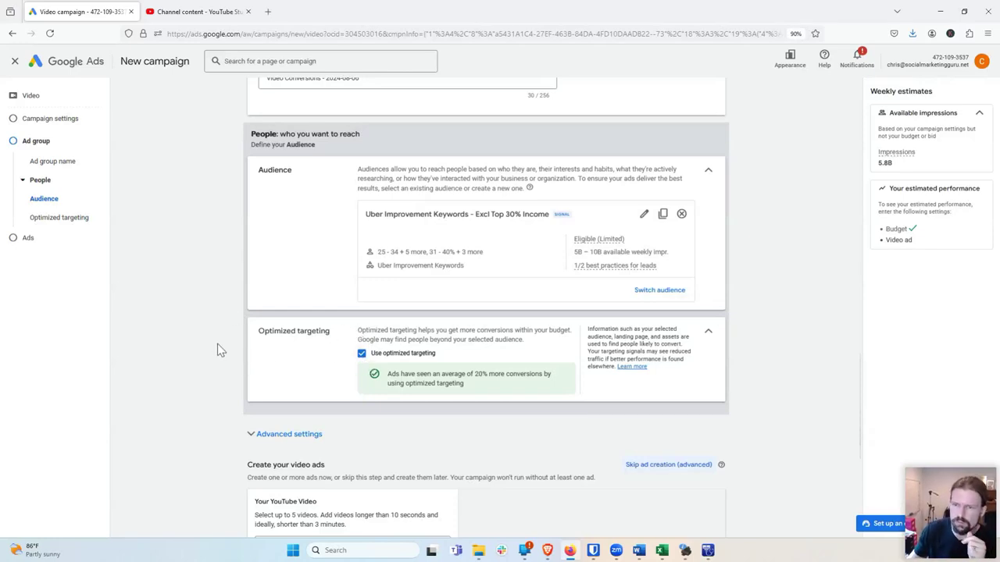
Step: Examine the ad group's advanced settings for content targeting, then collapse them
scroll(219, 349, down, 1)
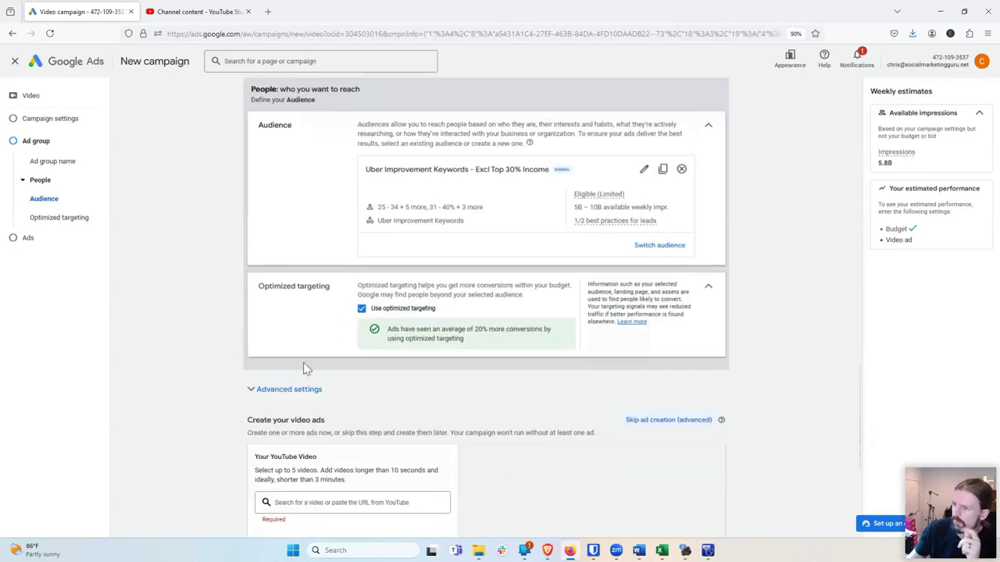
click(287, 389)
scroll(218, 289, down, 3)
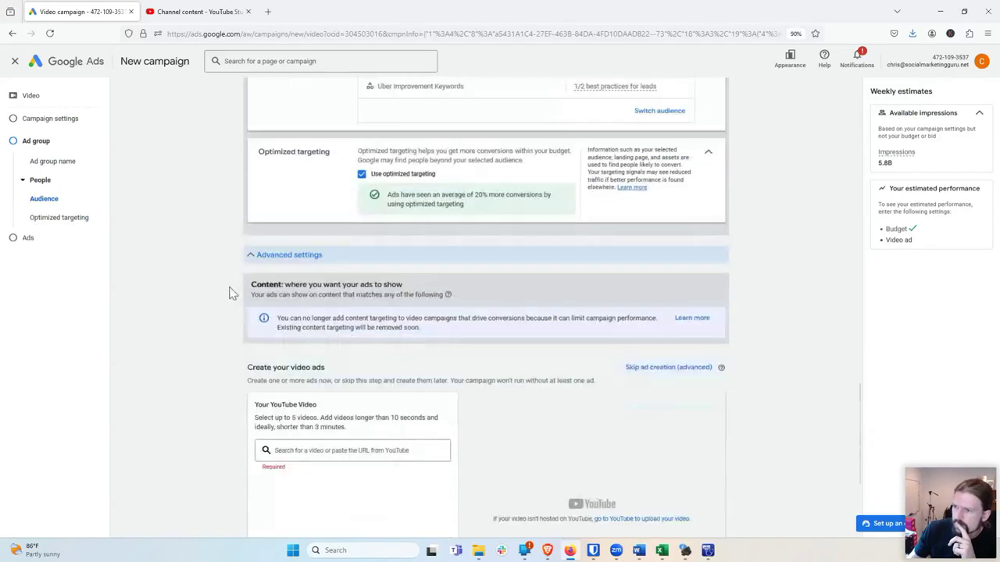
scroll(229, 292, down, 1)
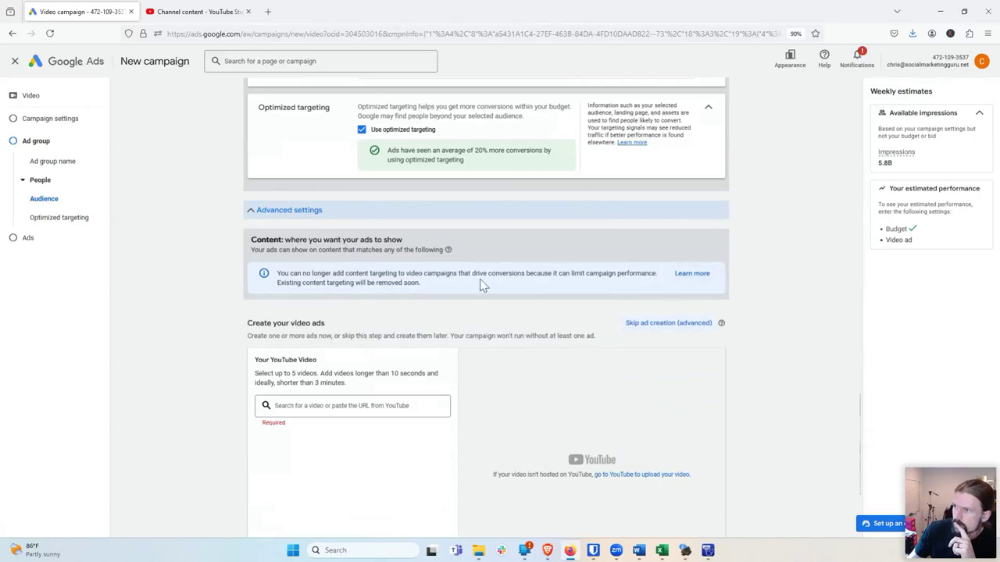
scroll(468, 301, down, 1)
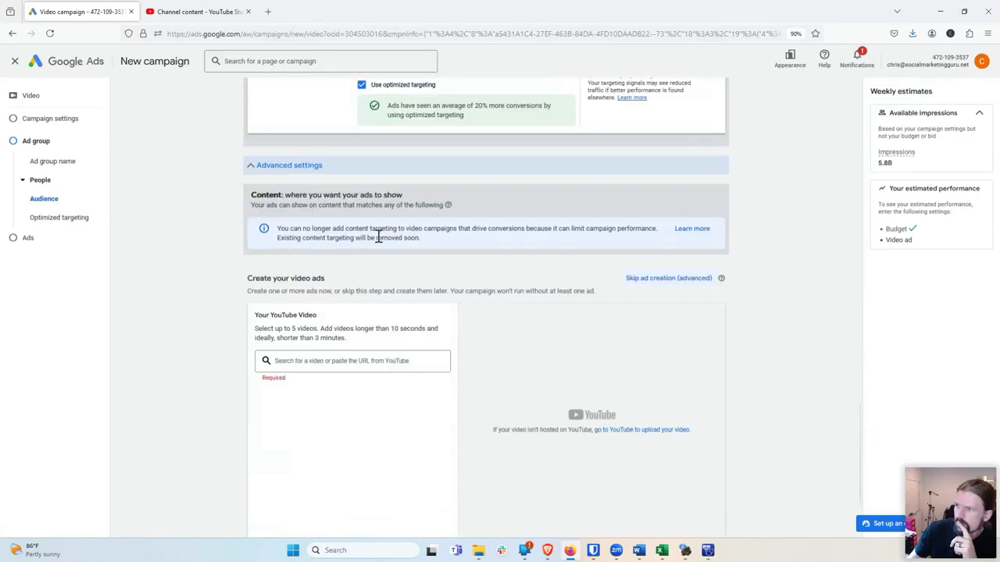
drag(421, 241, 251, 239)
click(362, 265)
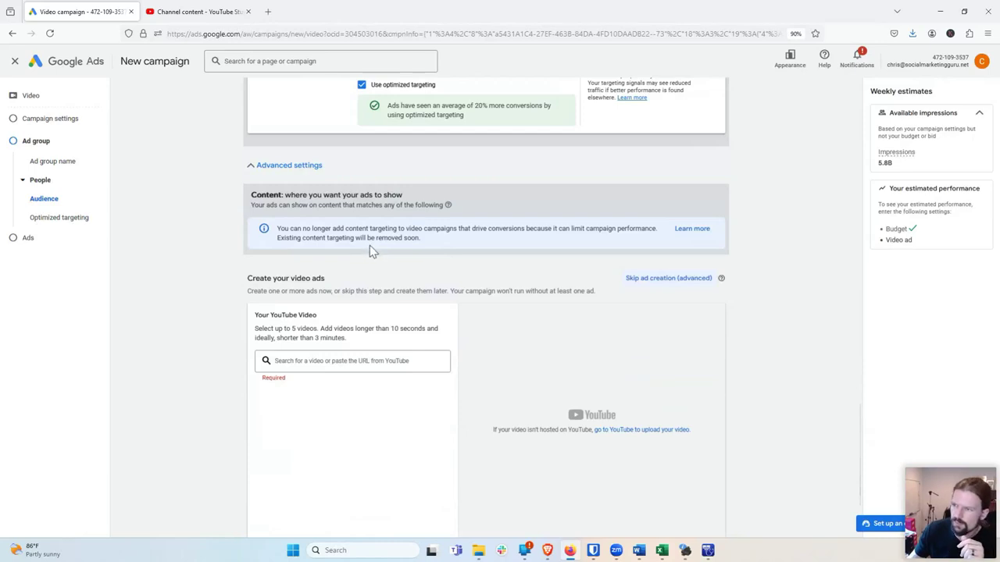
click(254, 169)
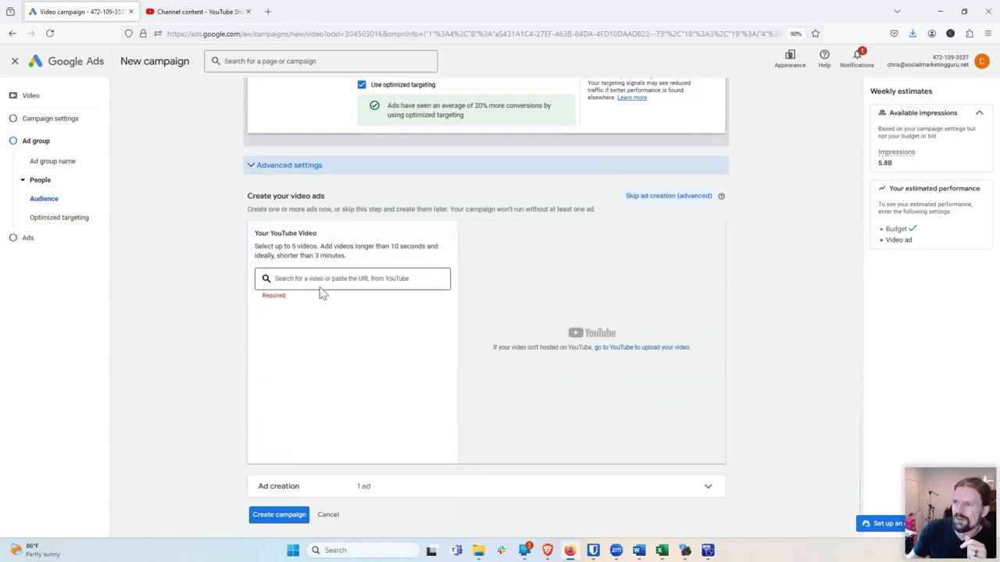
Step: Copy the shareable link of "SETC AI Ad 8.6.24" from YouTube Studio and add it as the ad's YouTube video in Google Ads
click(208, 13)
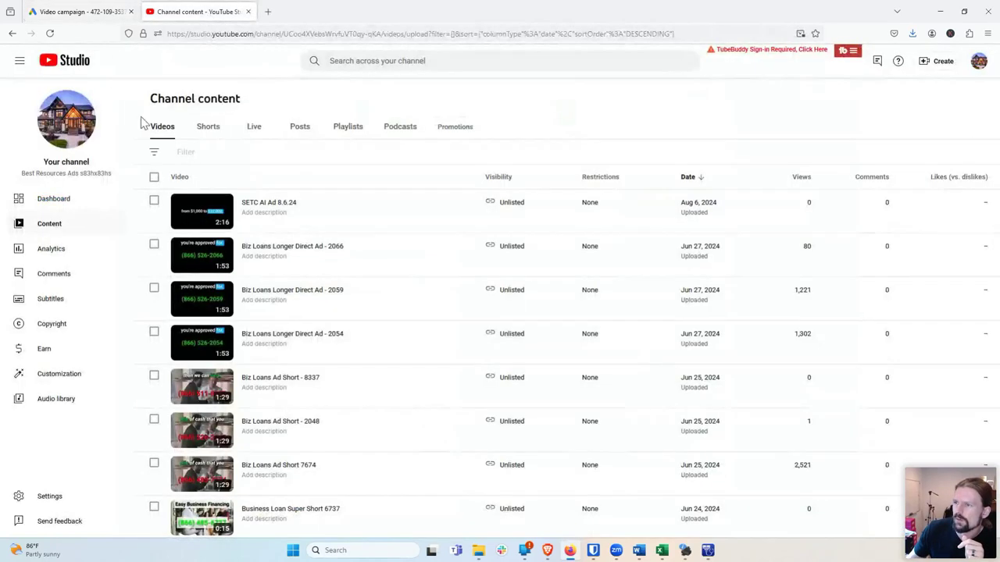
click(346, 222)
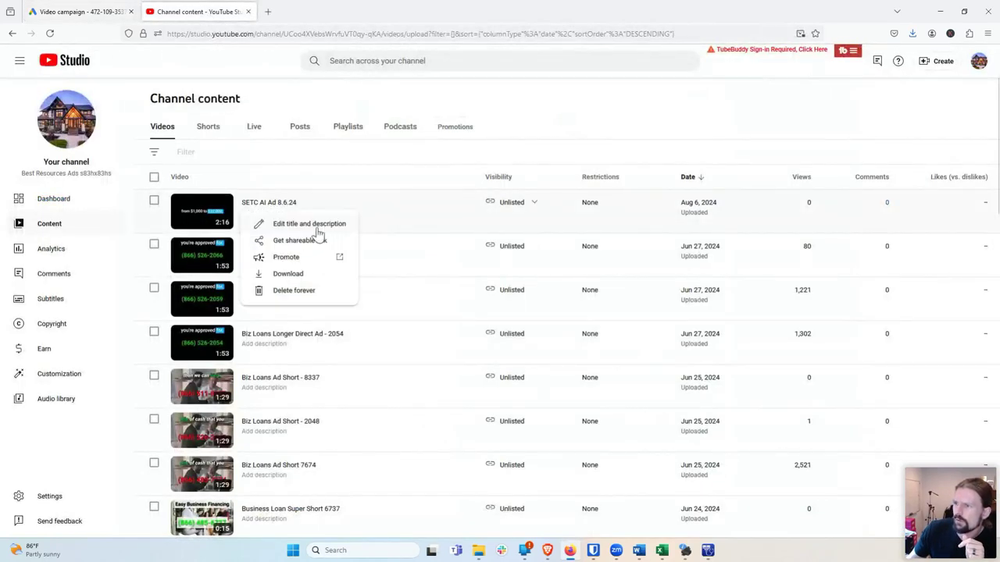
click(295, 241)
click(78, 11)
click(296, 277)
right_click(315, 281)
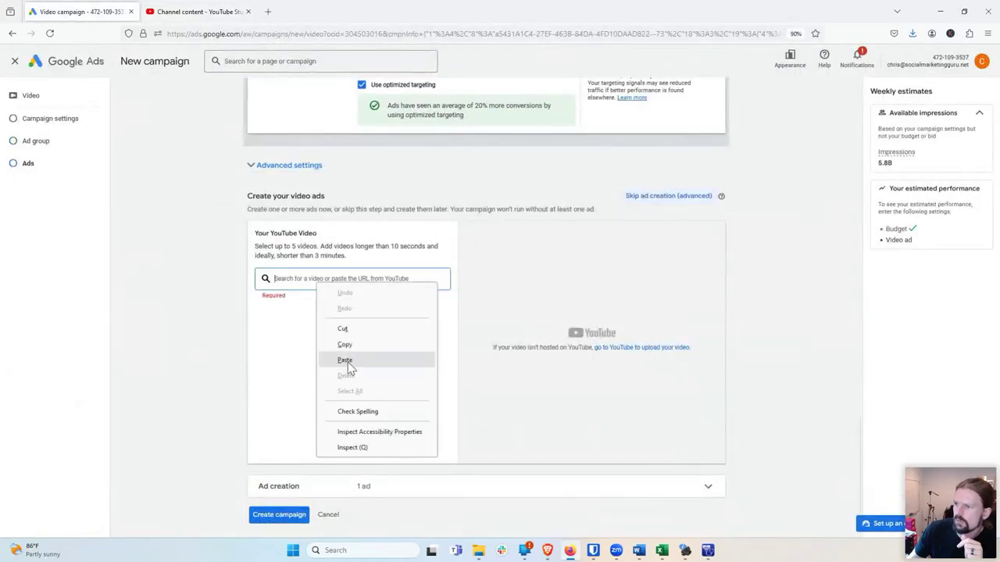
click(345, 361)
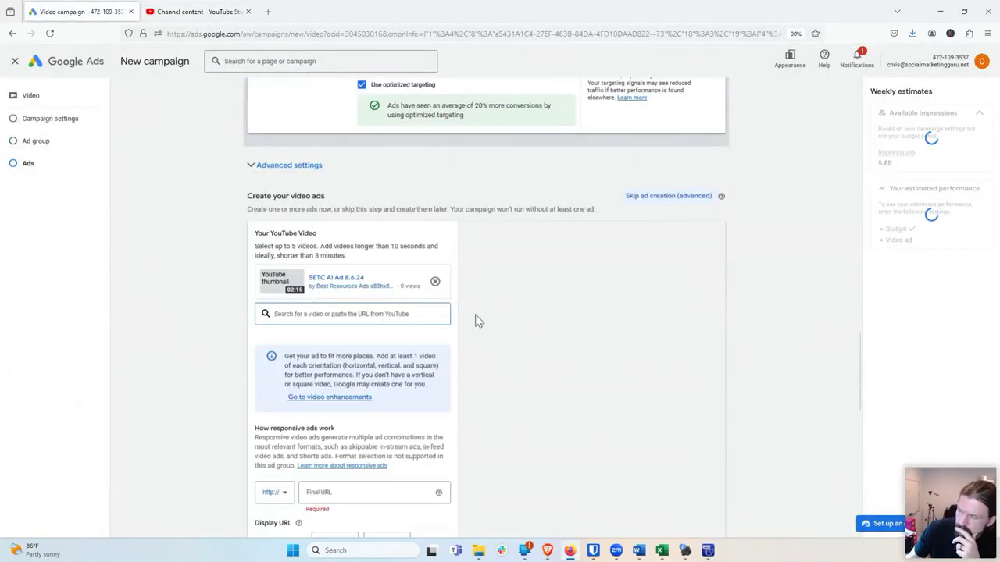
Step: Switch to the Gig Worker Solutions portal in Brave and copy the unique SETC landing page referral link
scroll(470, 301, down, 1)
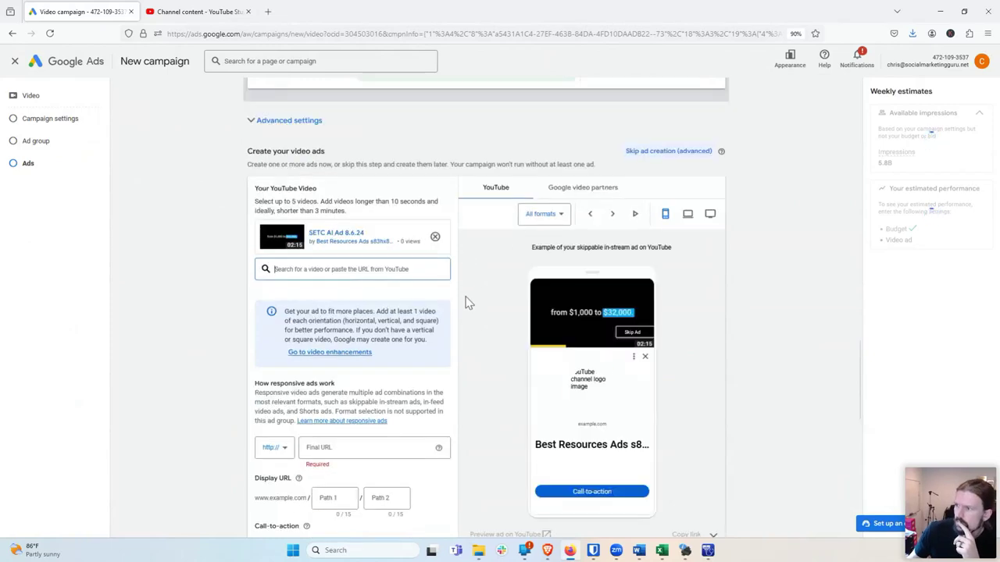
scroll(465, 302, down, 1)
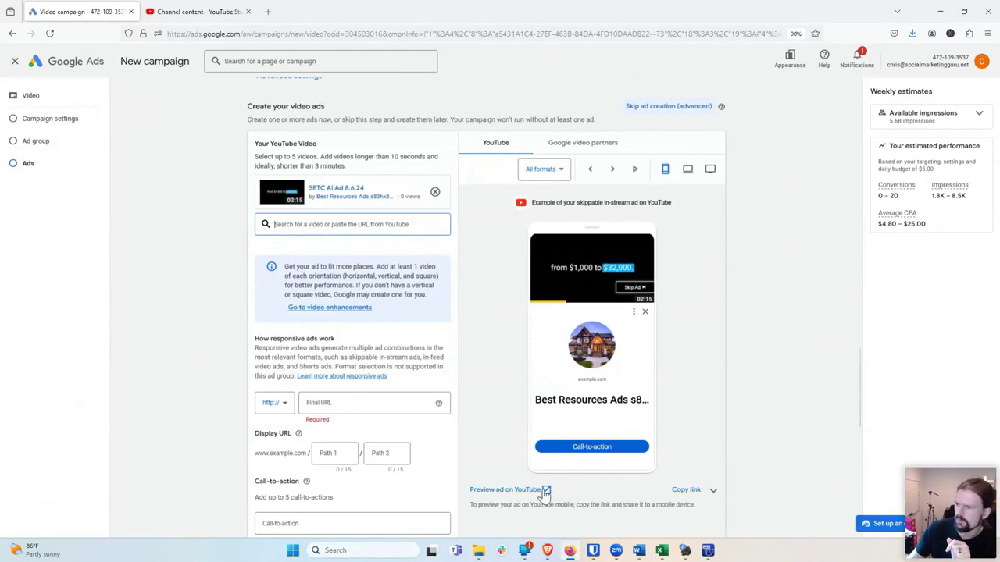
click(547, 551)
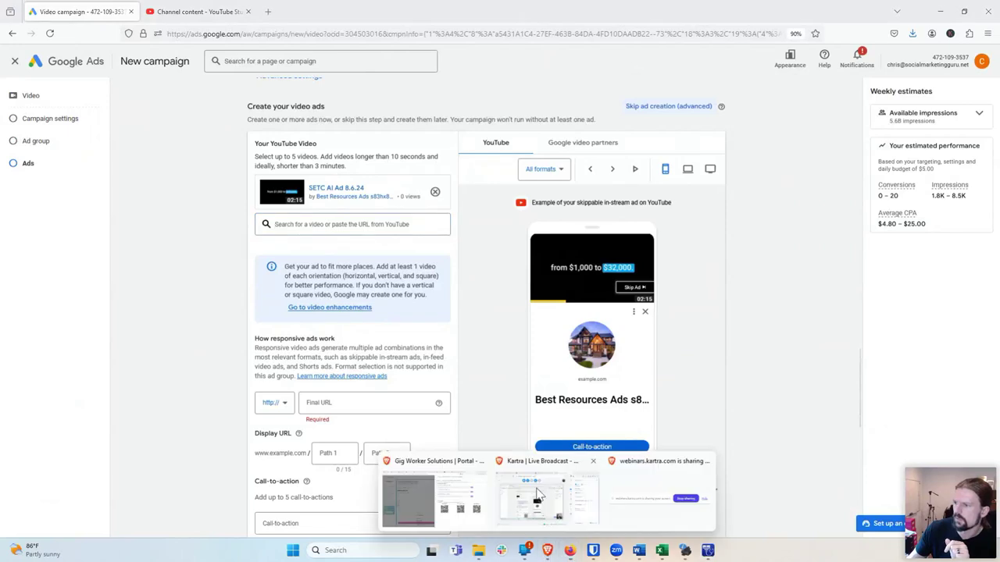
click(445, 497)
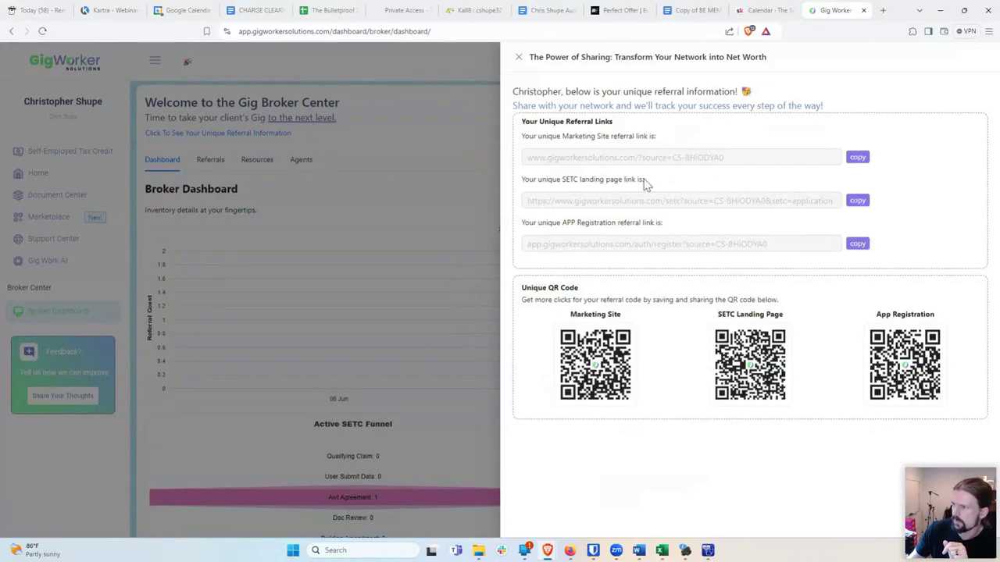
drag(523, 182, 665, 179)
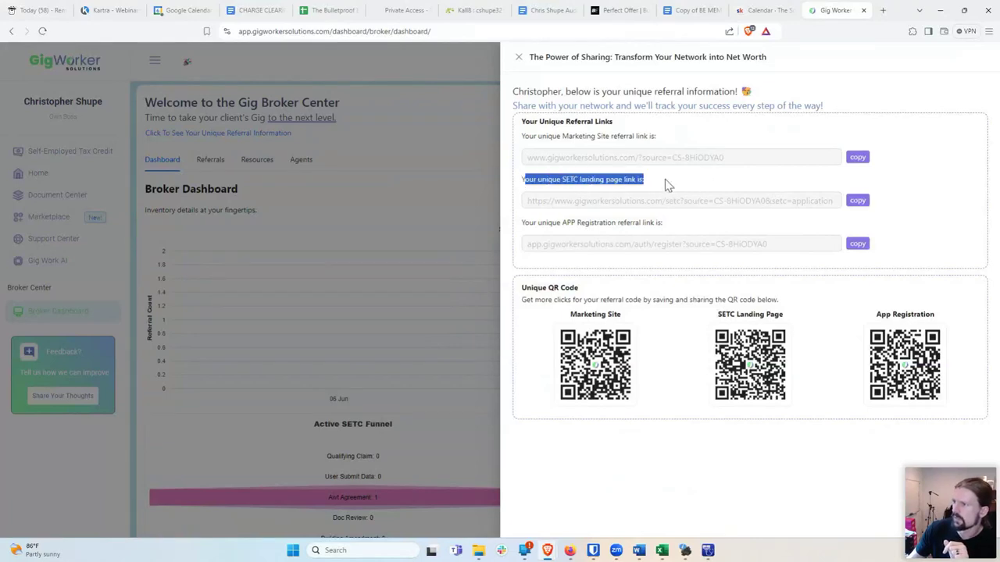
click(656, 192)
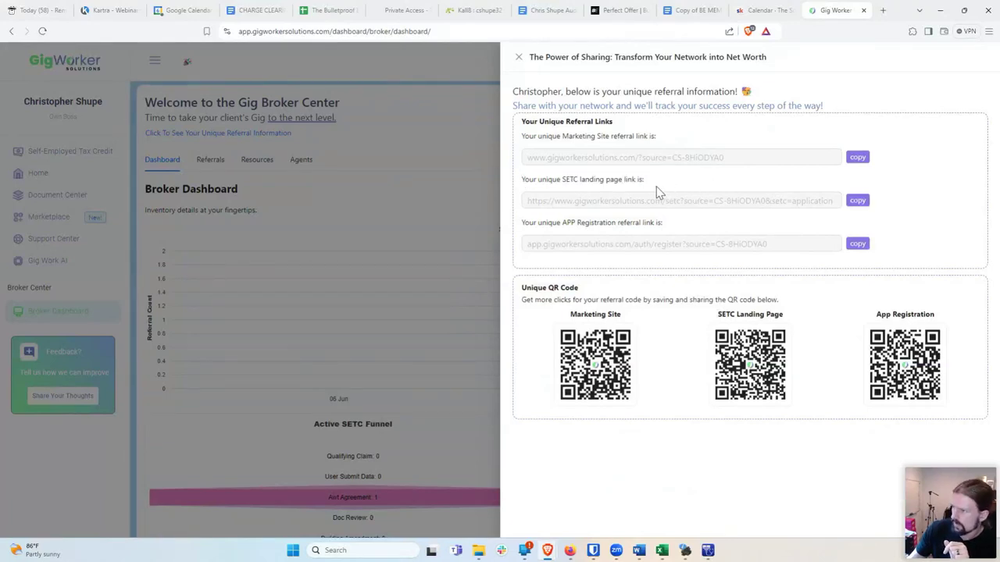
click(857, 201)
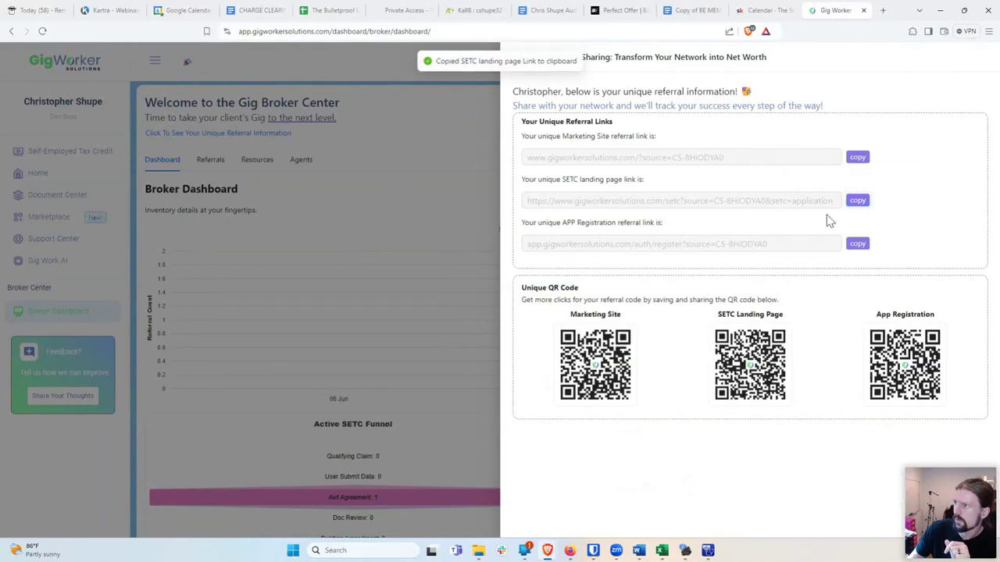
Step: Return to Google Ads, paste the SETC landing page link as the ad's final URL and check the full address
click(942, 11)
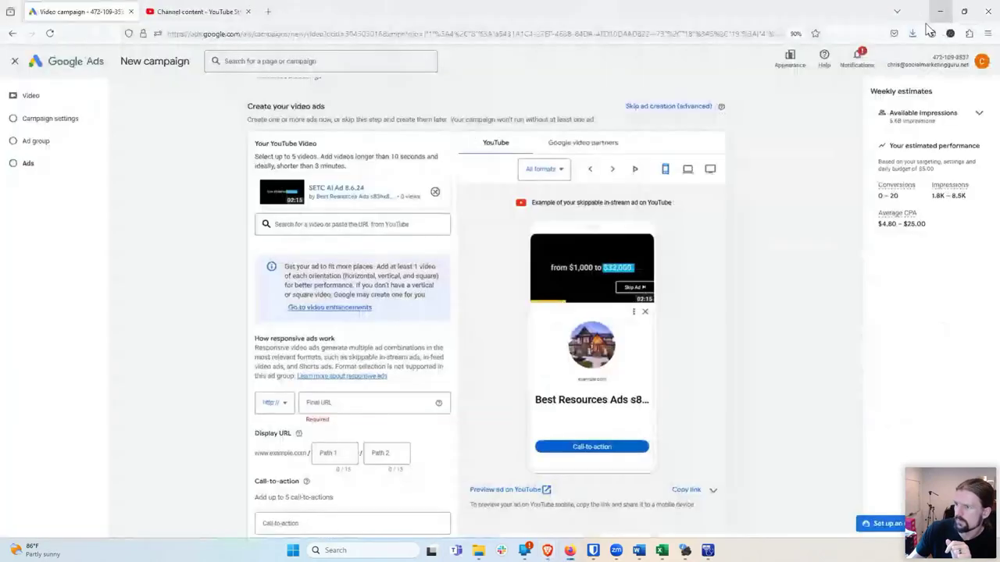
right_click(323, 403)
click(358, 309)
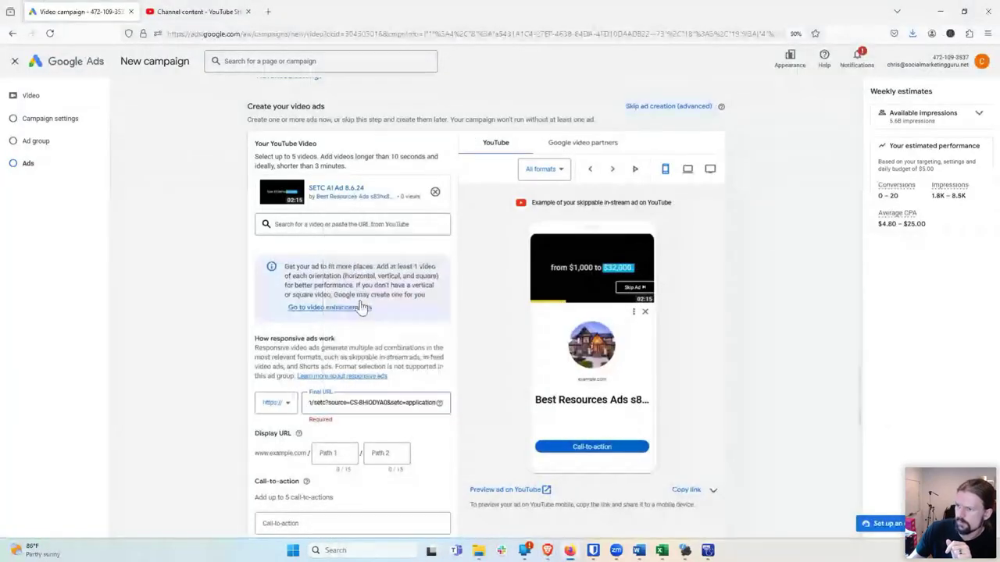
drag(364, 402, 277, 406)
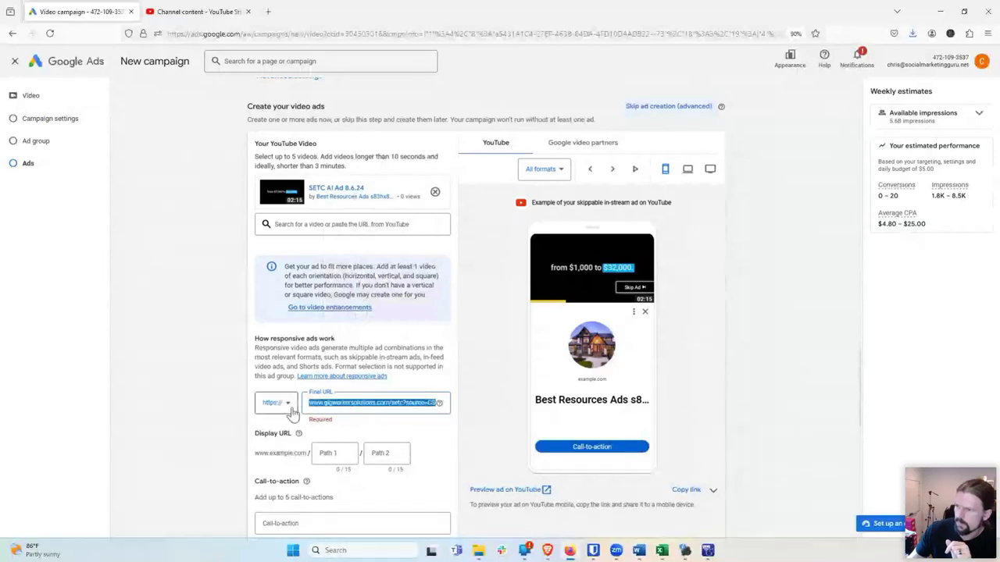
click(324, 402)
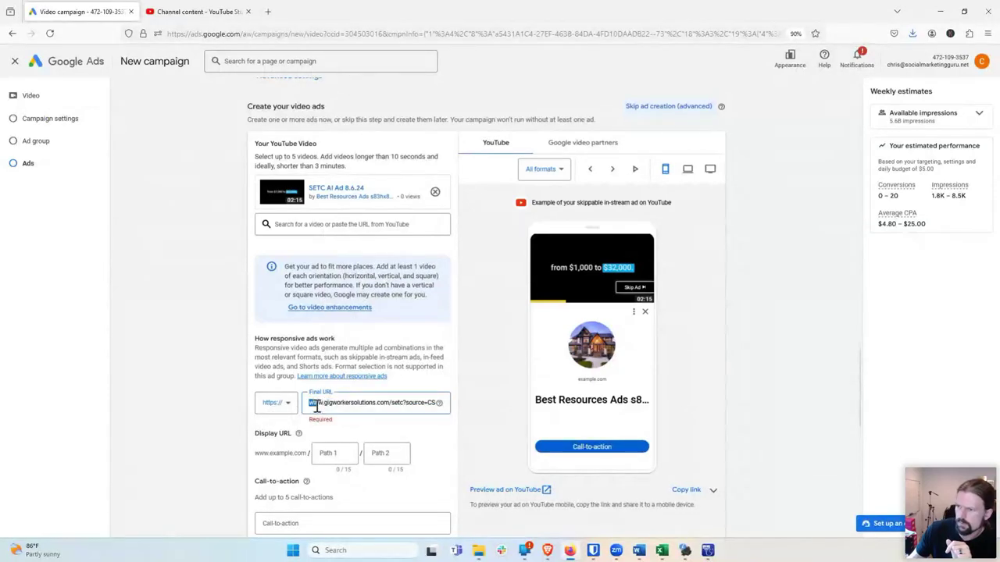
drag(333, 404, 475, 406)
click(397, 404)
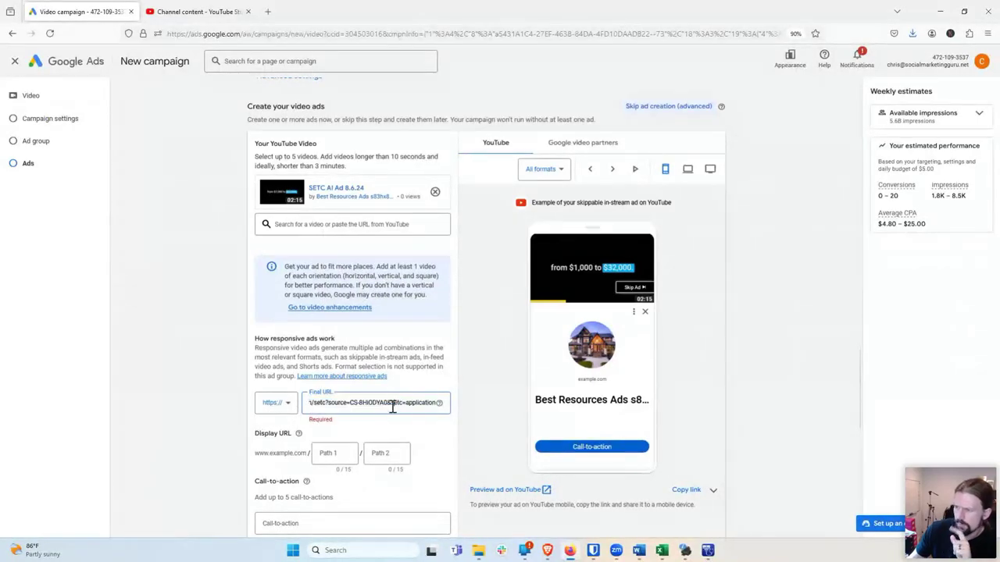
Step: Set the video ad's call-to-action to "Learn more"
scroll(334, 419, down, 1)
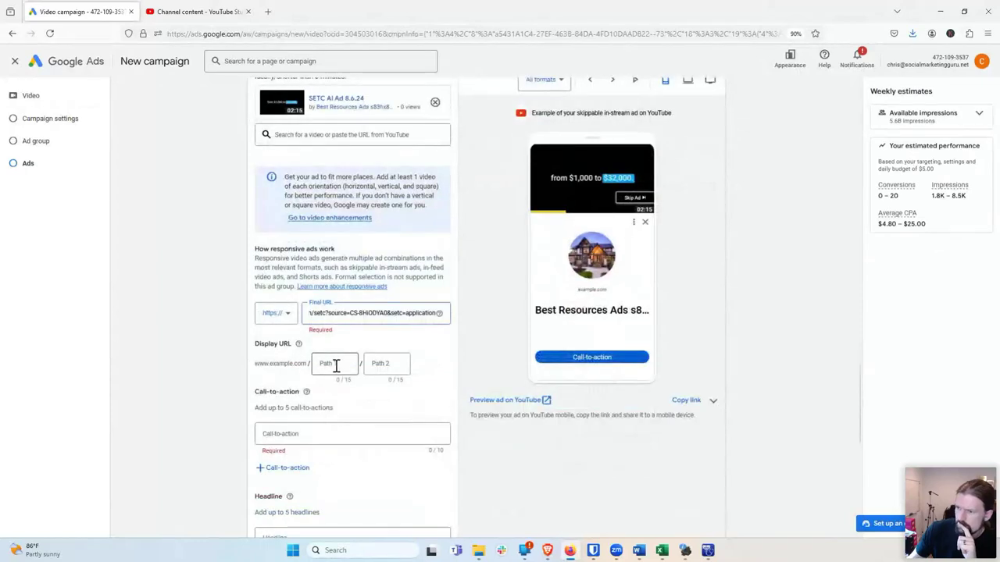
scroll(335, 399, down, 1)
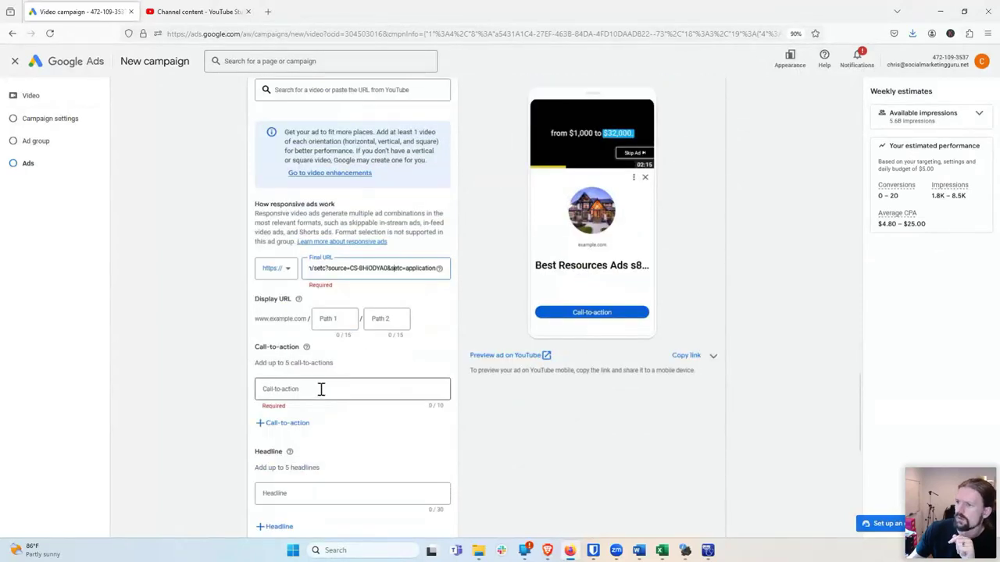
click(321, 389)
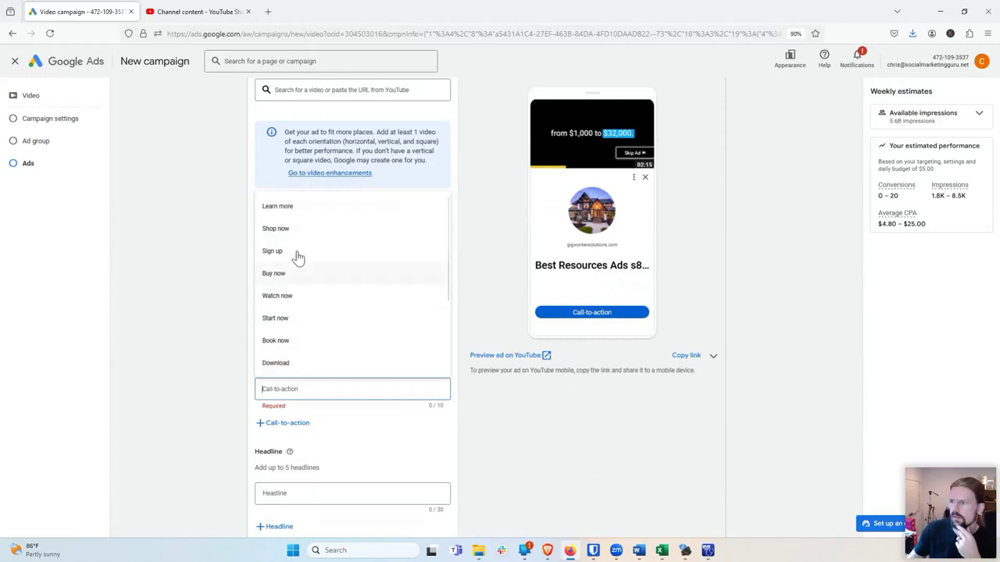
click(297, 212)
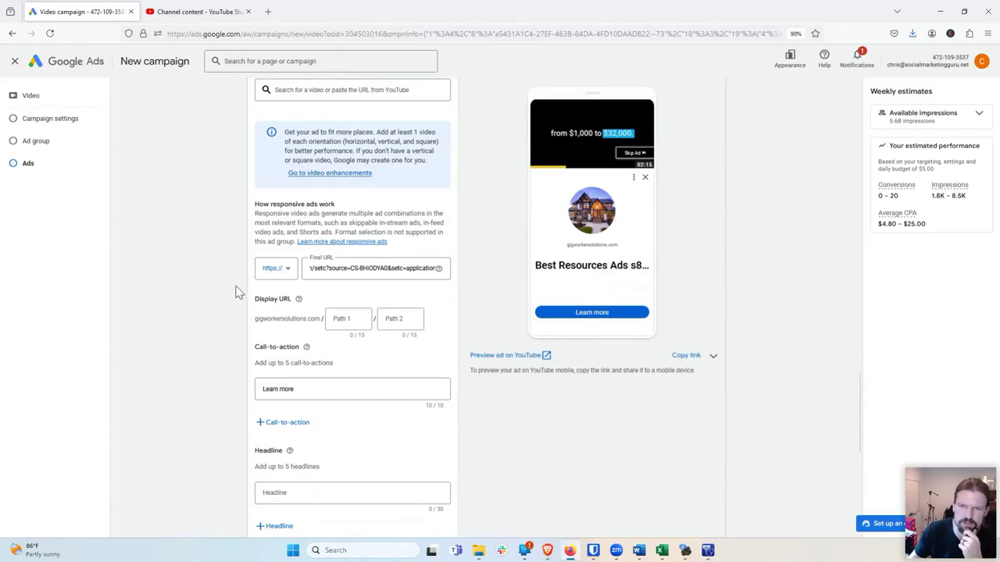
Step: Review the remaining ad text fields and preview the skippable in-stream ad as it appears on a computer
scroll(227, 297, down, 1)
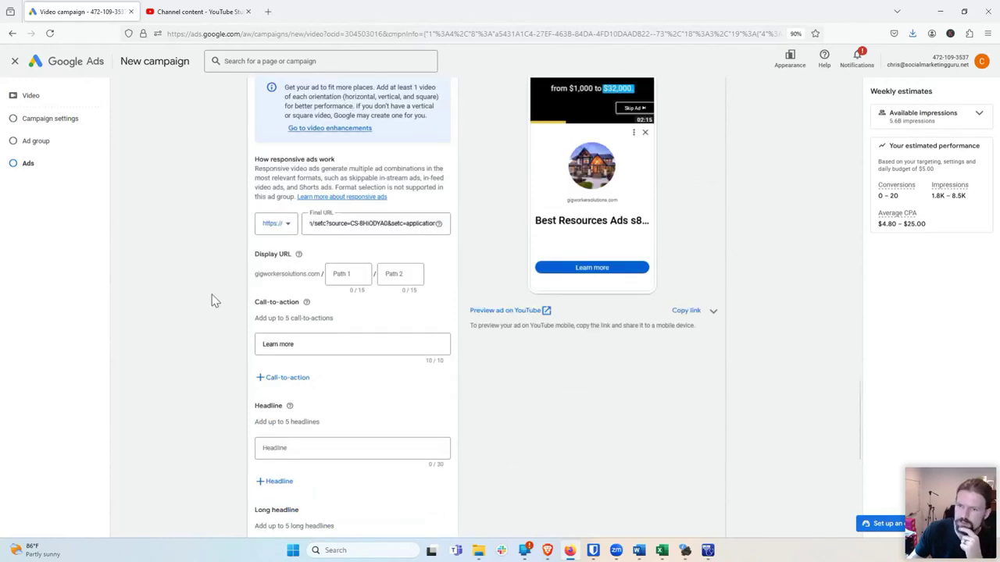
scroll(215, 301, down, 1)
scroll(215, 305, down, 1)
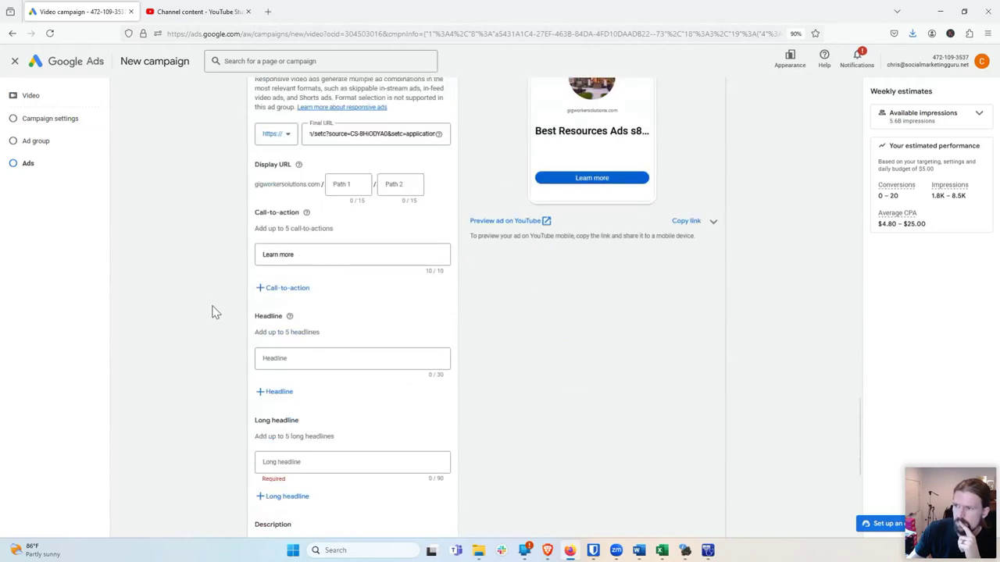
scroll(220, 327, up, 2)
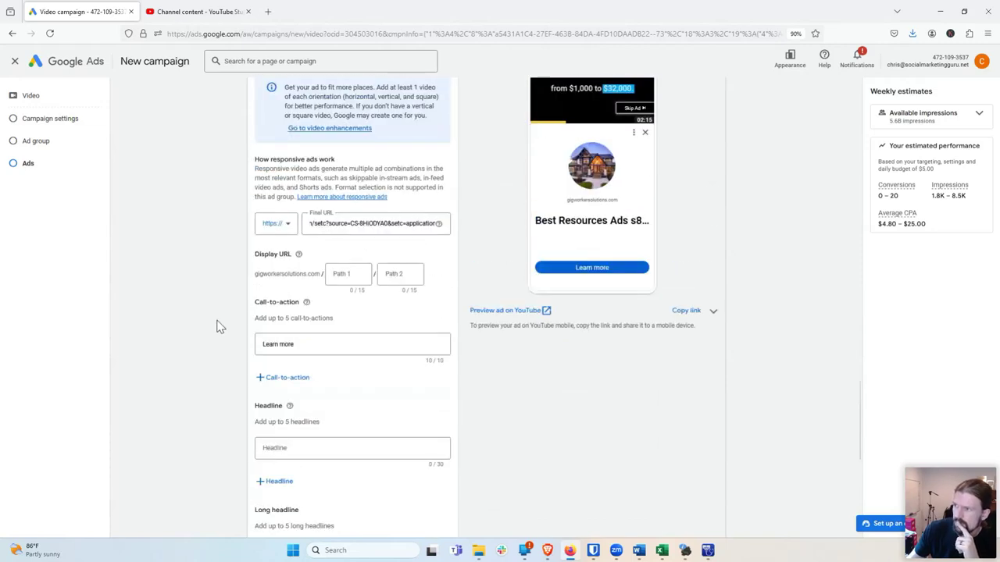
scroll(220, 327, up, 1)
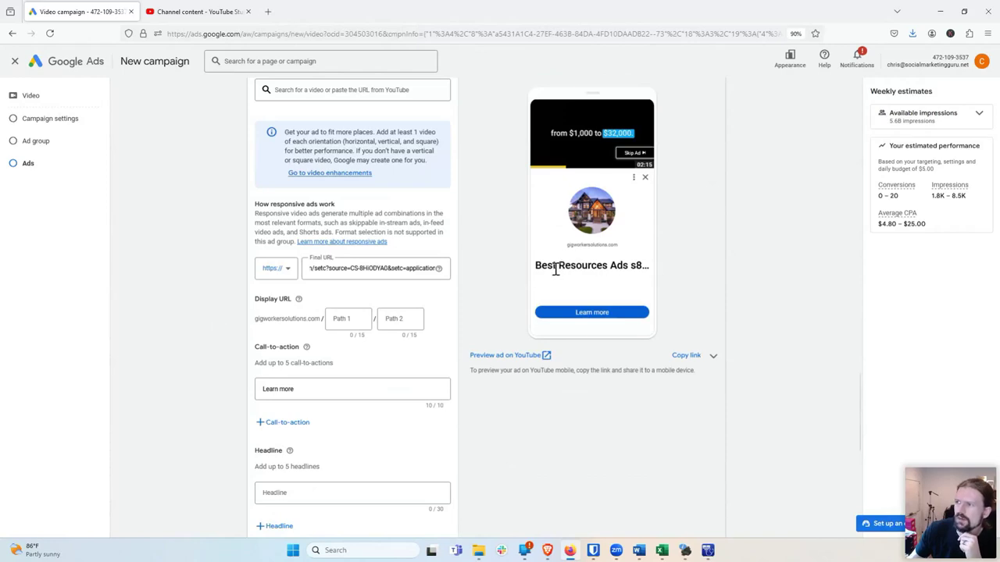
scroll(550, 250, up, 3)
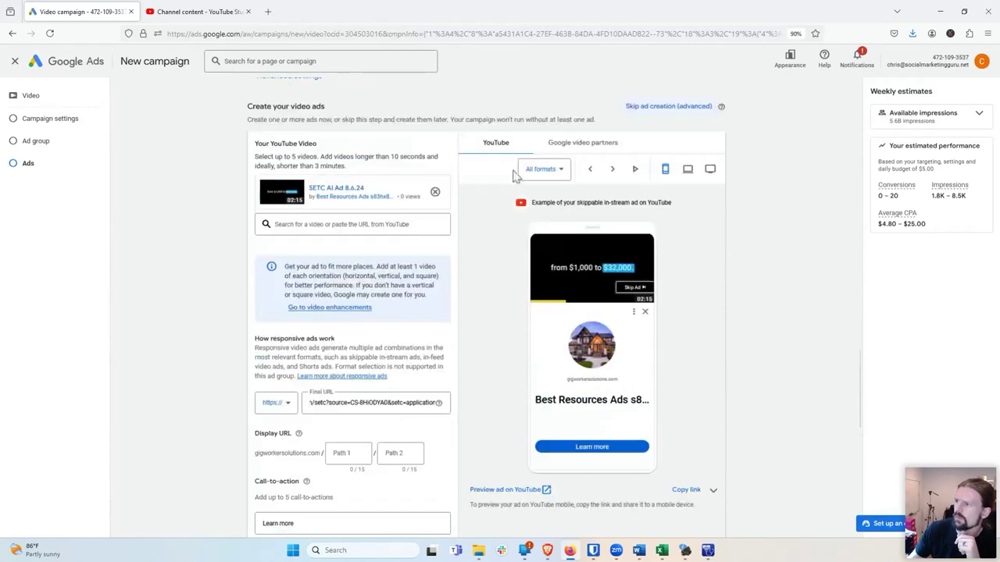
click(687, 171)
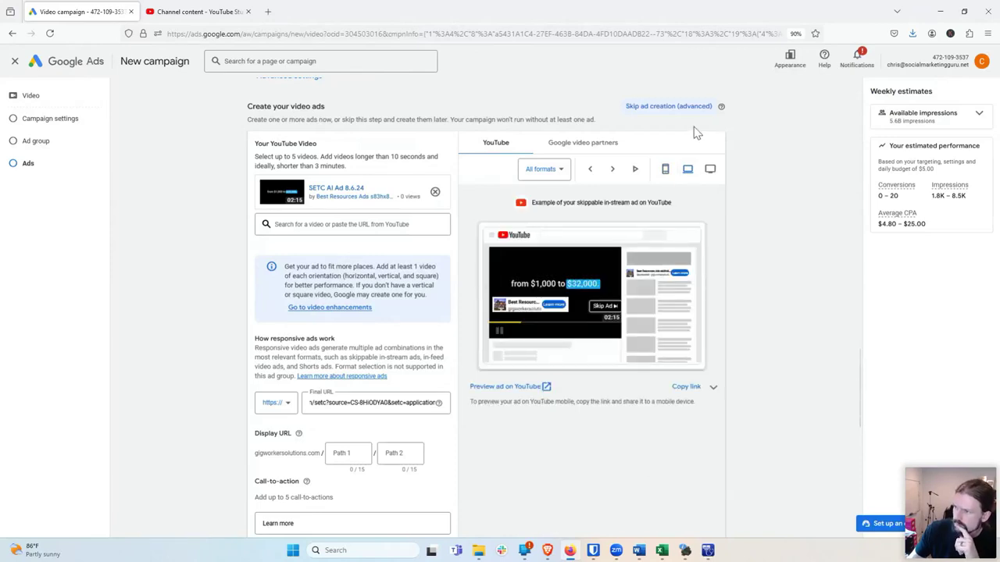
Step: Set the ad's first headline to the suggested text "Self-Employed Tax Credit"
scroll(262, 277, down, 2)
click(320, 490)
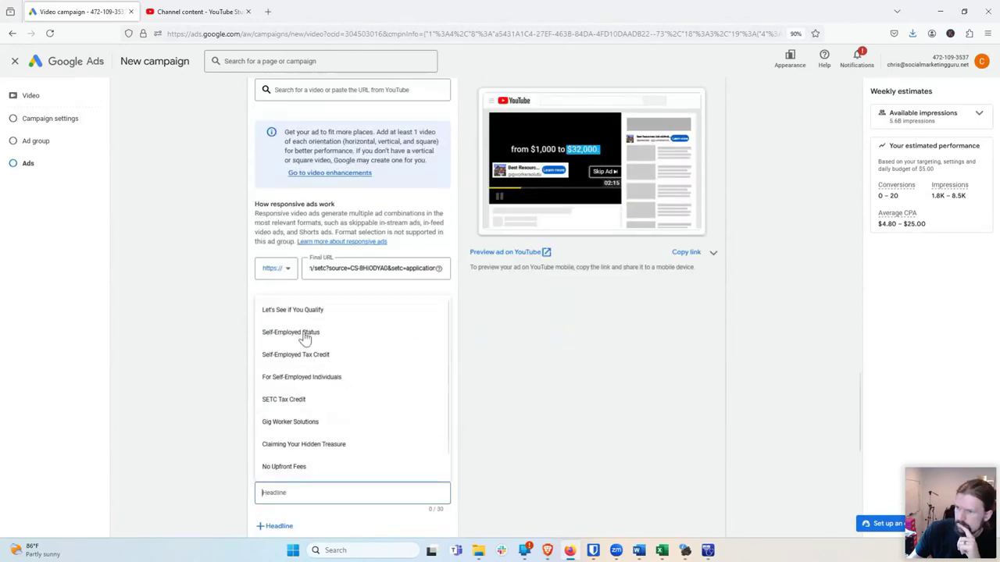
scroll(312, 424, up, 1)
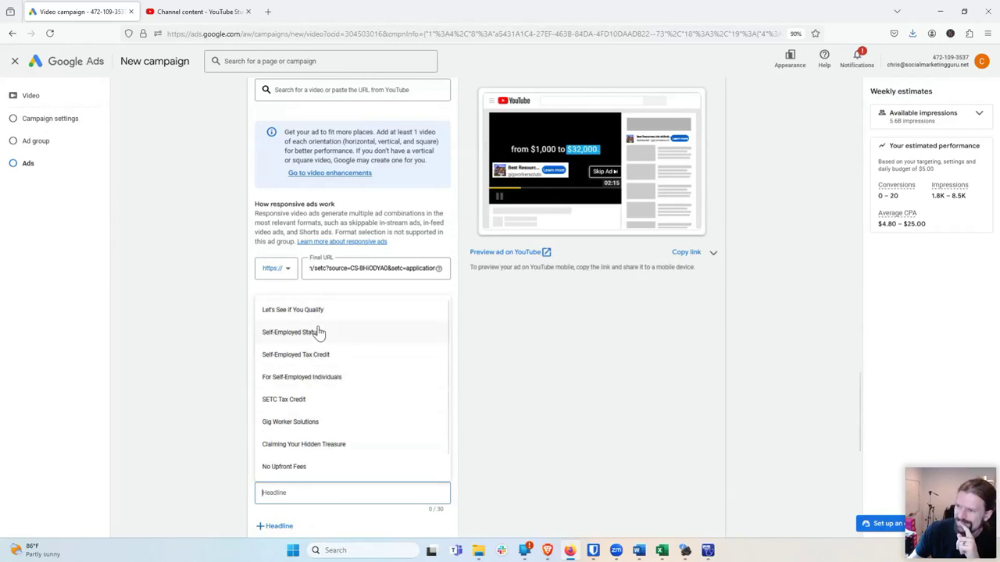
click(324, 354)
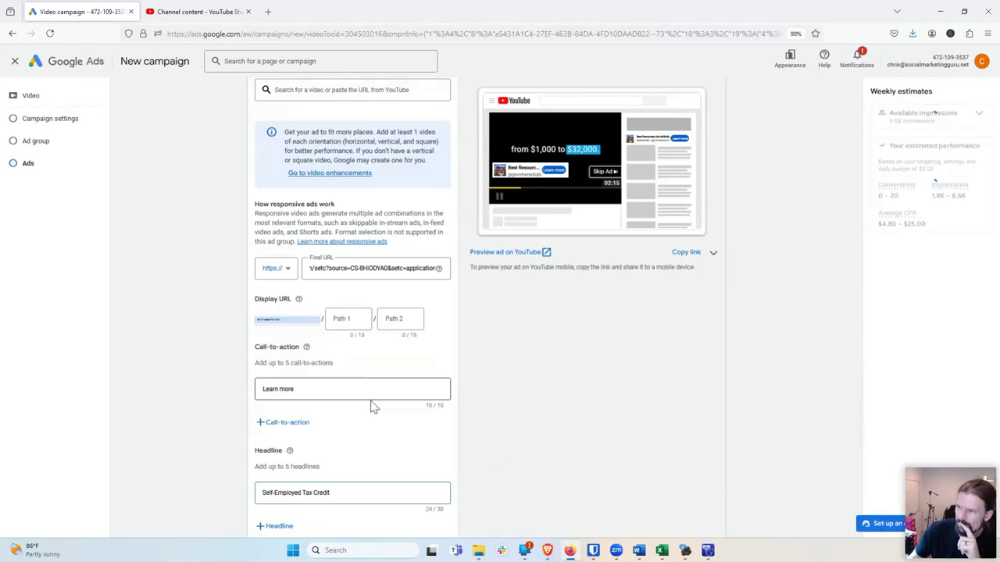
Step: Set the ad's long headline to "If you were self-employed in 2020 or 2021, you might qualify for free money from the IRS"
scroll(212, 387, down, 1)
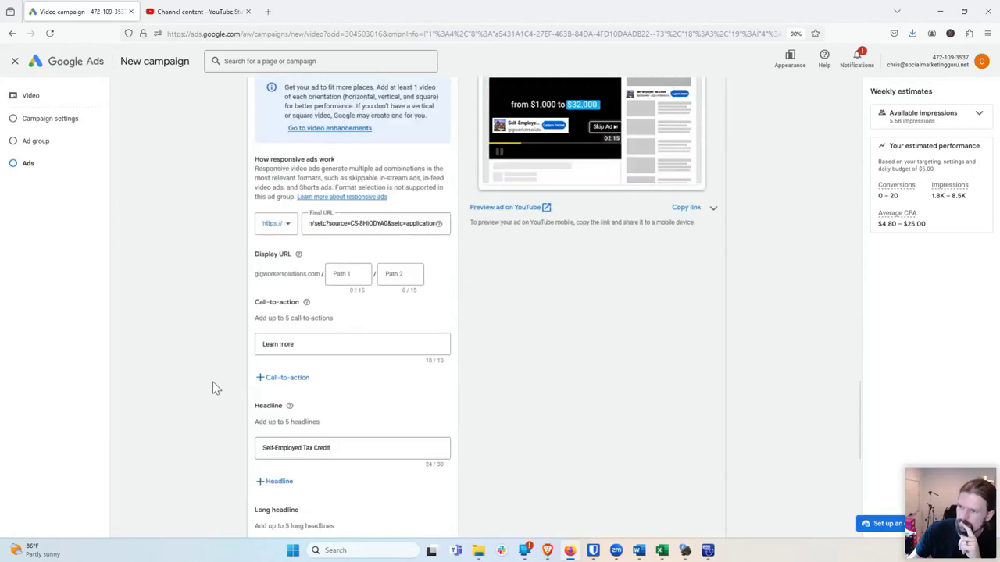
scroll(216, 388, up, 1)
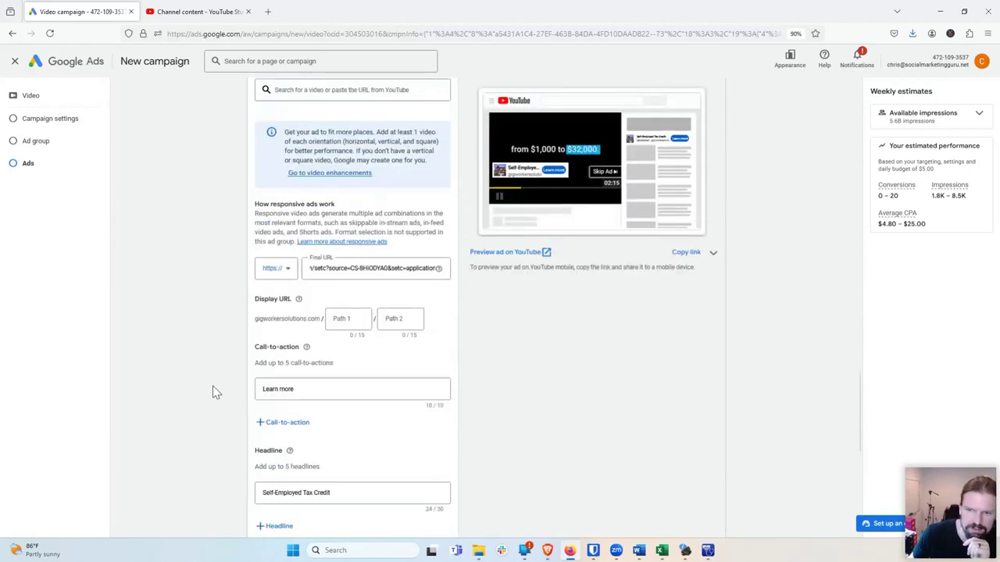
scroll(198, 382, up, 1)
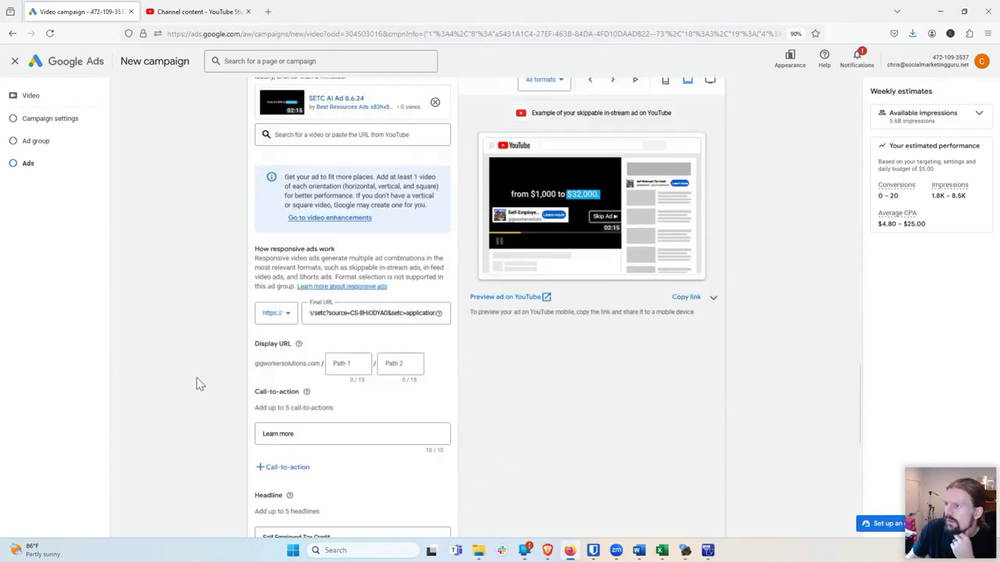
scroll(200, 383, down, 1)
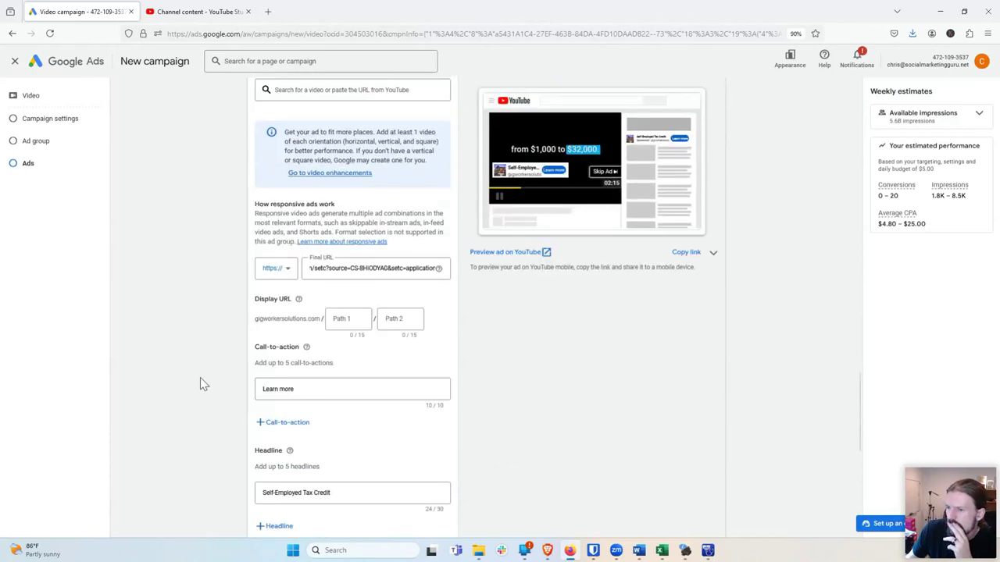
scroll(200, 382, down, 1)
scroll(200, 383, down, 2)
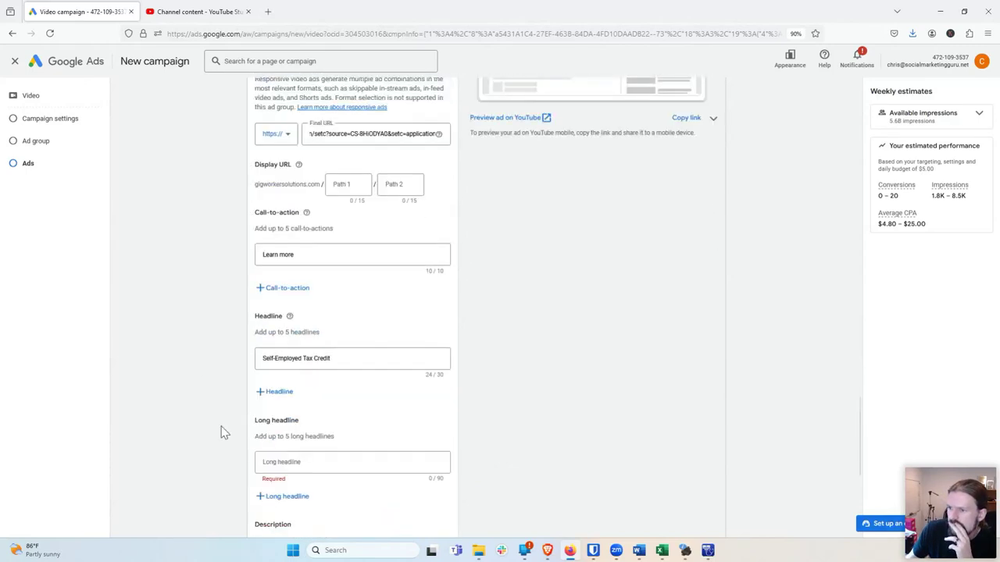
click(304, 463)
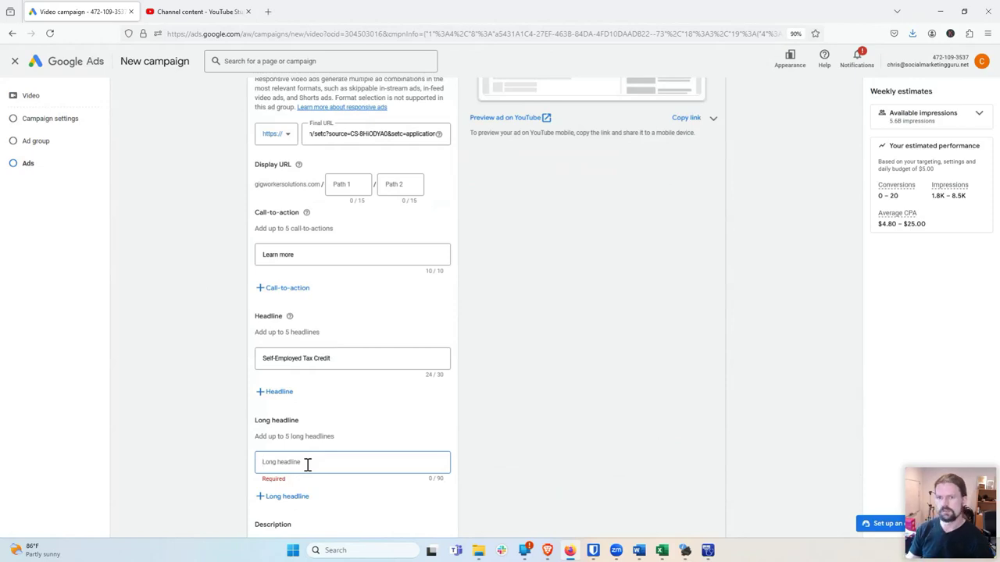
text(If you )
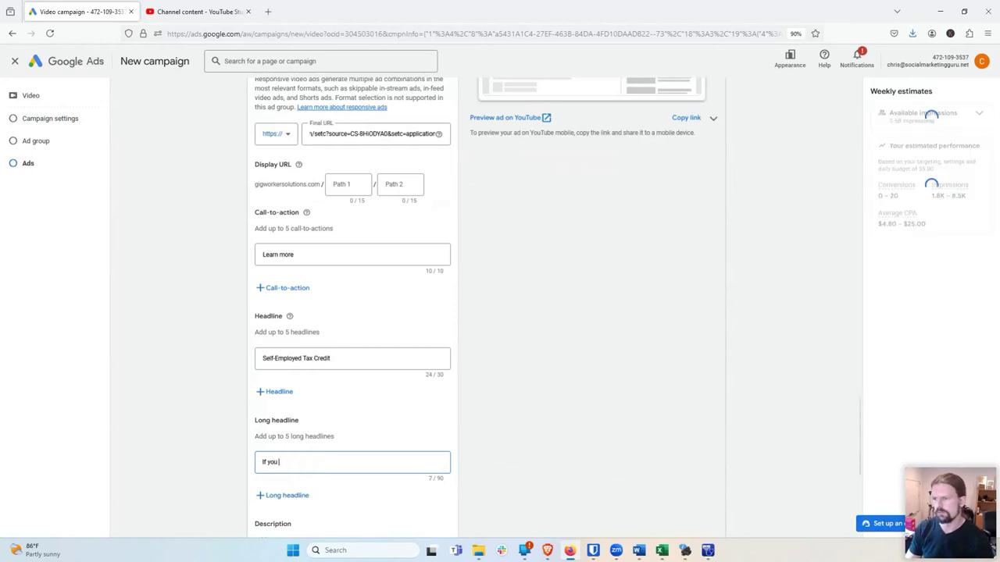
text(were self-e)
text(empl)
text(oyed in 2020 )
text(or 2021, )
text(you )
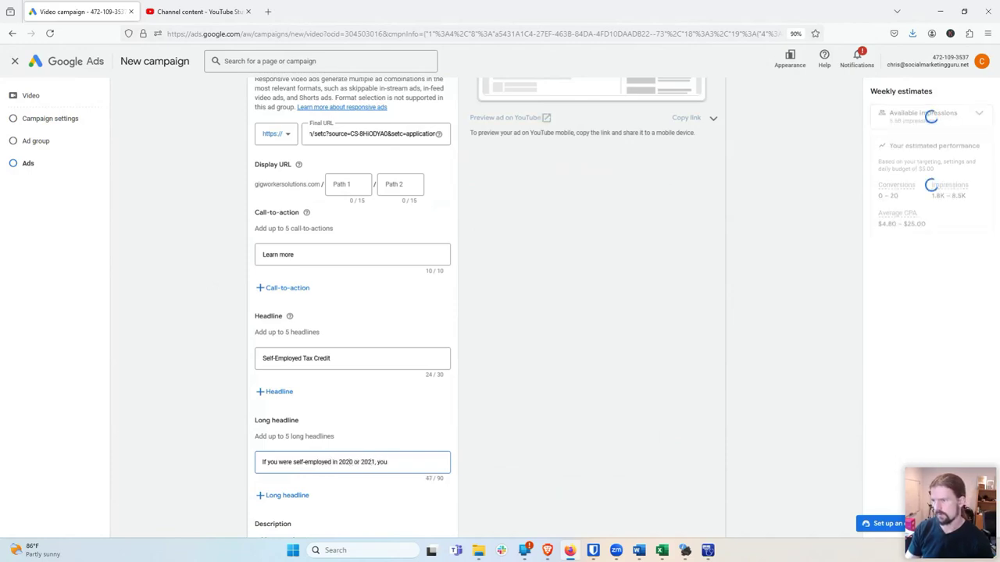
text(might quali)
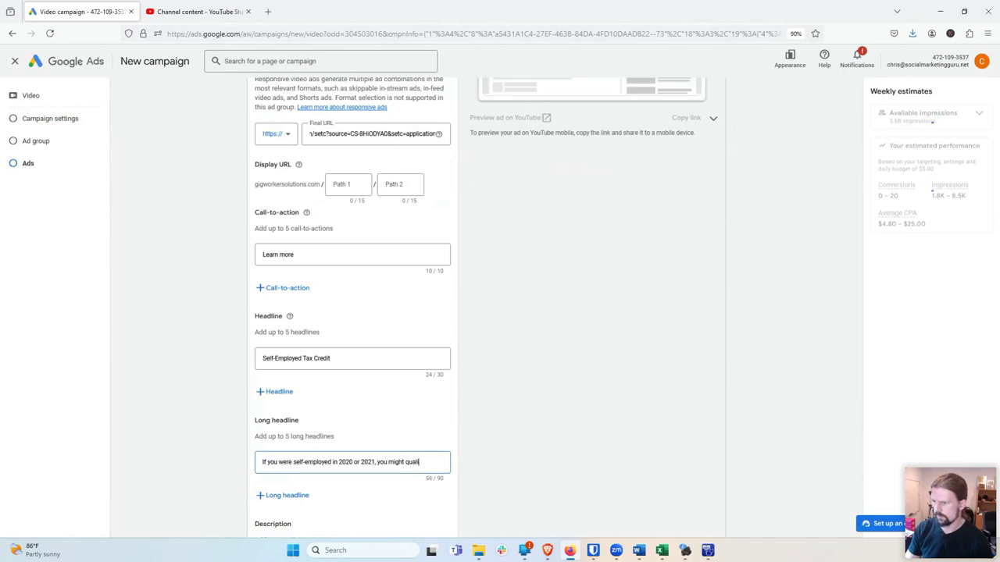
text(fy for free)
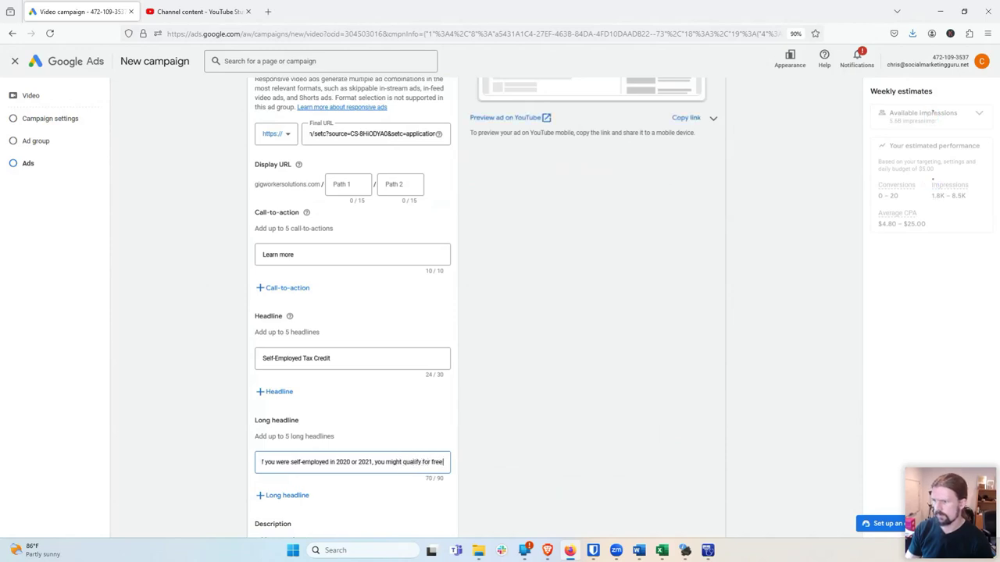
text( money from the IRS)
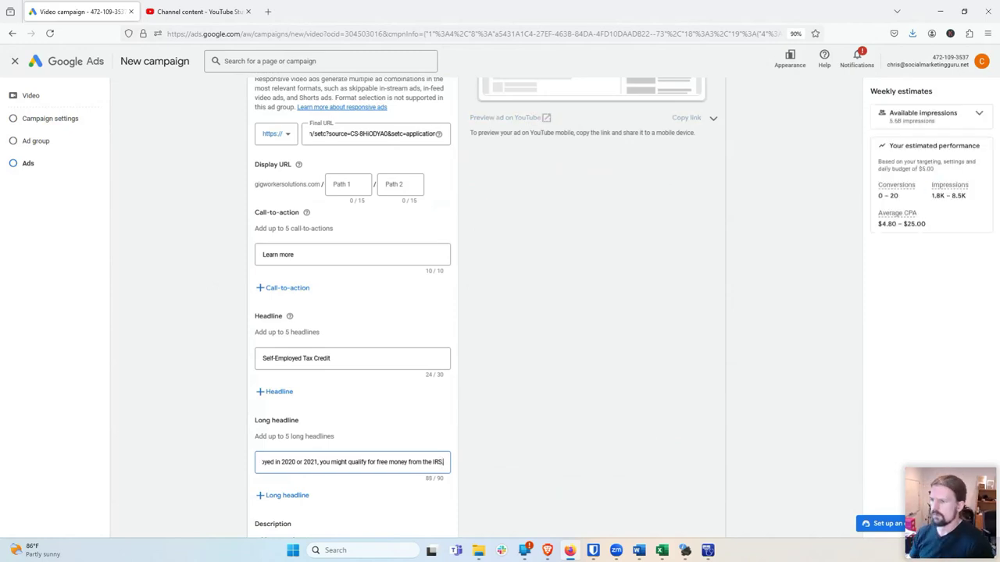
Step: Preview the skippable in-stream ad as it appears on a phone, a computer and a TV screen
scroll(254, 367, down, 2)
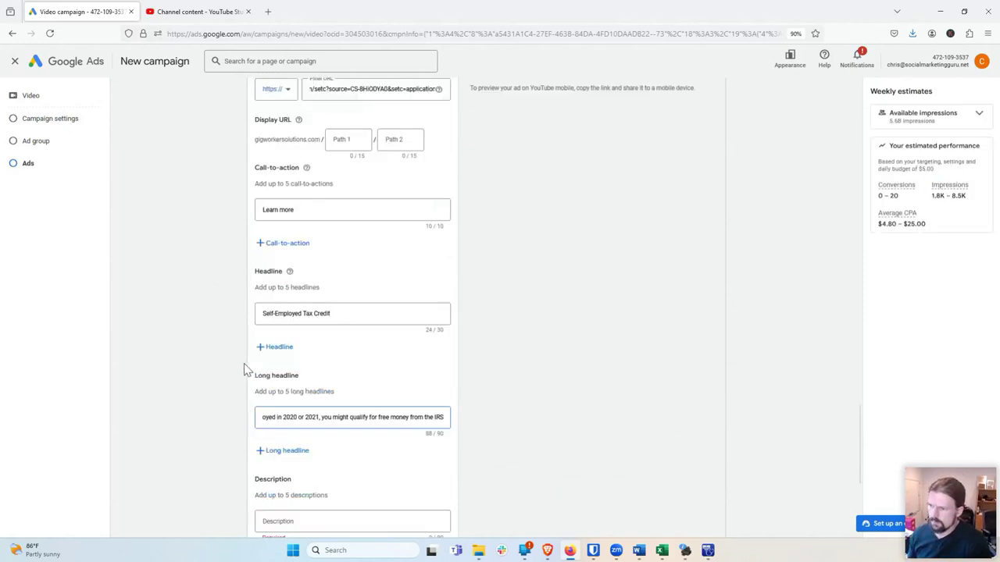
scroll(195, 352, up, 5)
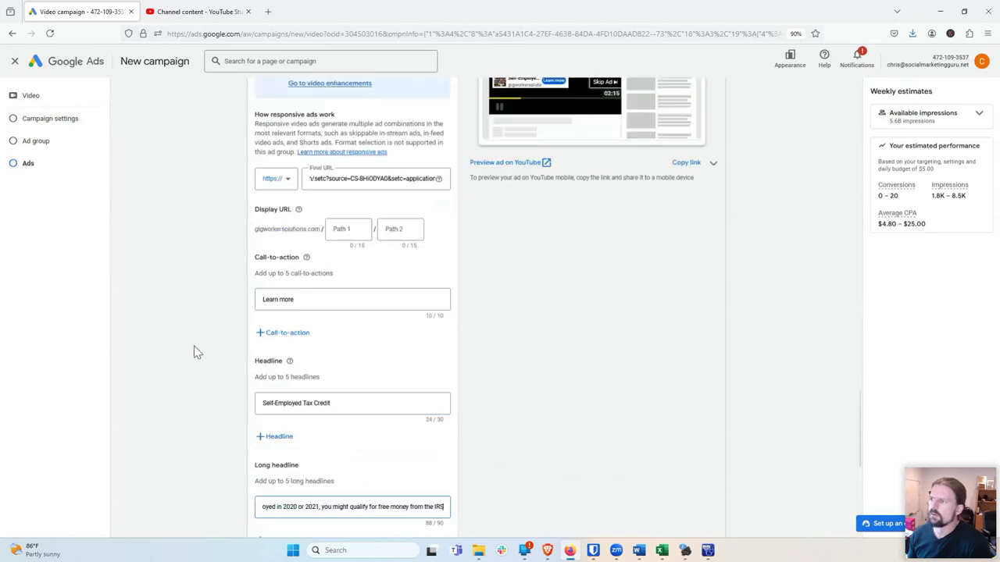
scroll(586, 350, up, 3)
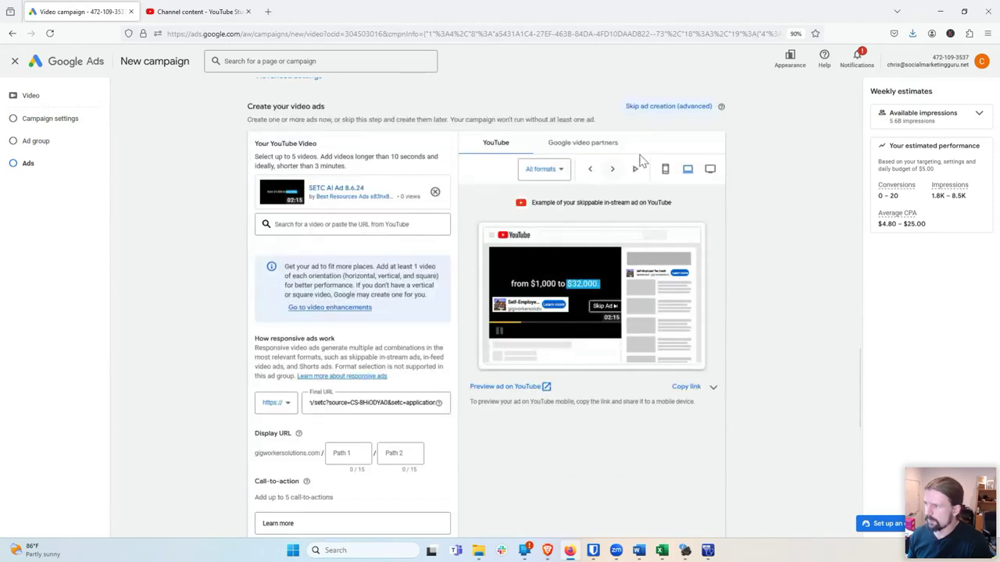
click(664, 170)
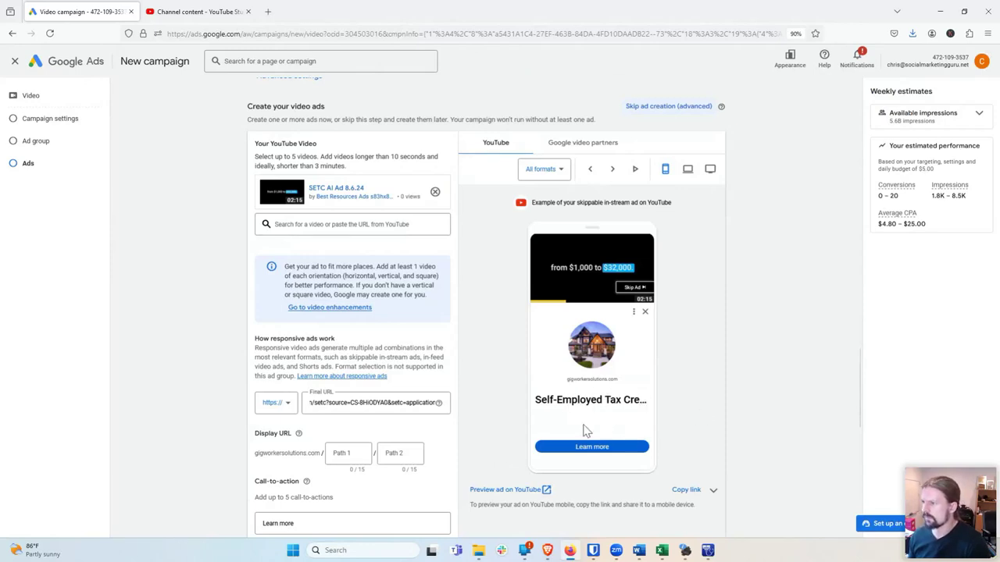
click(688, 171)
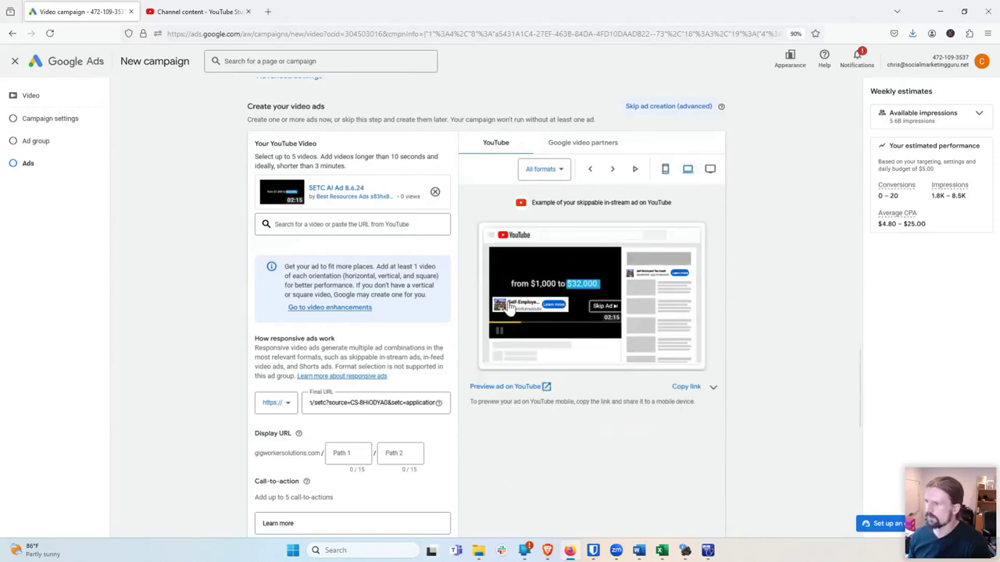
click(710, 170)
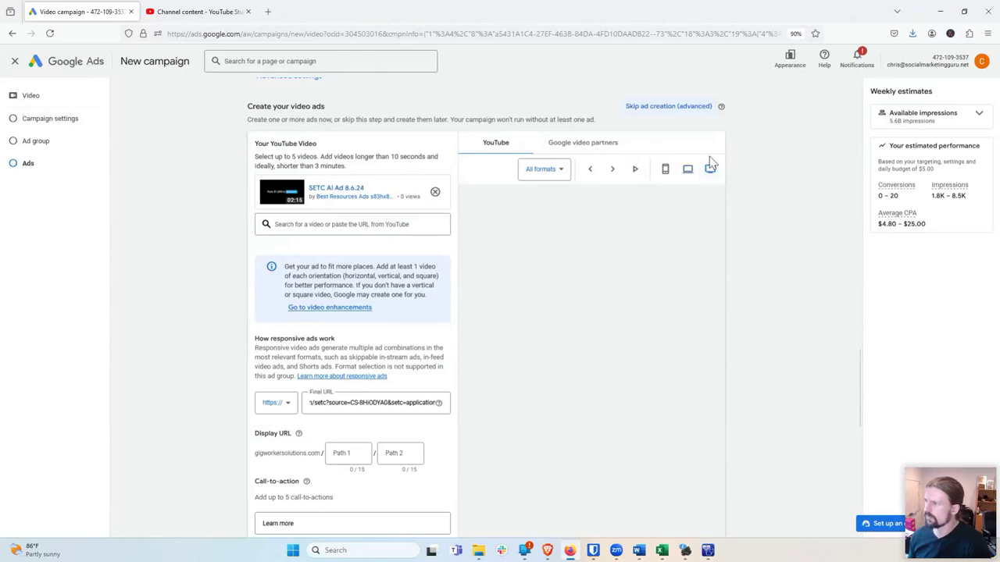
click(687, 170)
click(708, 172)
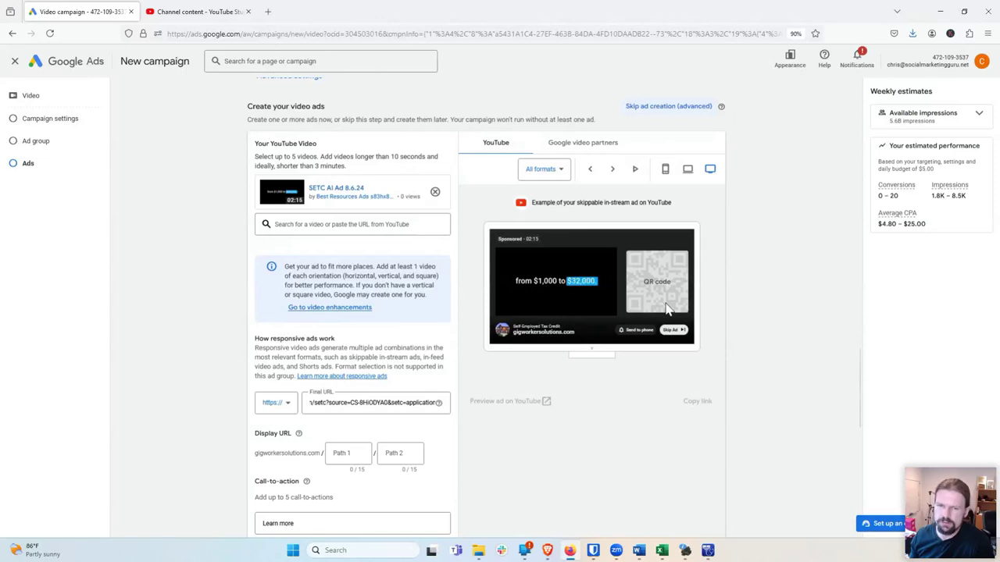
click(665, 169)
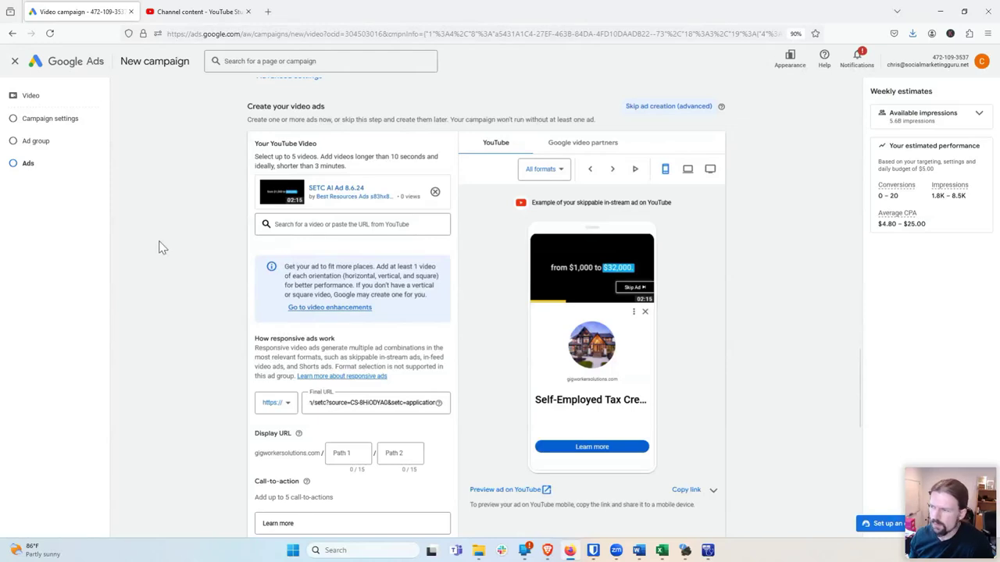
Step: Set the ad's description to the suggested text "Unlock up to $32,220 with the Self-Employed Tax Credit"
scroll(147, 248, down, 5)
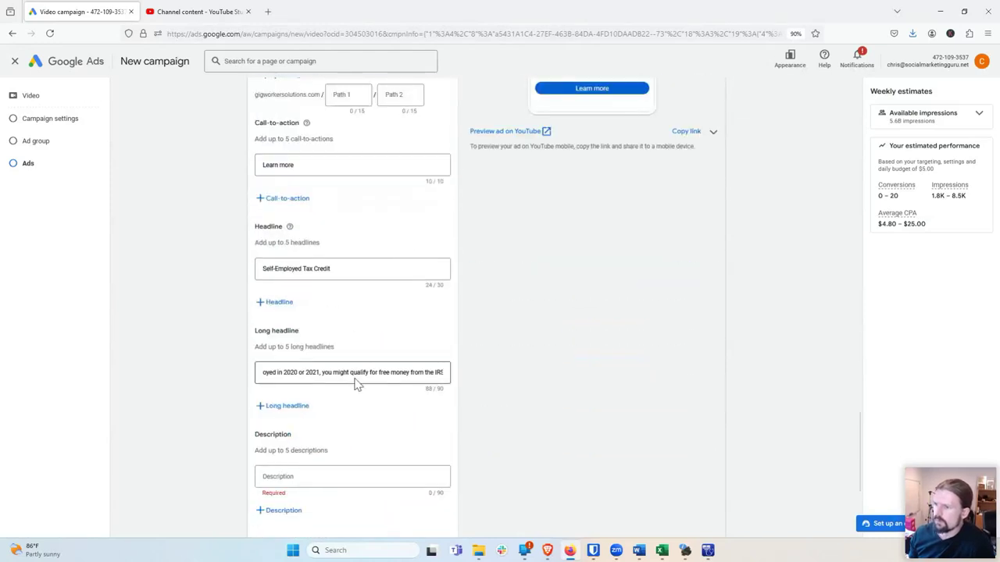
drag(339, 373, 486, 379)
click(411, 373)
click(334, 474)
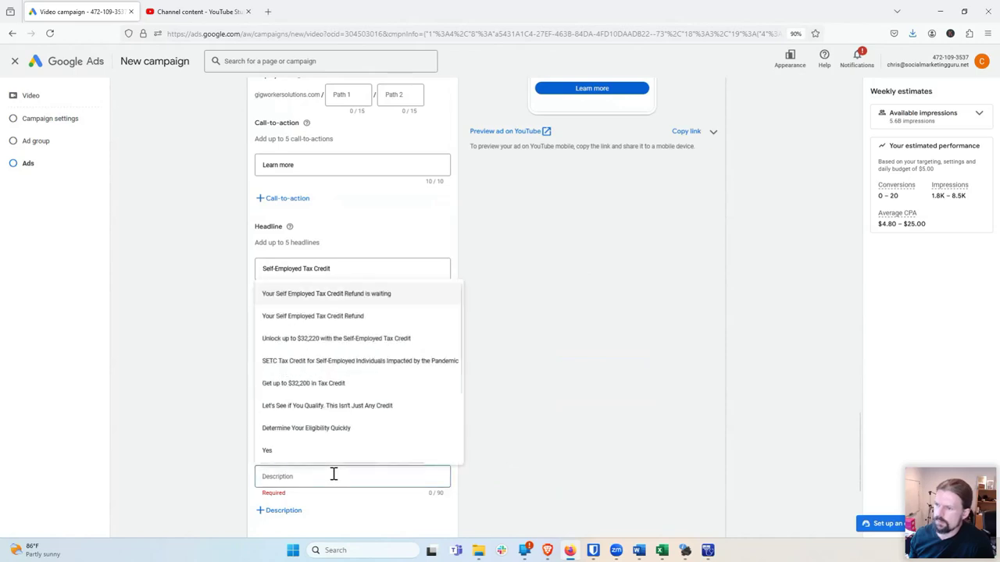
click(343, 338)
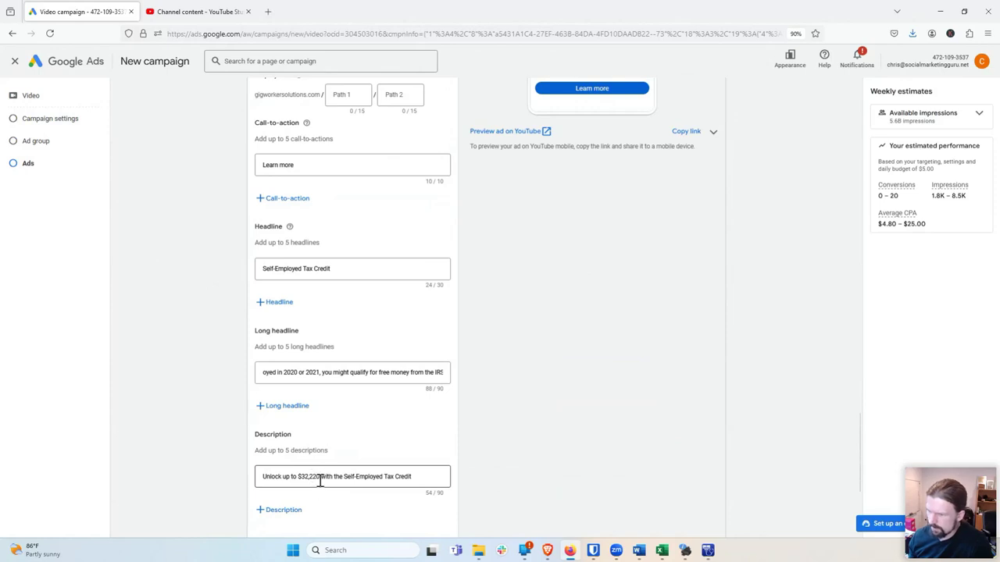
Step: Preview the ad on a computer, comparing the skippable in-stream format with the in-feed YouTube search format
scroll(350, 478, down, 1)
scroll(350, 484, up, 1)
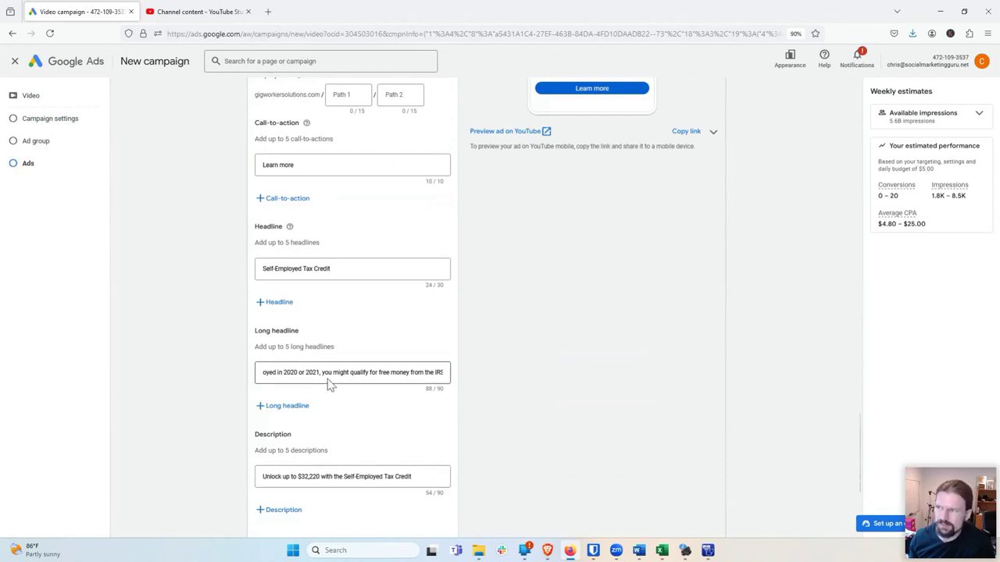
scroll(328, 389, down, 1)
scroll(326, 386, up, 2)
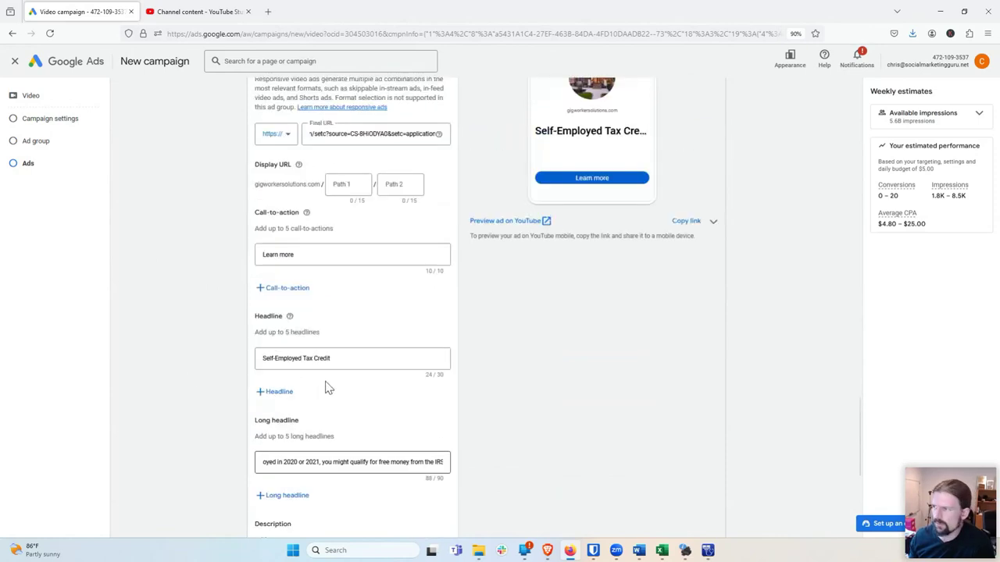
scroll(326, 386, up, 2)
scroll(665, 232, up, 2)
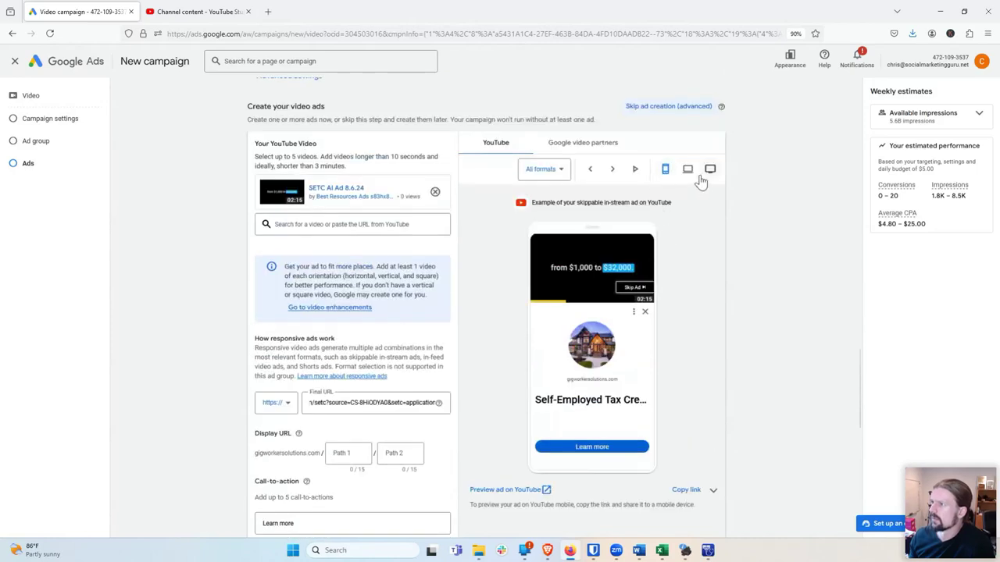
click(687, 168)
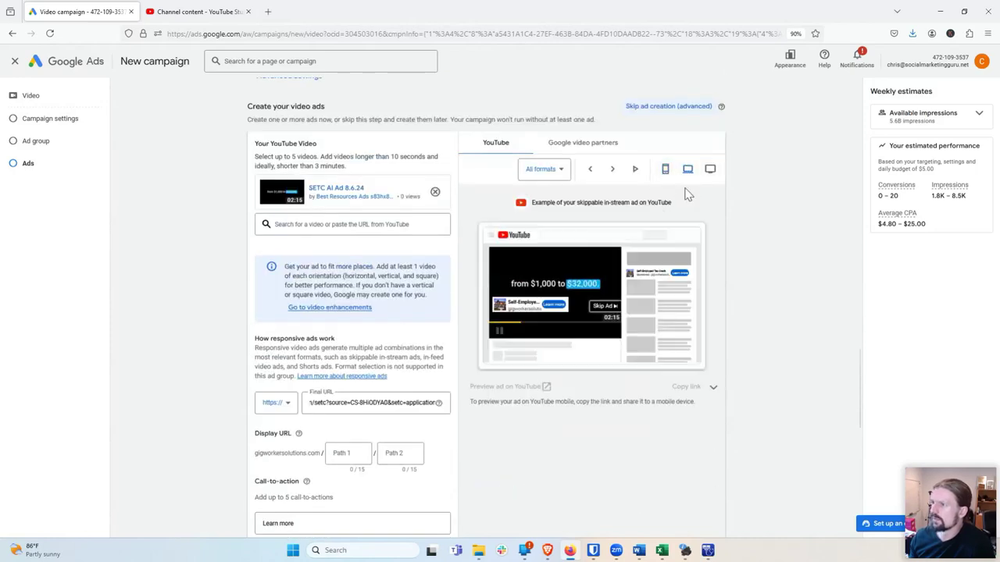
click(612, 172)
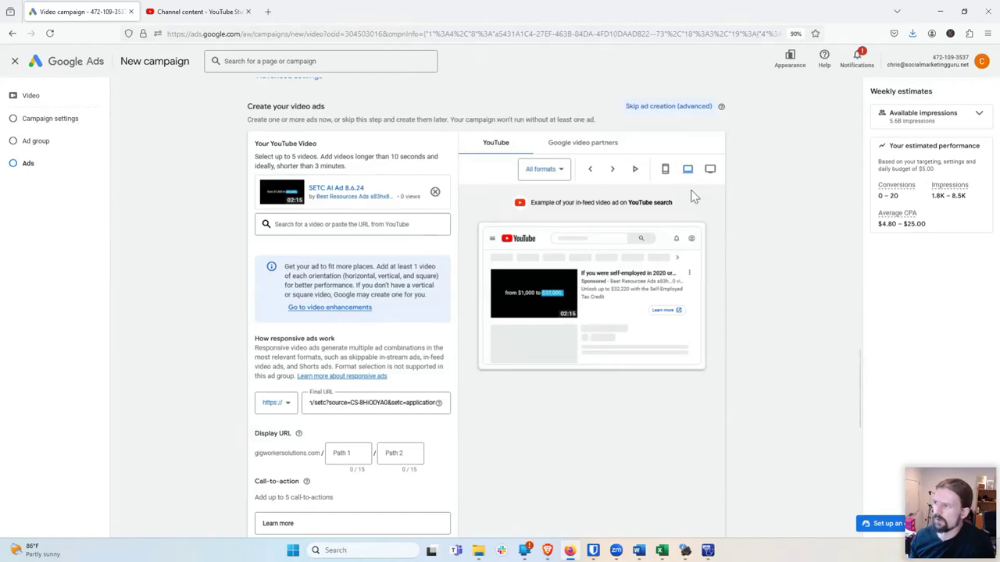
click(591, 171)
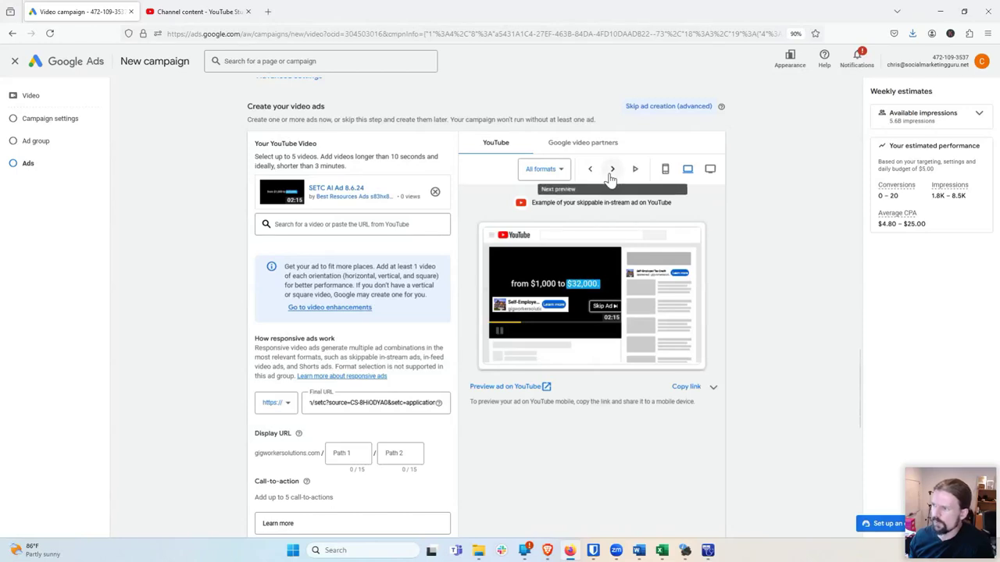
click(612, 169)
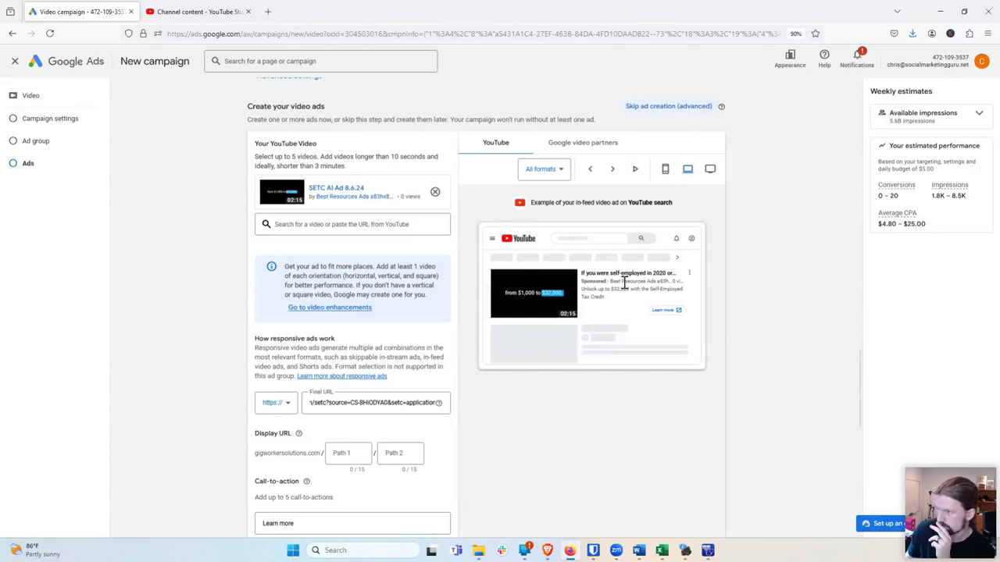
Step: Replace the ad's long headline with "Free money from the IRS for self-employed or 1099 gig workers"
scroll(638, 305, down, 3)
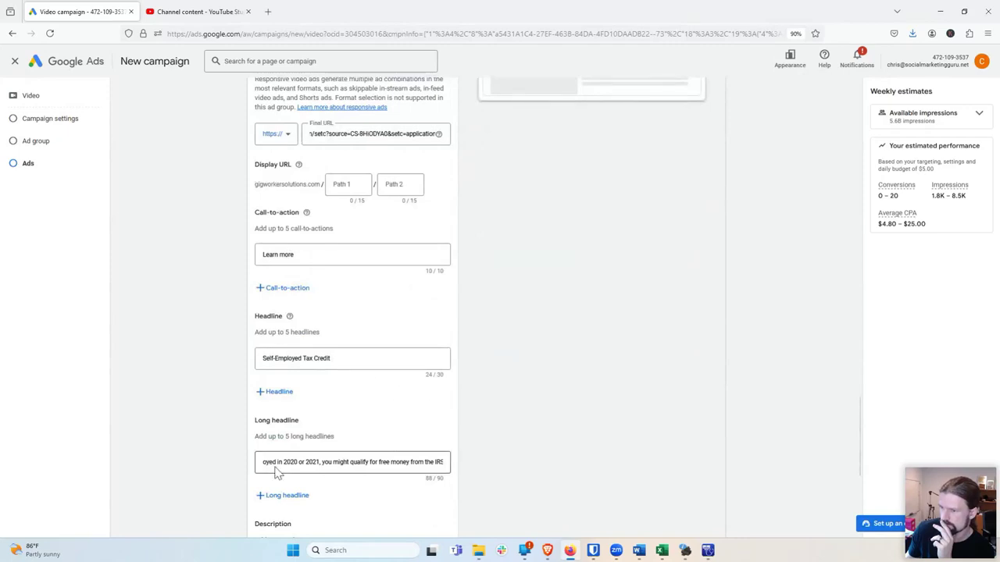
drag(263, 464, 489, 464)
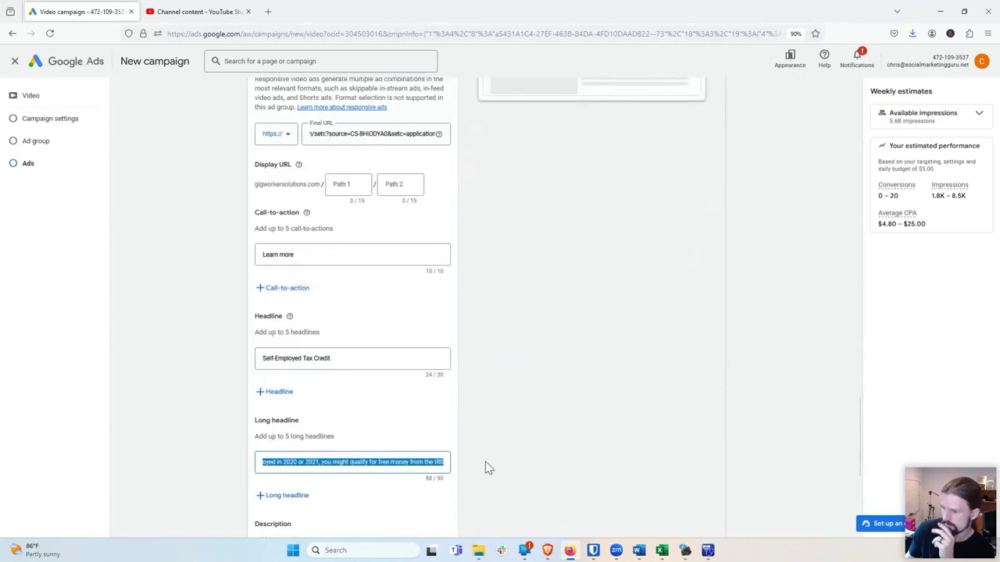
text(If you were self-empl)
key(BackSpace)
key(BackSpace)
key(BackSpace)
key(BackSpace)
key(BackSpace)
key(BackSpace)
key(BackSpace)
key(BackSpace)
key(BackSpace)
key(BackSpace)
key(BackSpace)
key(BackSpace)
key(BackSpace)
key(BackSpace)
key(BackSpace)
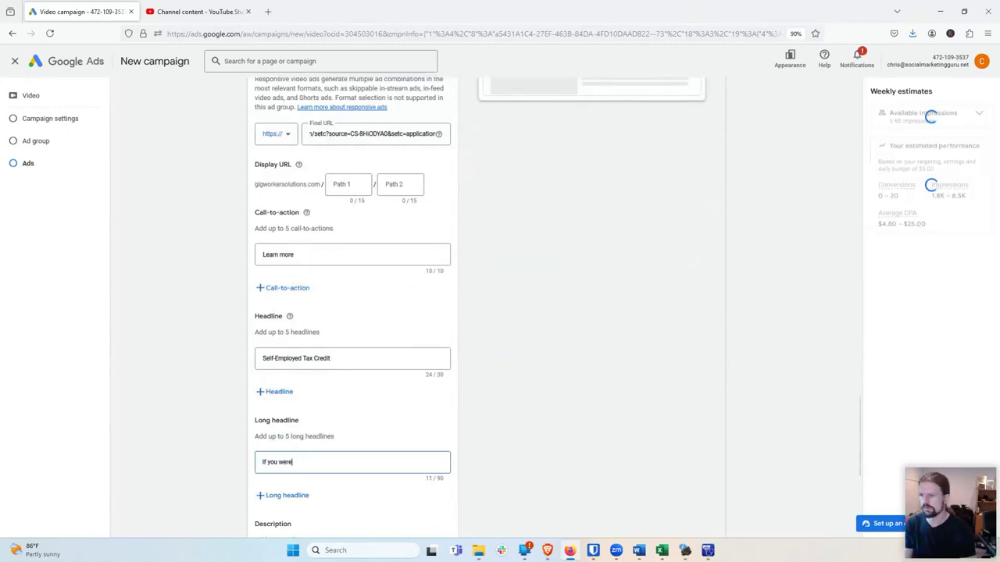
key(BackSpace)
key(BackSpace)
key(BackSpace)
key(BackSpace)
key(BackSpace)
key(BackSpace)
text(Free mone)
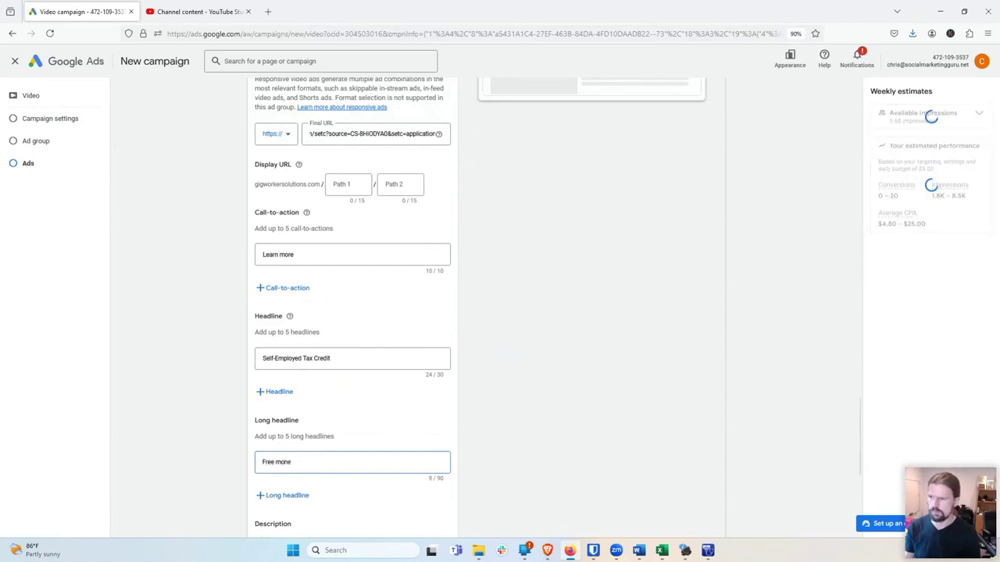
text(y from the IRS for se)
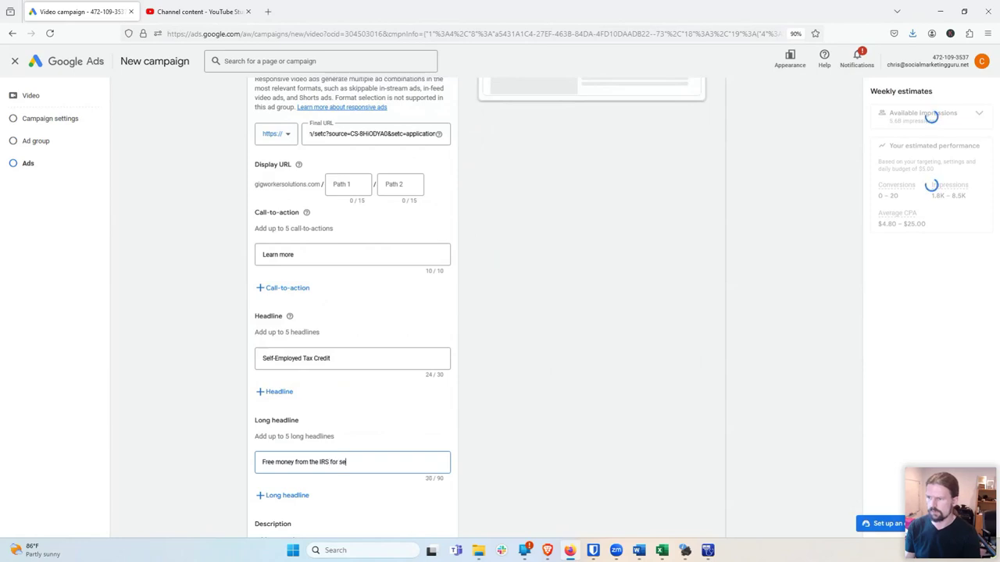
text(lf-employ)
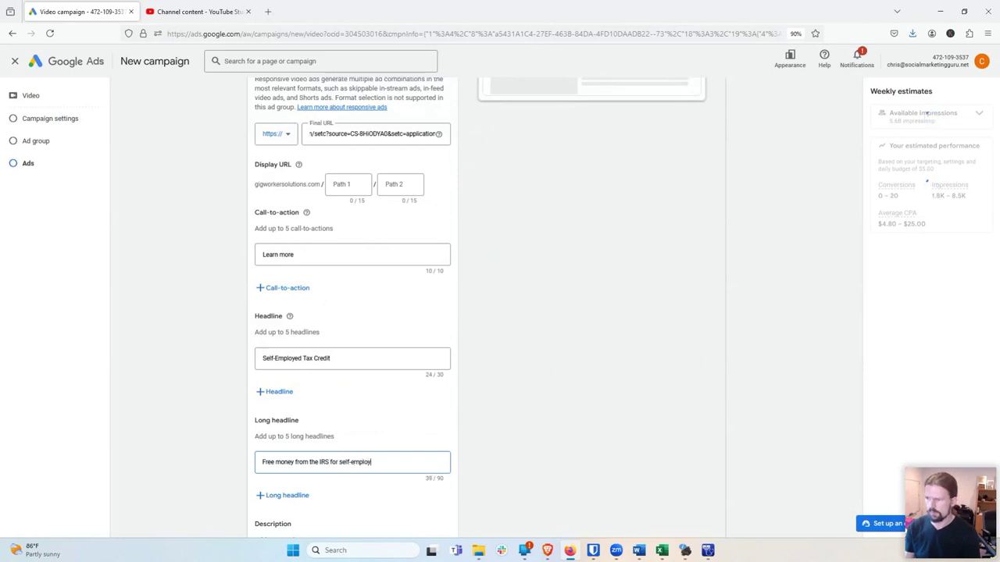
text(ed or 1-)
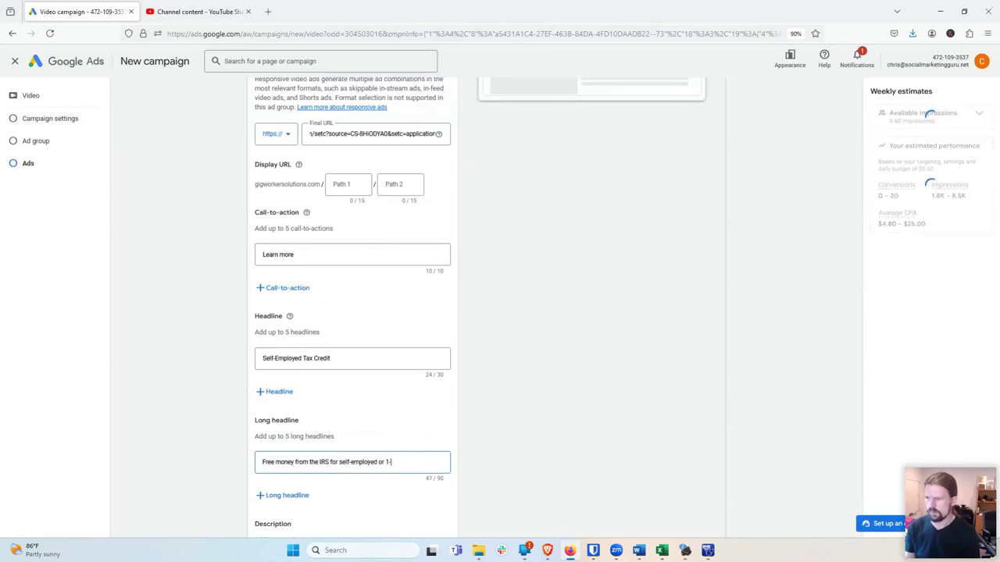
key(BackSpace)
text(099)
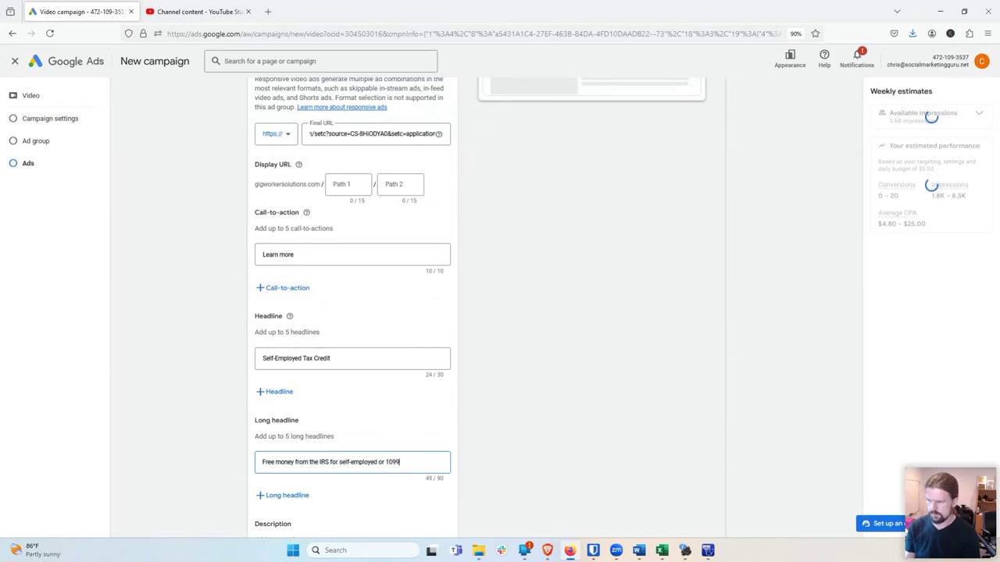
text( gig workers)
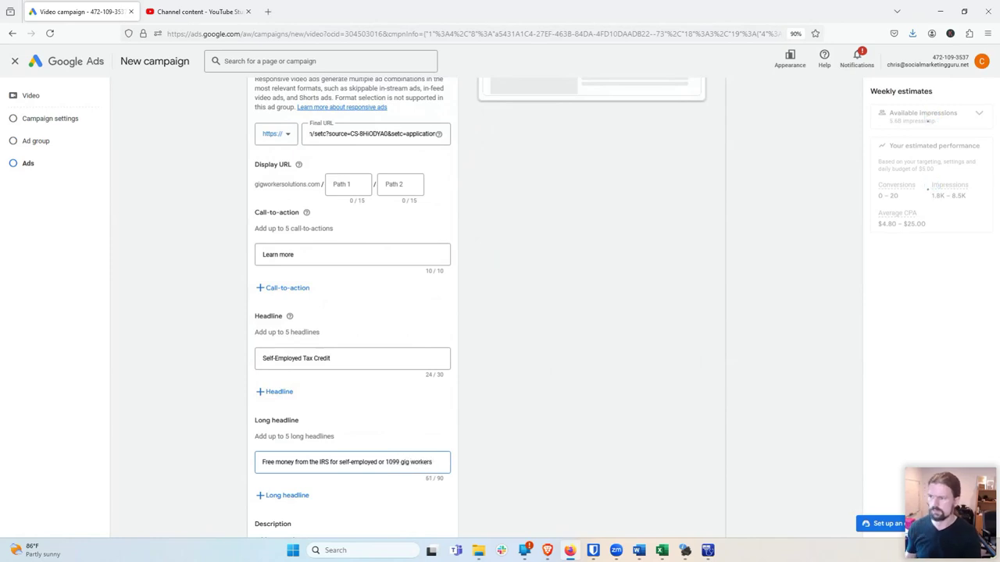
Step: Check how the new long headline is cut off in the computer preview of the in-feed YouTube search ad
scroll(535, 383, up, 1)
scroll(535, 383, up, 4)
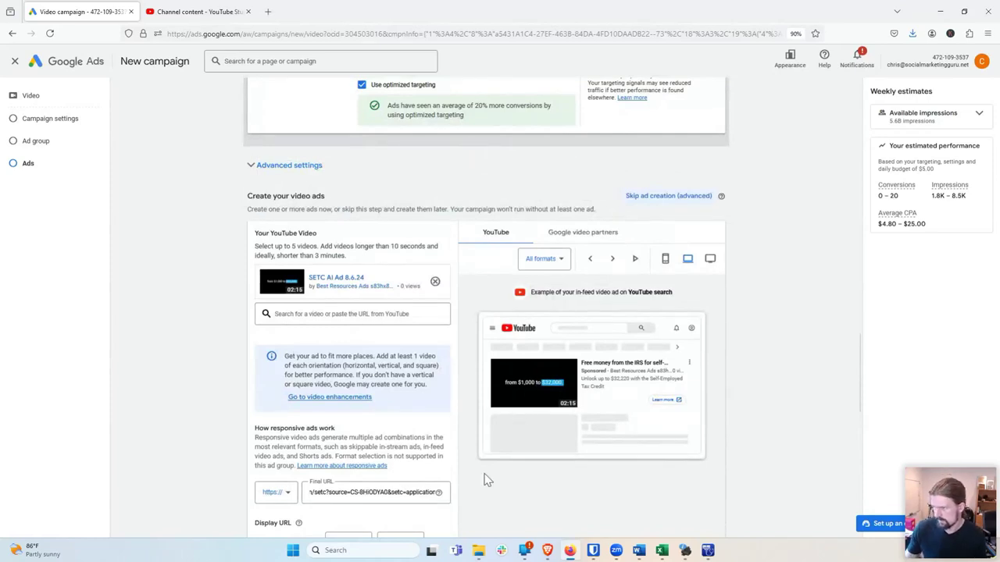
scroll(484, 479, down, 1)
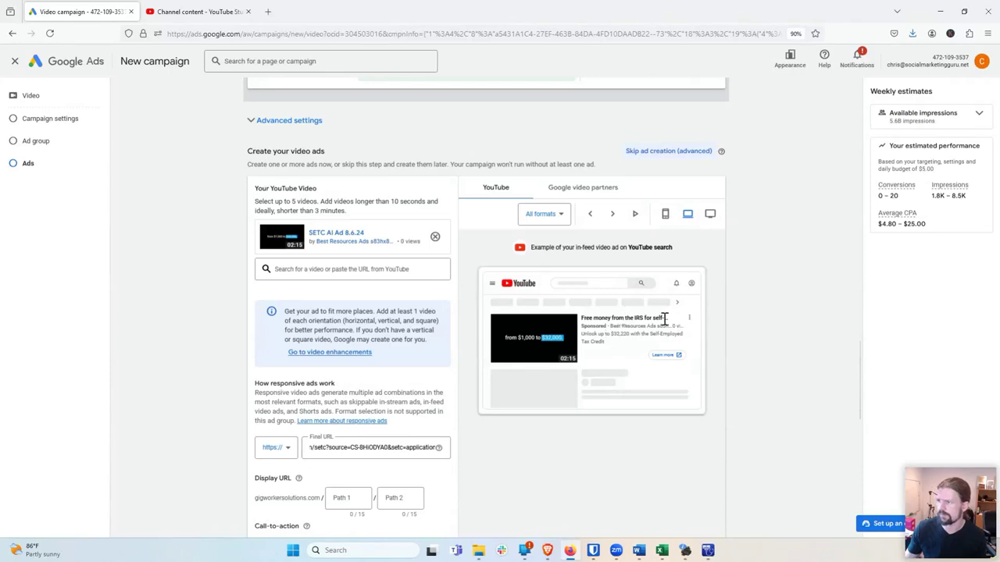
Step: In the long headline, replace "money from the IRS" with "tax credit" so it reads "Free tax credit for self-employed or 1099 gig workers"
scroll(453, 456, down, 4)
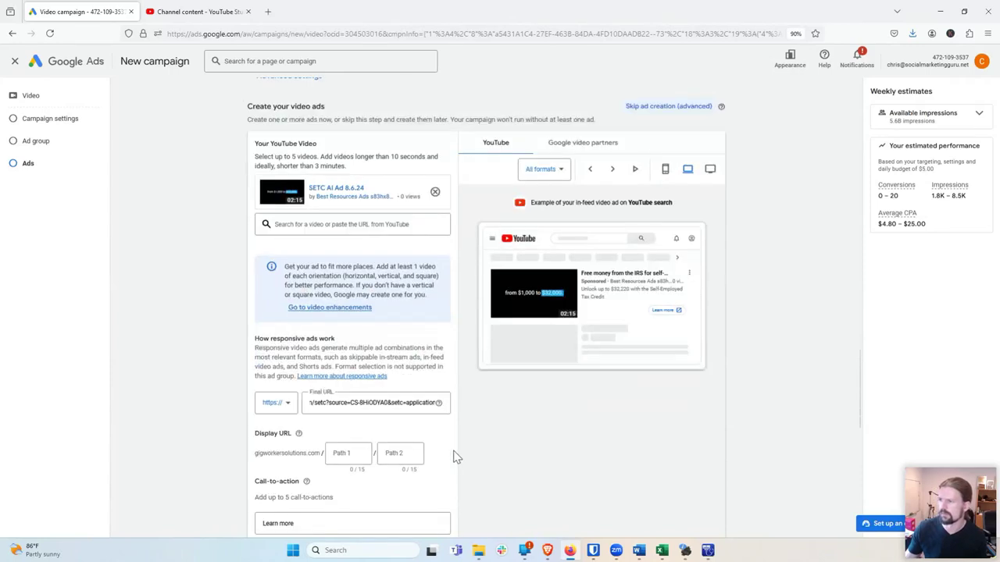
scroll(435, 471, down, 1)
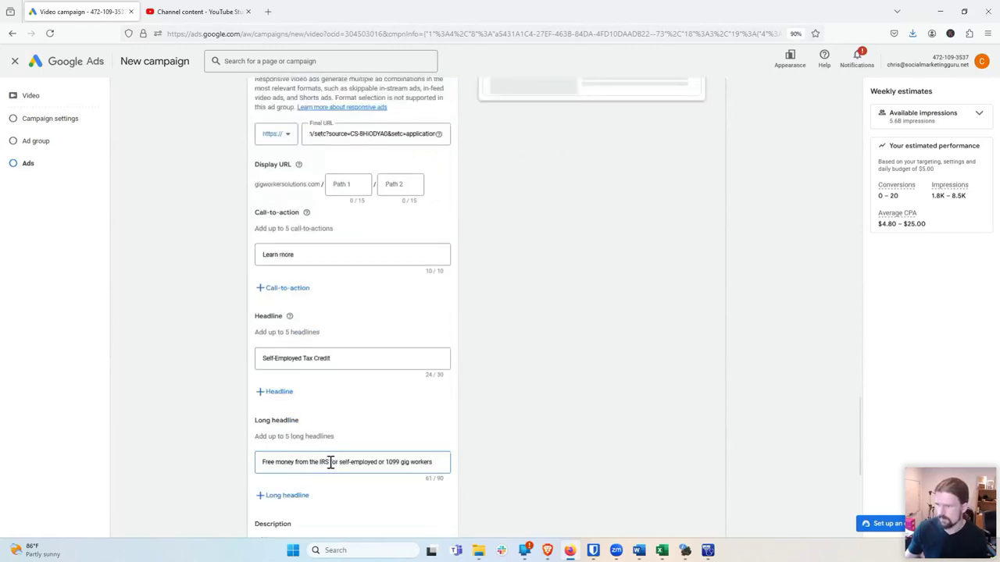
drag(327, 462, 277, 463)
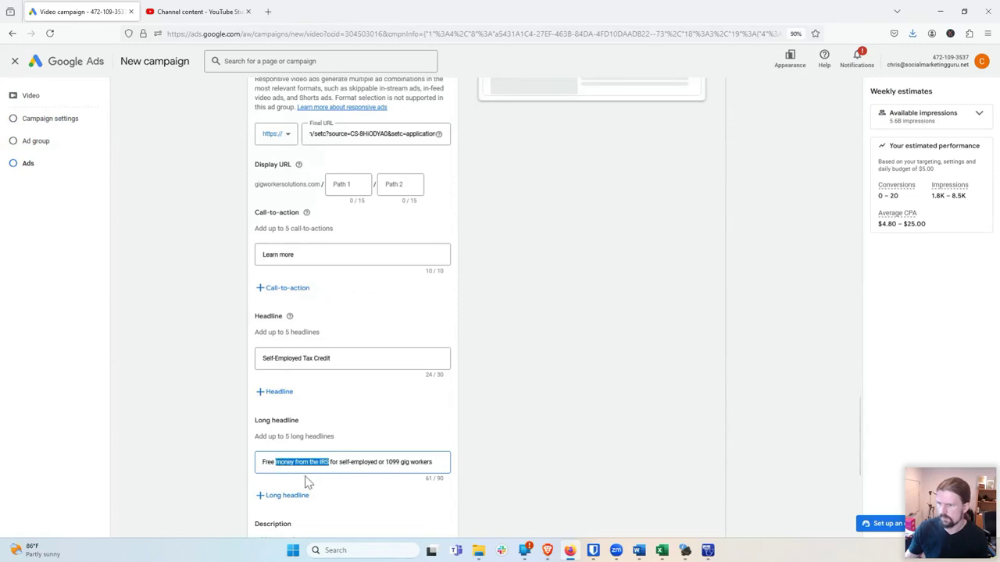
text(tax credit)
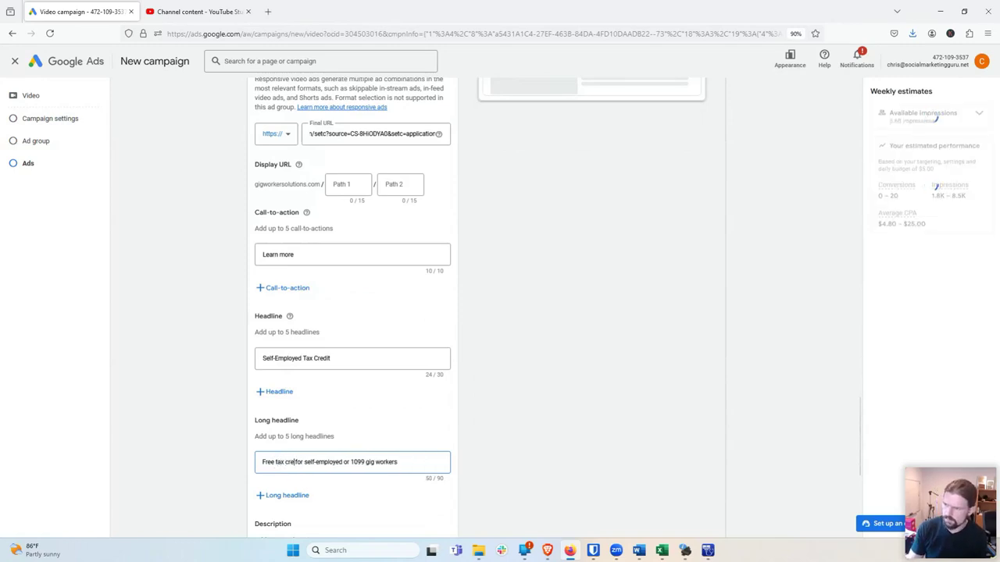
click(493, 395)
Step: Preview the reworded ad on a computer in both the skippable in-stream and in-feed YouTube search formats
scroll(488, 400, up, 3)
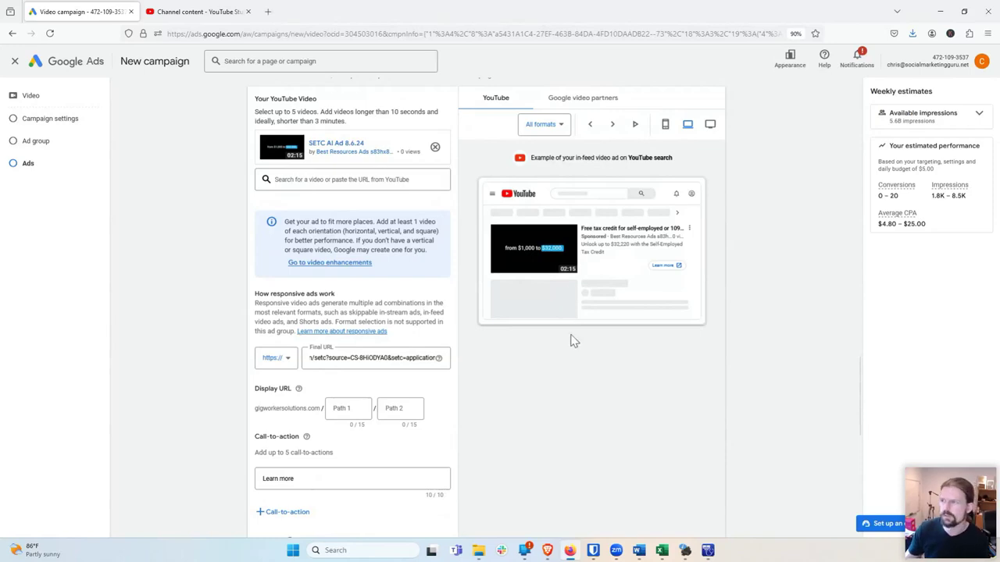
click(590, 124)
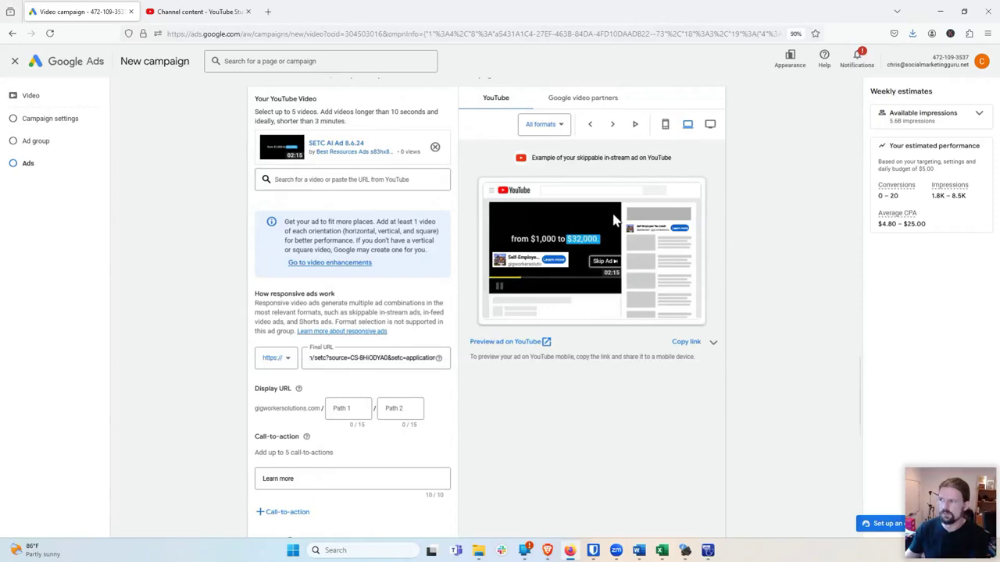
click(612, 127)
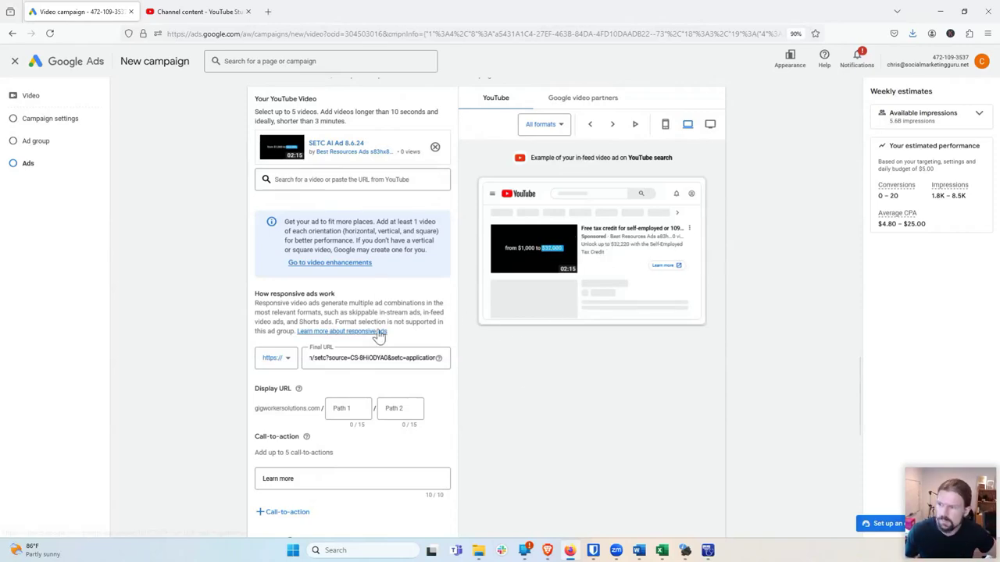
Step: Review the ad's video, final URL, call-to-action, headlines, description, companion banner and ad name before creating the campaign
scroll(378, 334, down, 3)
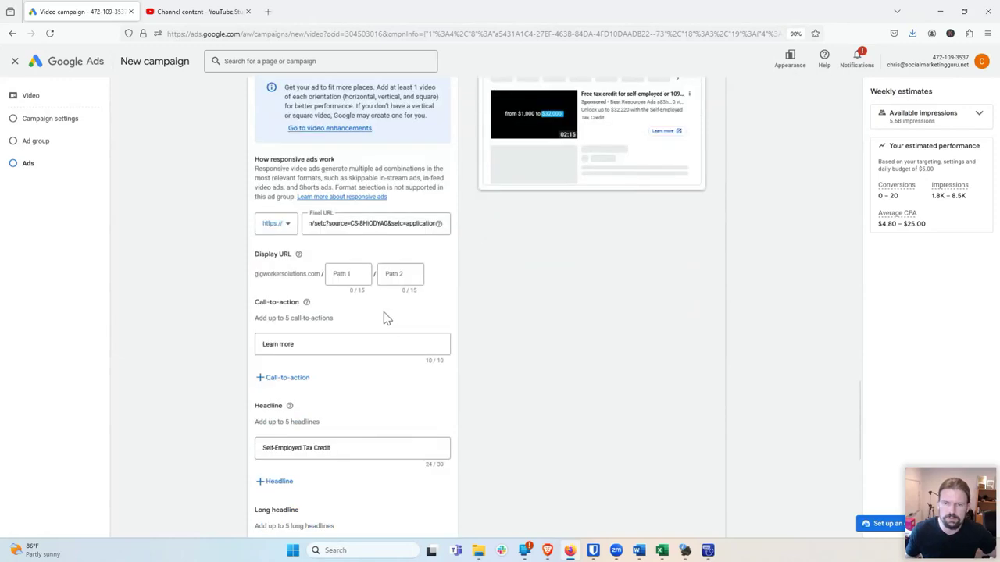
scroll(382, 324, down, 6)
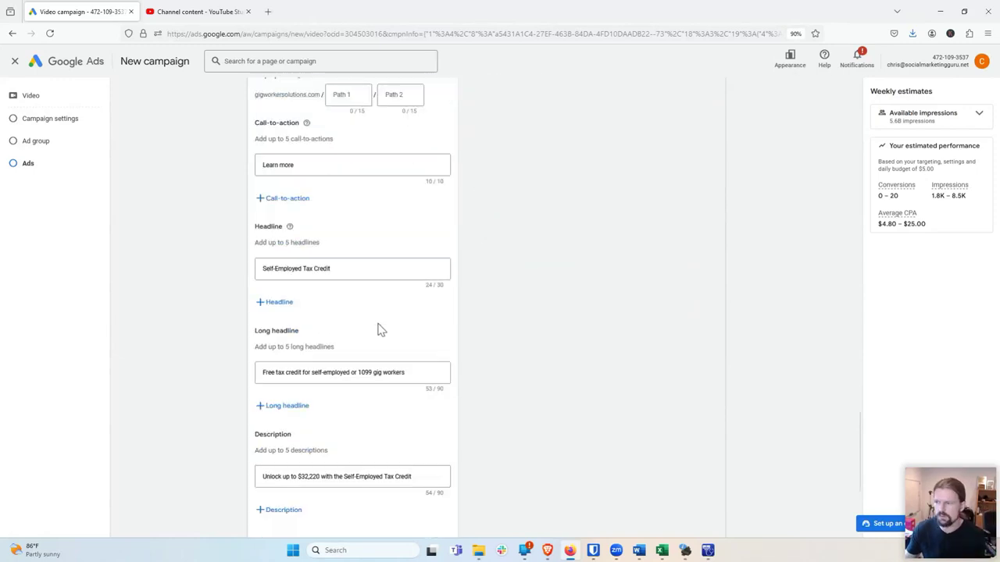
scroll(320, 379, down, 3)
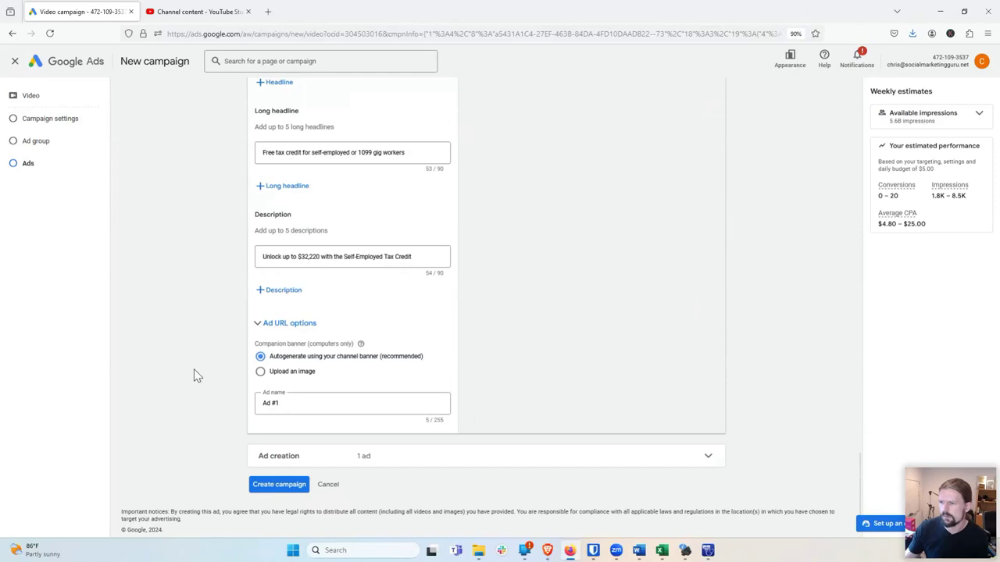
scroll(198, 376, up, 14)
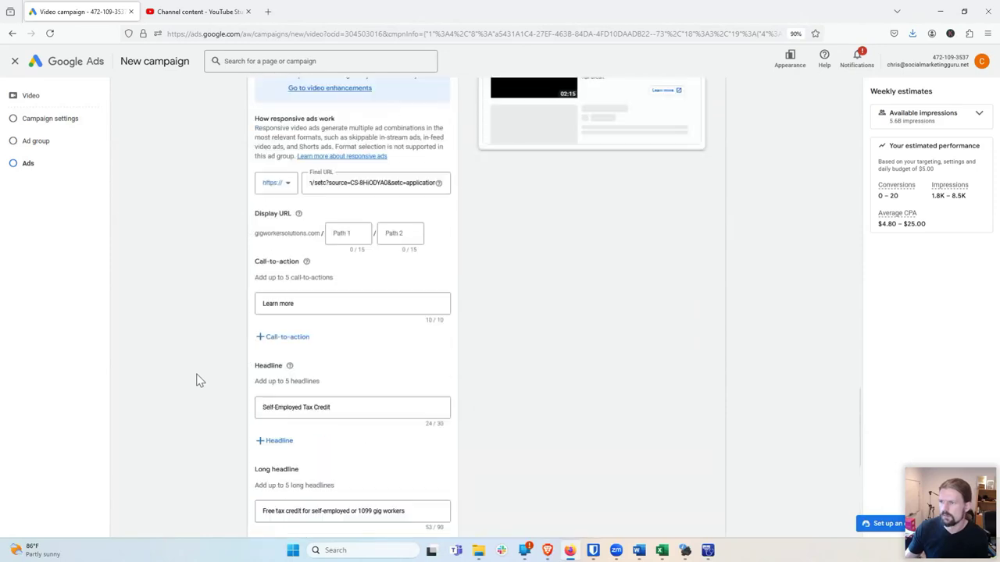
scroll(197, 380, down, 6)
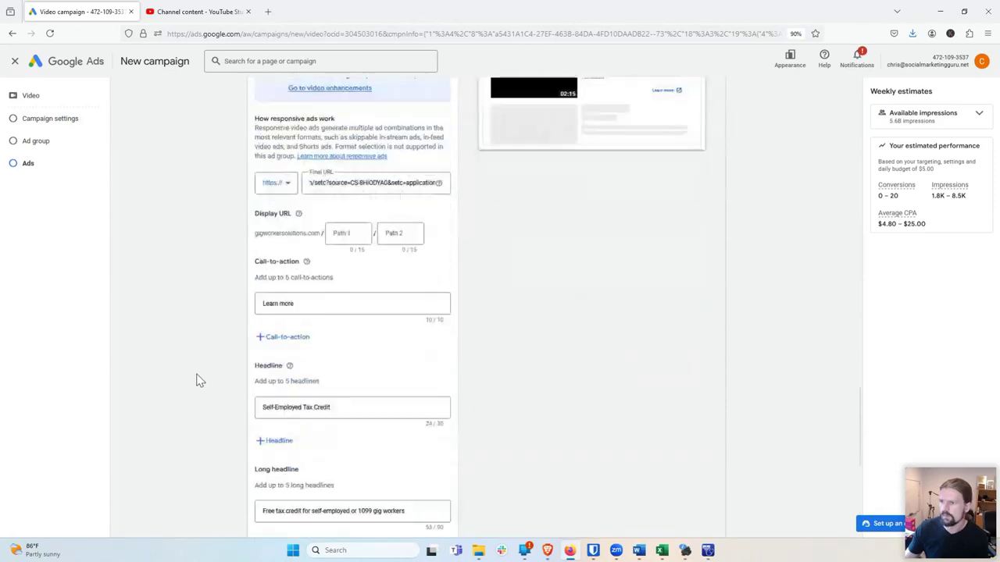
scroll(234, 379, down, 2)
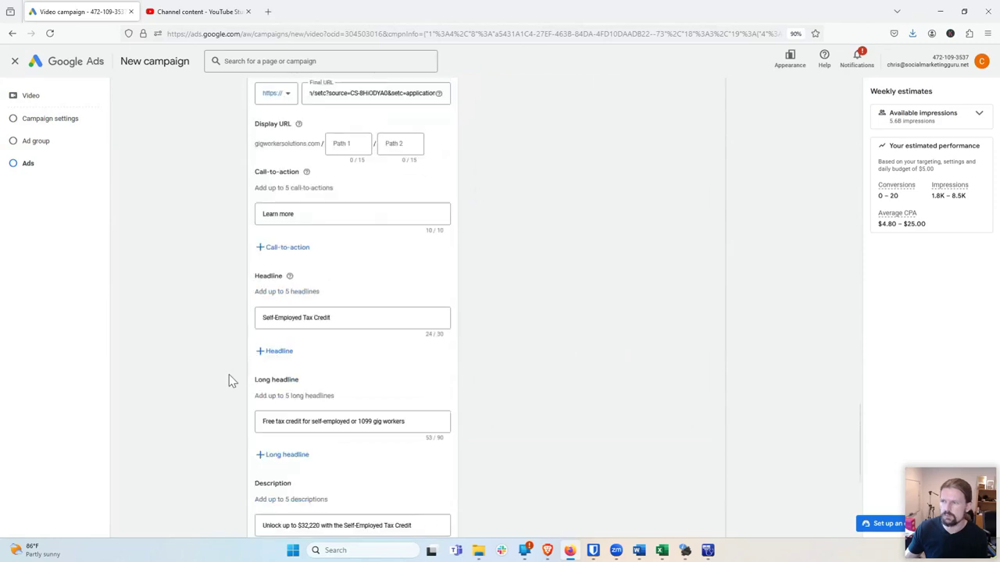
scroll(263, 341, down, 1)
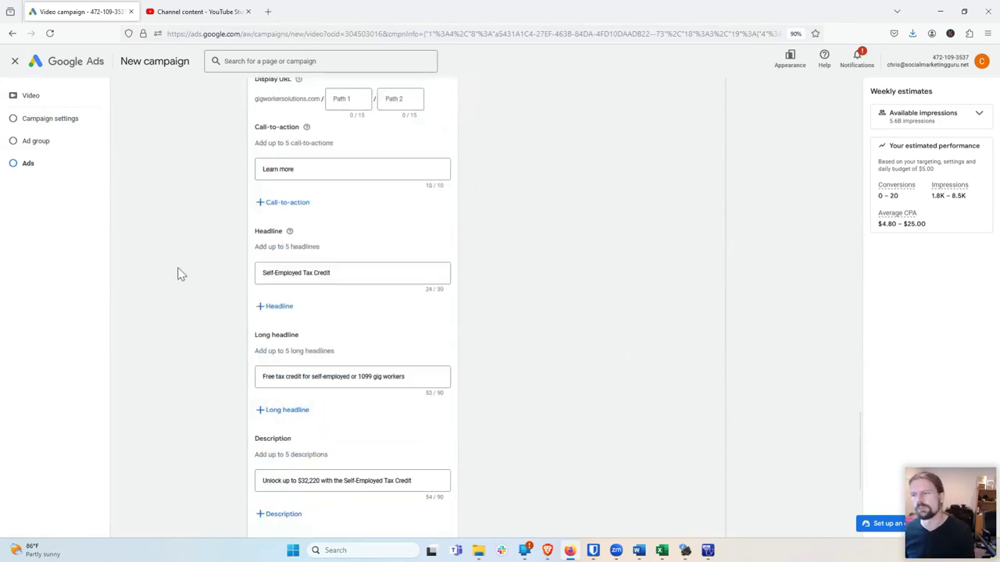
scroll(207, 221, up, 9)
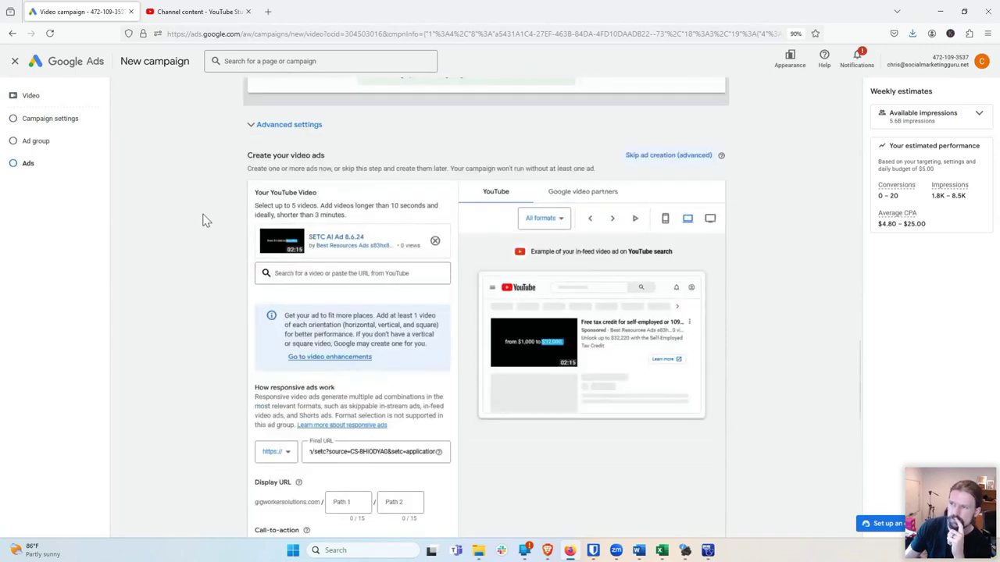
scroll(202, 215, down, 13)
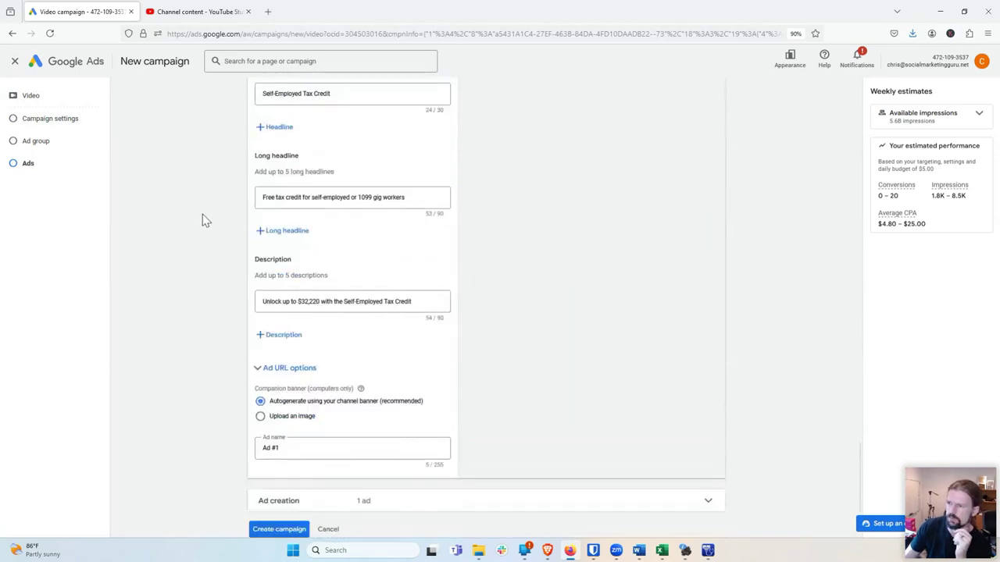
scroll(202, 220, down, 1)
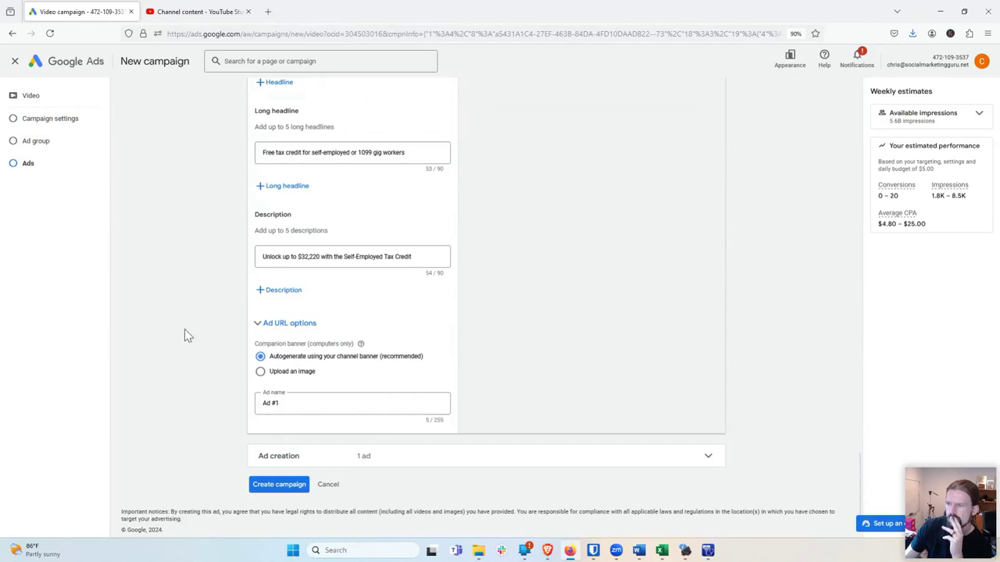
Step: Create the video campaign, completing Google's identity verification for the account
click(278, 484)
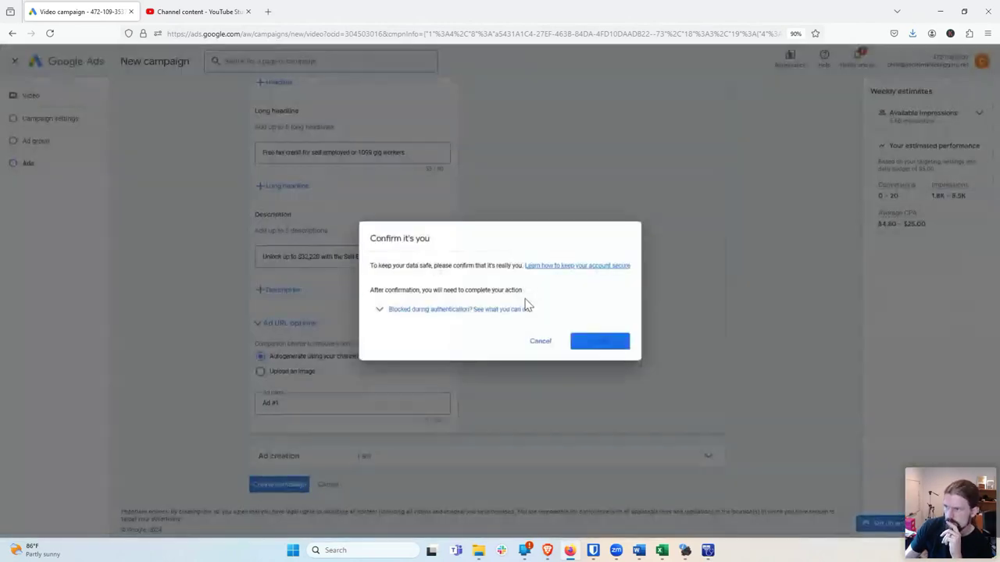
click(600, 343)
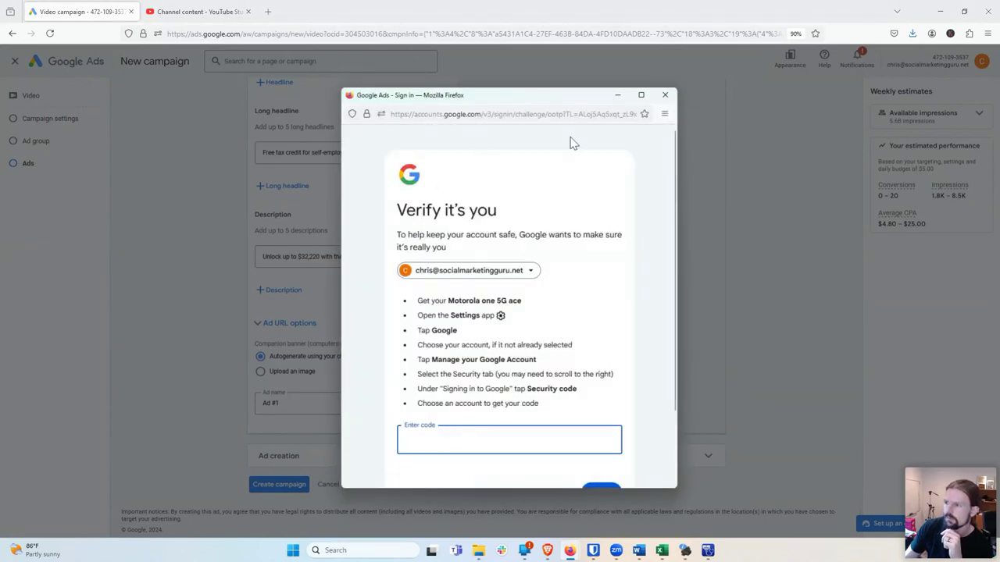
drag(546, 100, 369, 71)
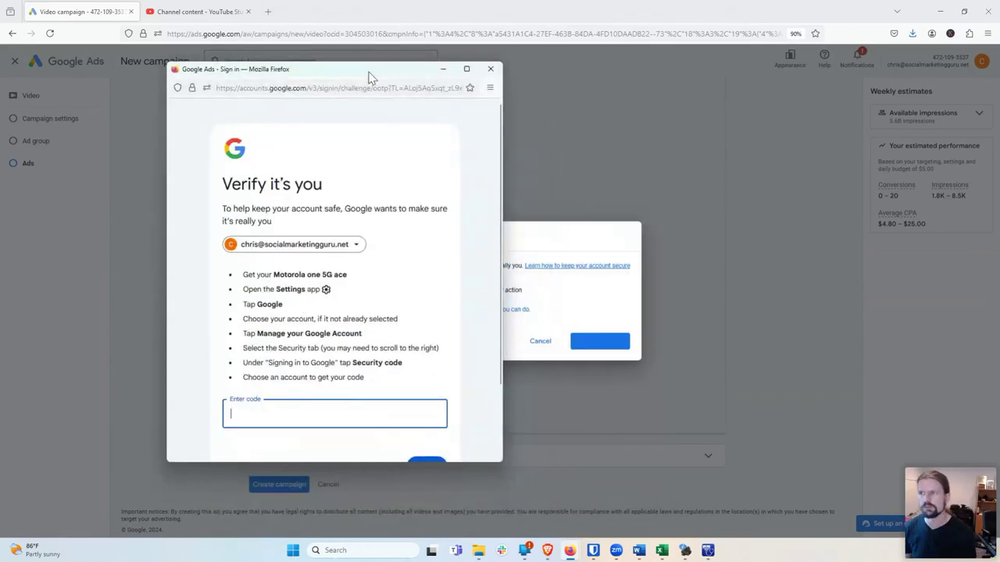
drag(371, 78, 332, 95)
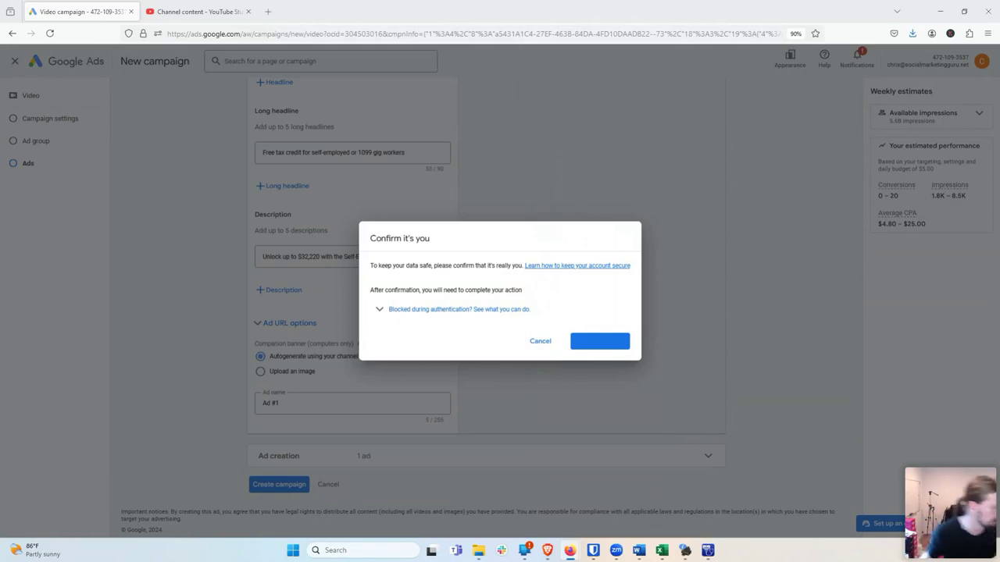
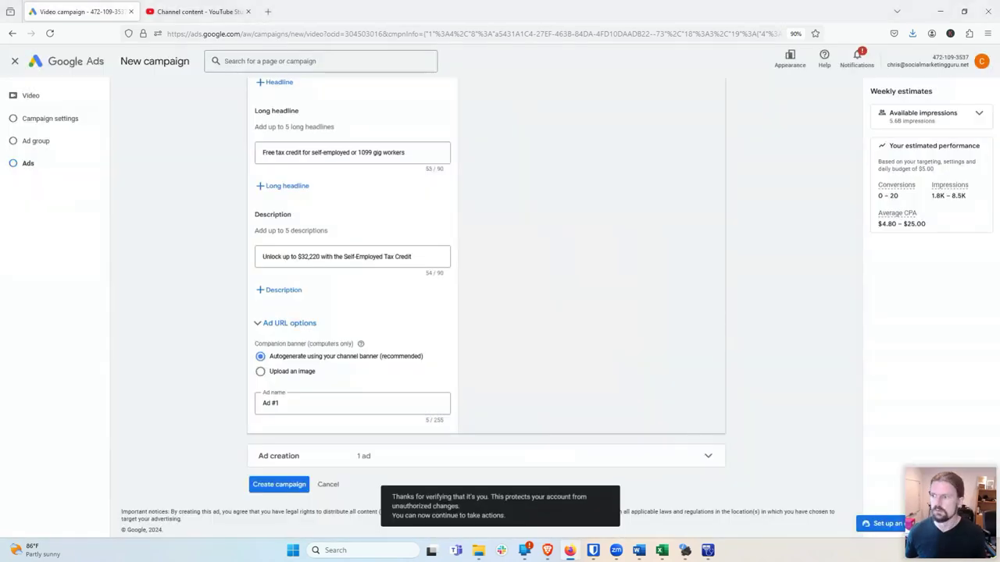
click(265, 488)
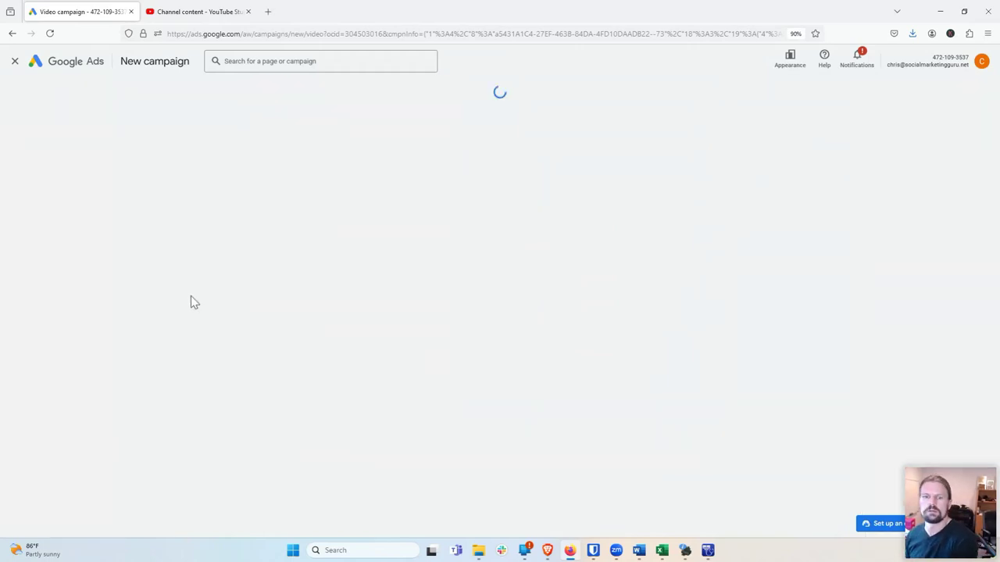
click(342, 264)
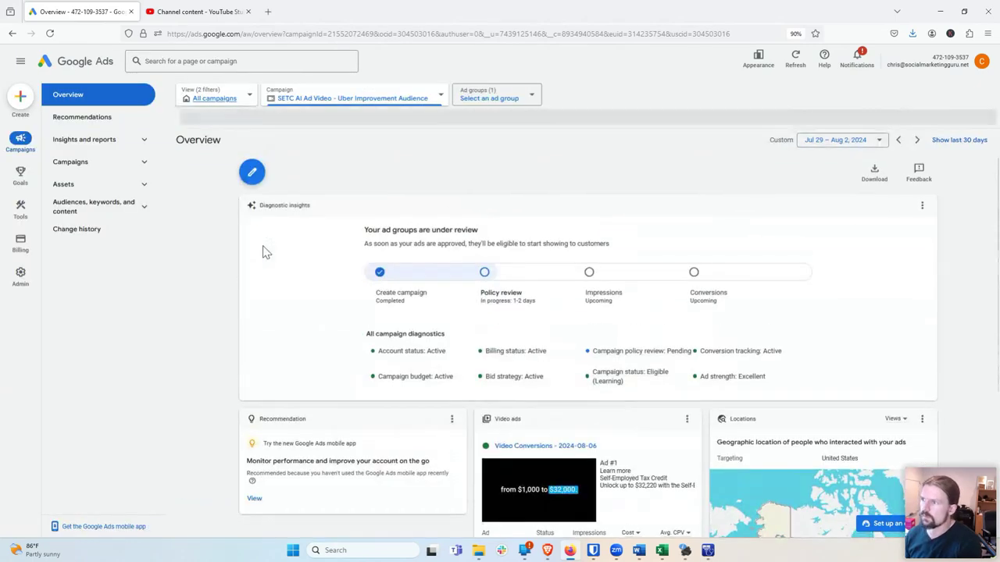
Step: Check the SETC AI Ad Video - Uber Improvement Audience campaign's status, and inspect the review status of the ad in its ad group
click(117, 164)
click(93, 187)
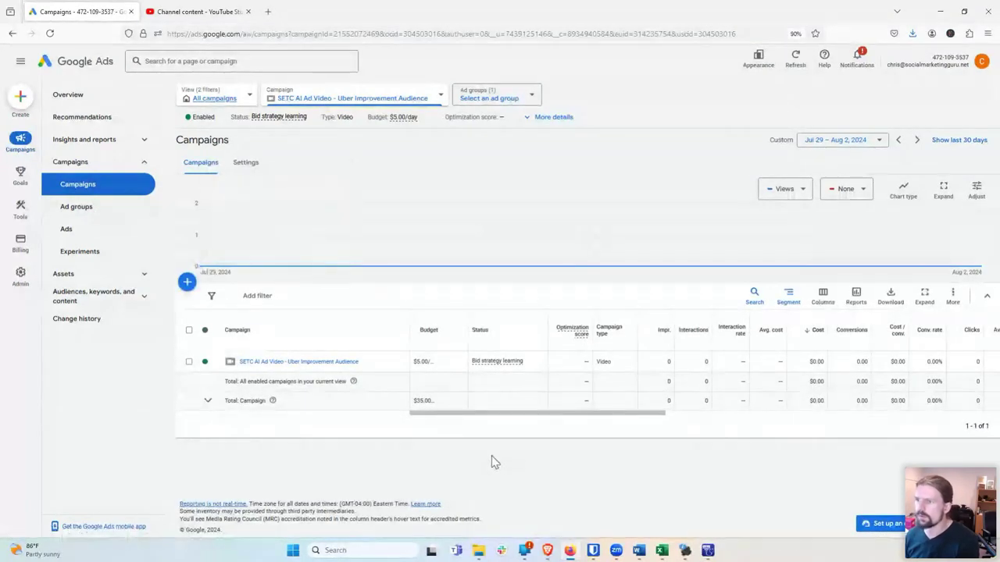
mouse_move(268, 223)
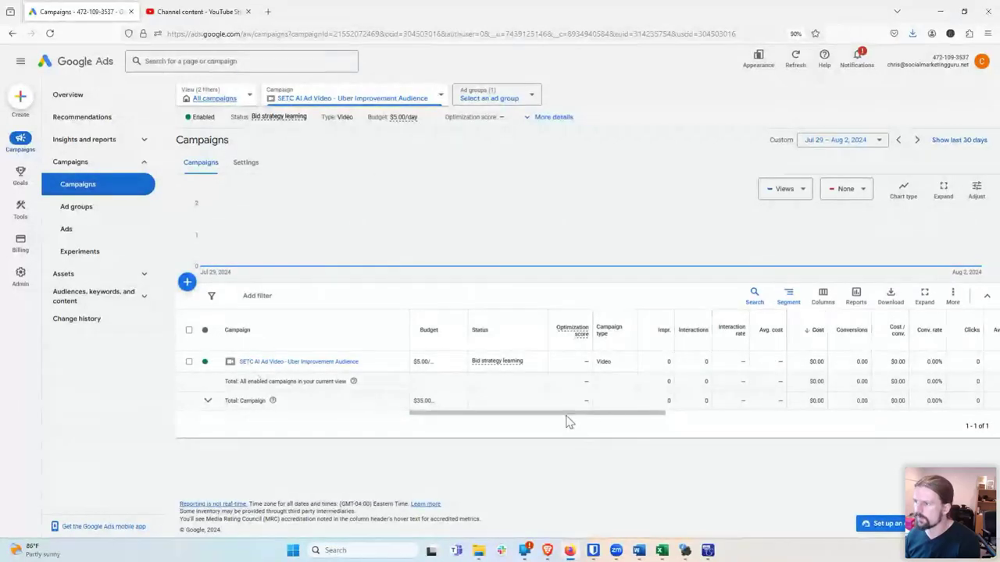
mouse_move(563, 420)
mouse_down()
mouse_move(580, 422)
mouse_move(565, 423)
mouse_up()
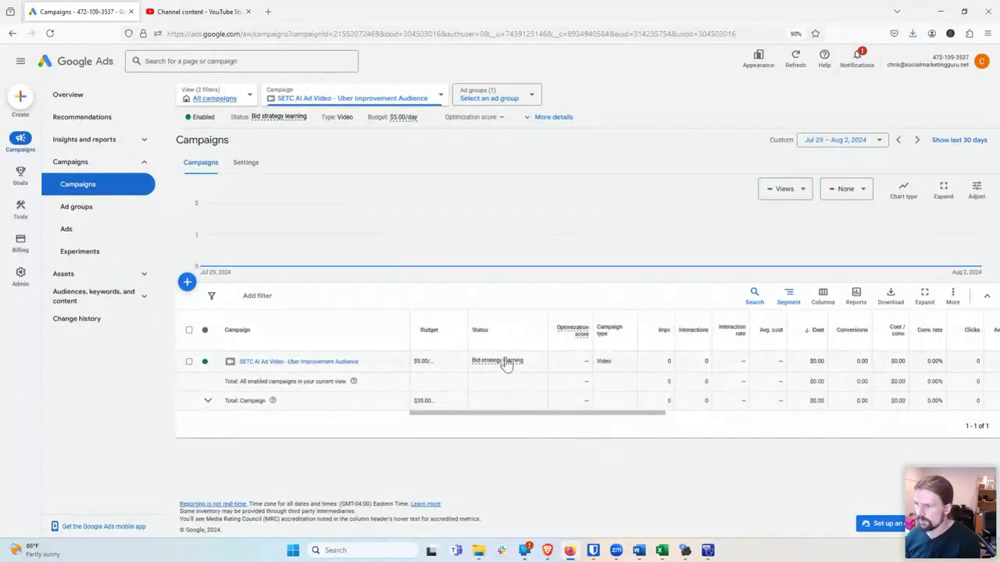
click(291, 364)
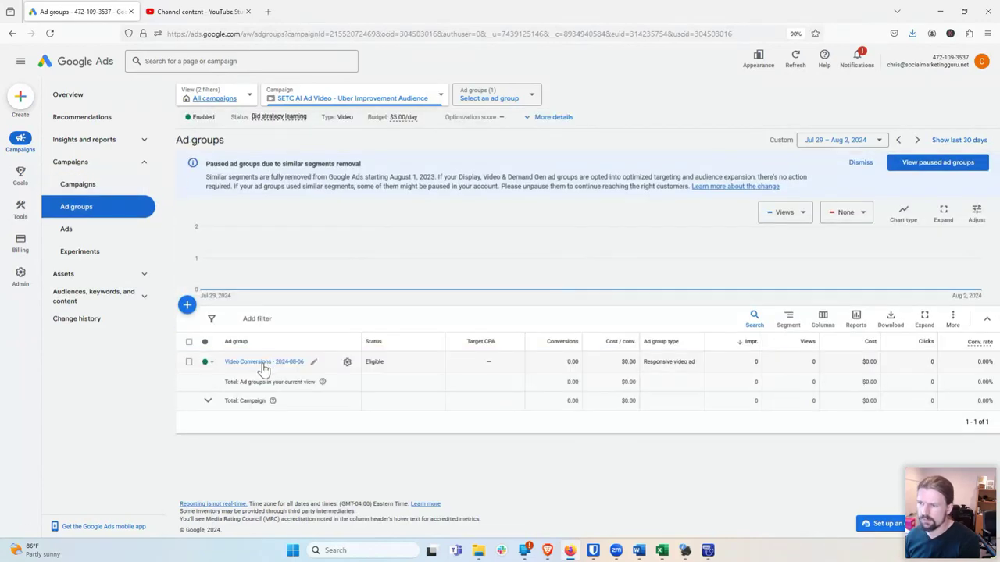
click(264, 363)
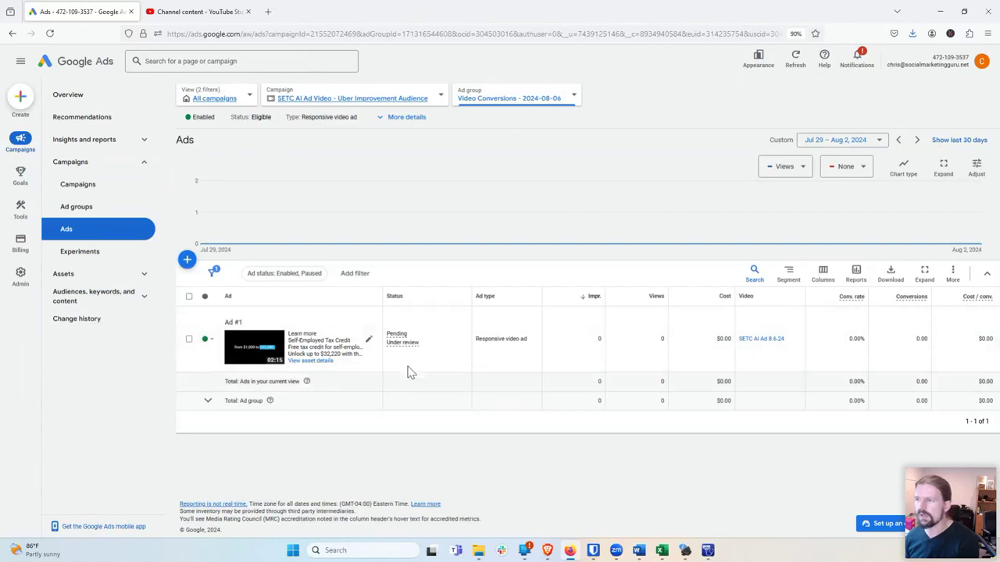
mouse_move(403, 353)
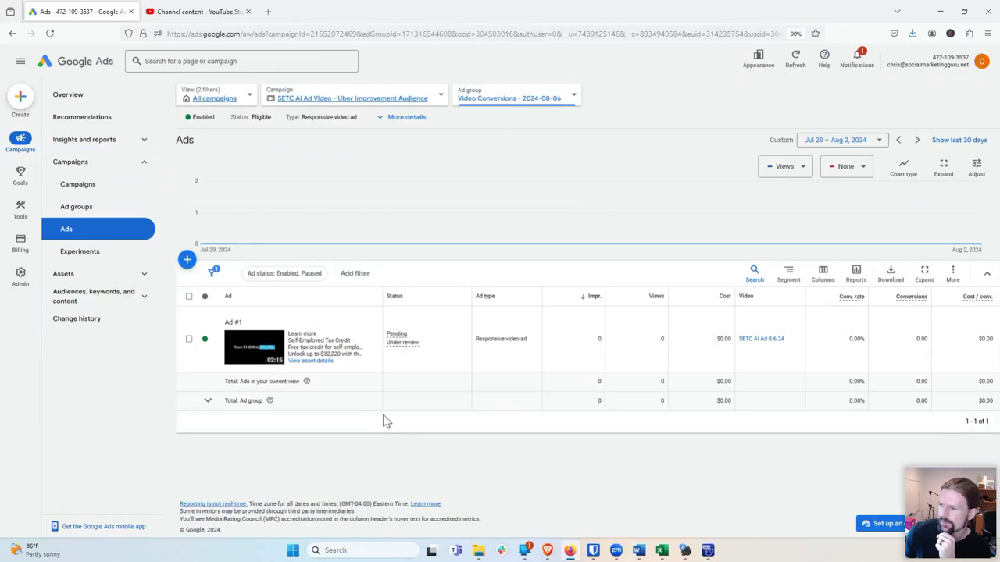
Step: View the unique referral links in the Gig Worker Solutions broker dashboard in Brave, and return to Google Ads
mouse_move(547, 552)
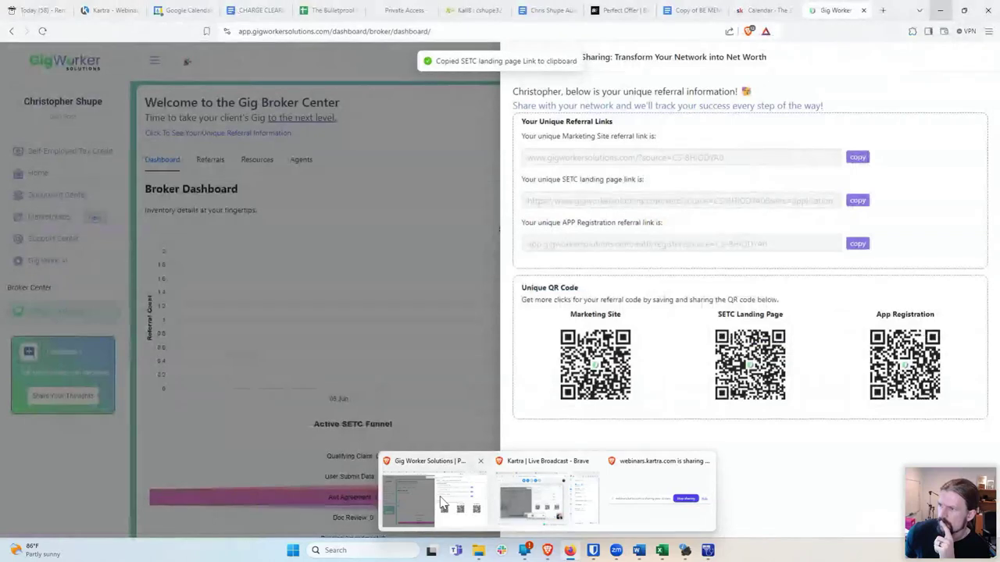
click(442, 504)
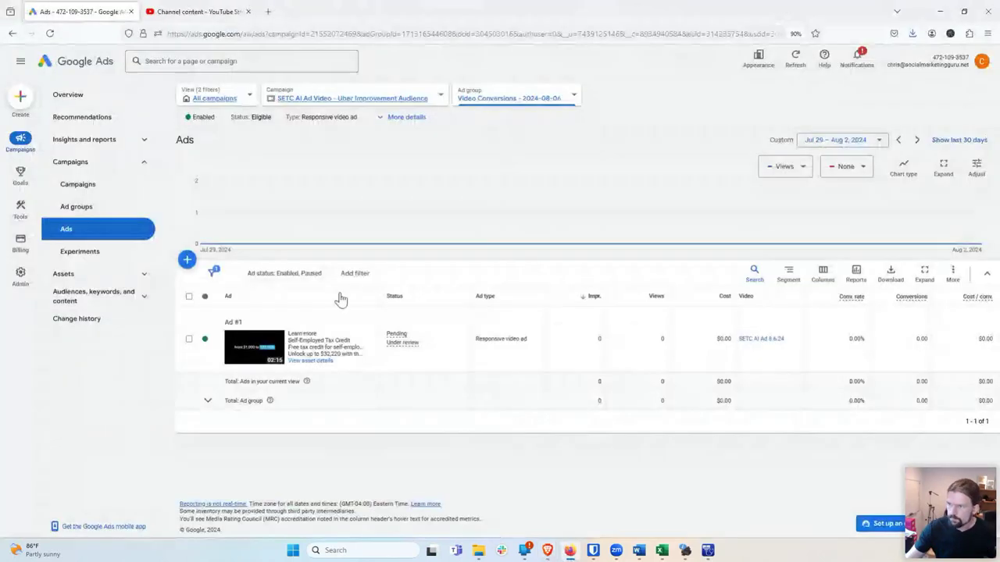
click(570, 550)
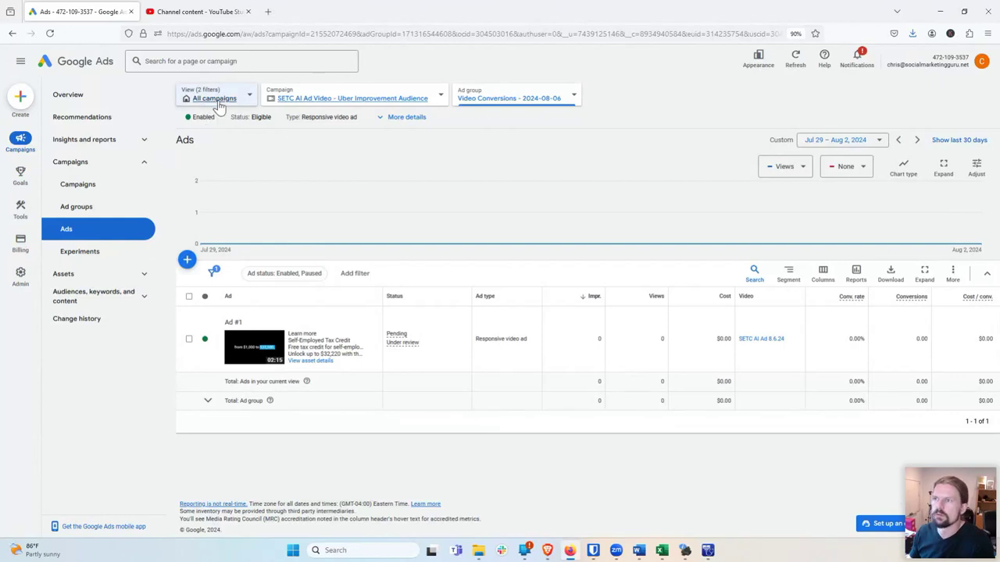
Step: From the list of all campaigns, open the SETC AI Ad Video campaign's Video Conversions ad group to view its ad
click(94, 186)
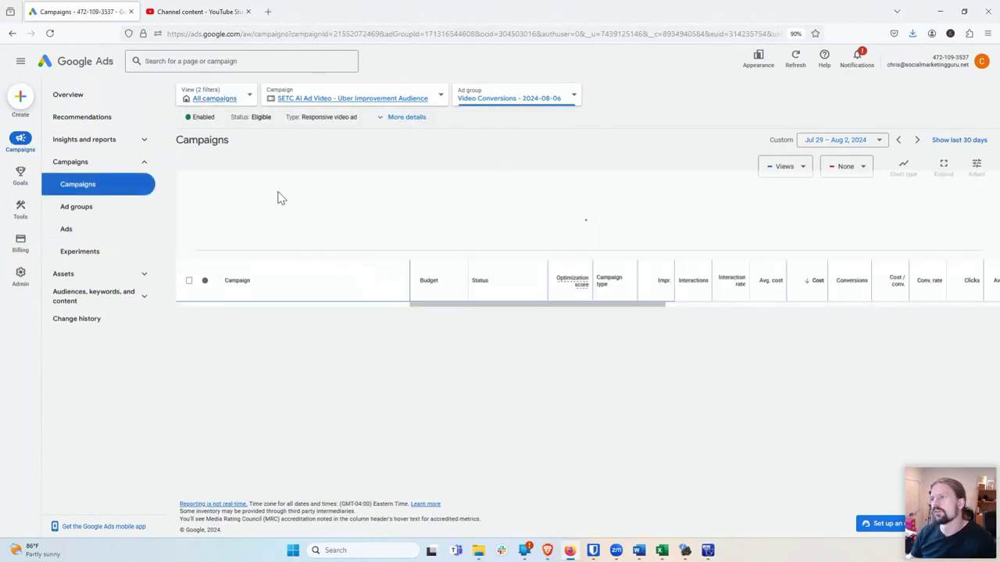
click(215, 99)
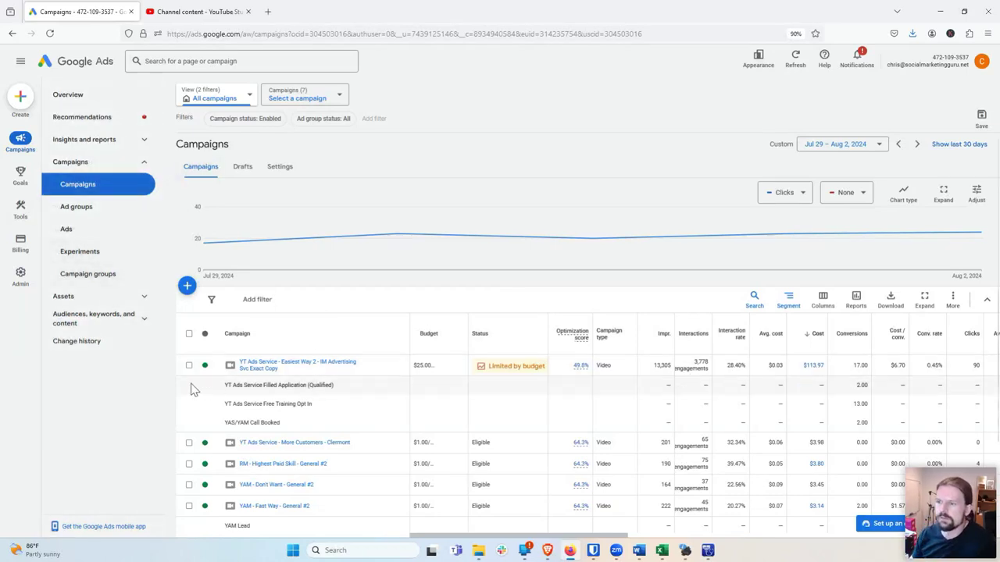
scroll(377, 419, down, 3)
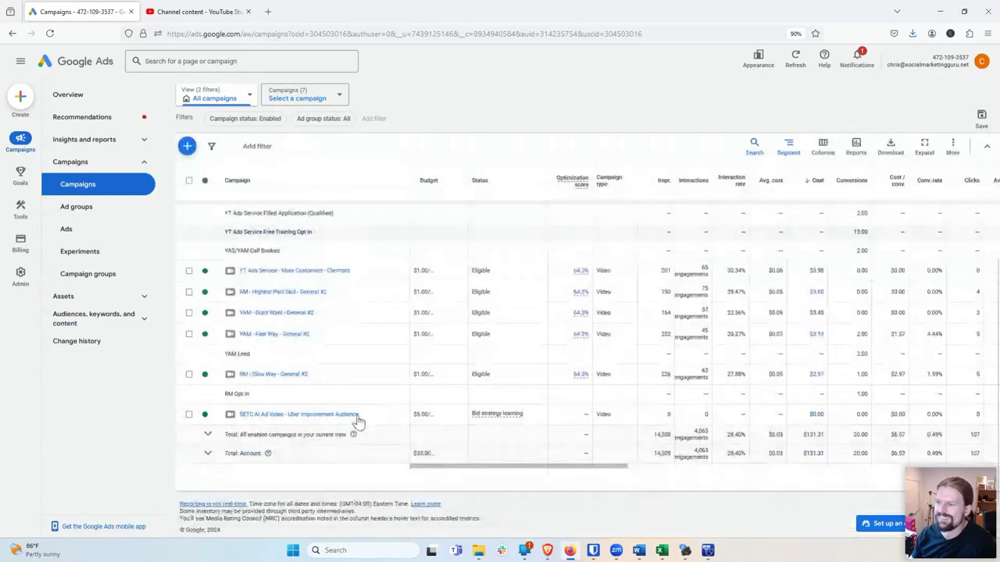
click(256, 420)
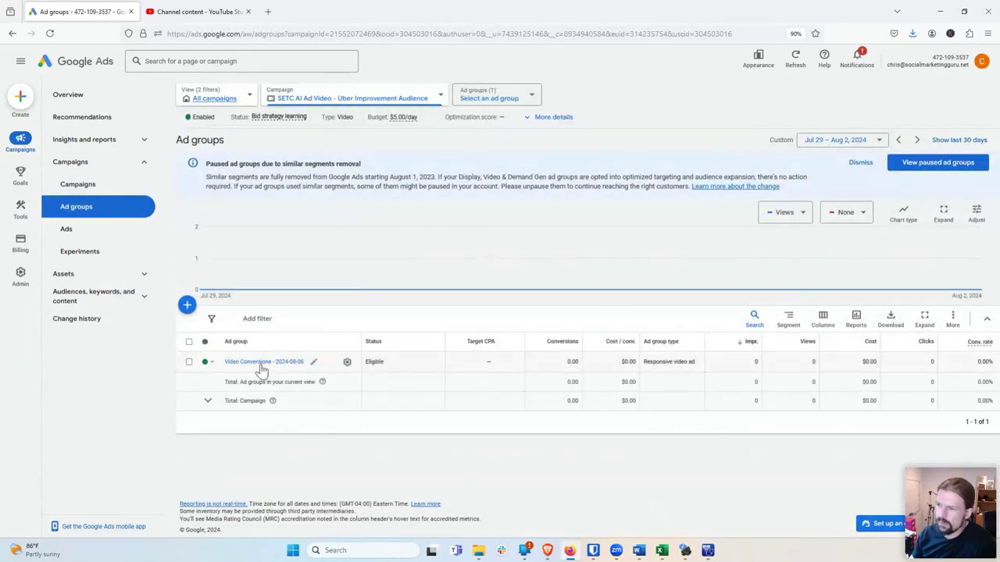
click(263, 362)
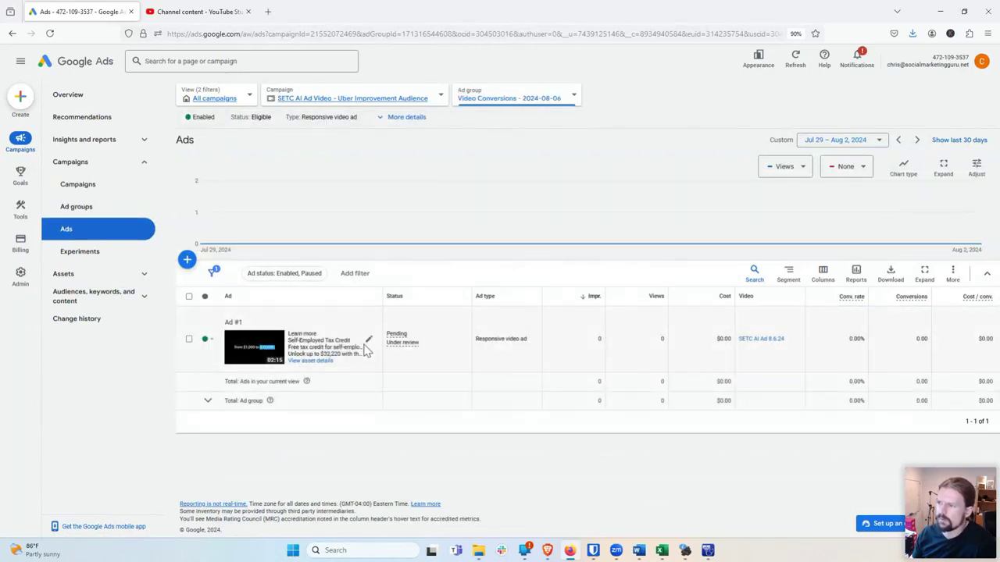
Step: Preview Ad #1 as a YouTube mobile ad in both the skippable in-stream and in-feed formats
click(368, 345)
click(383, 374)
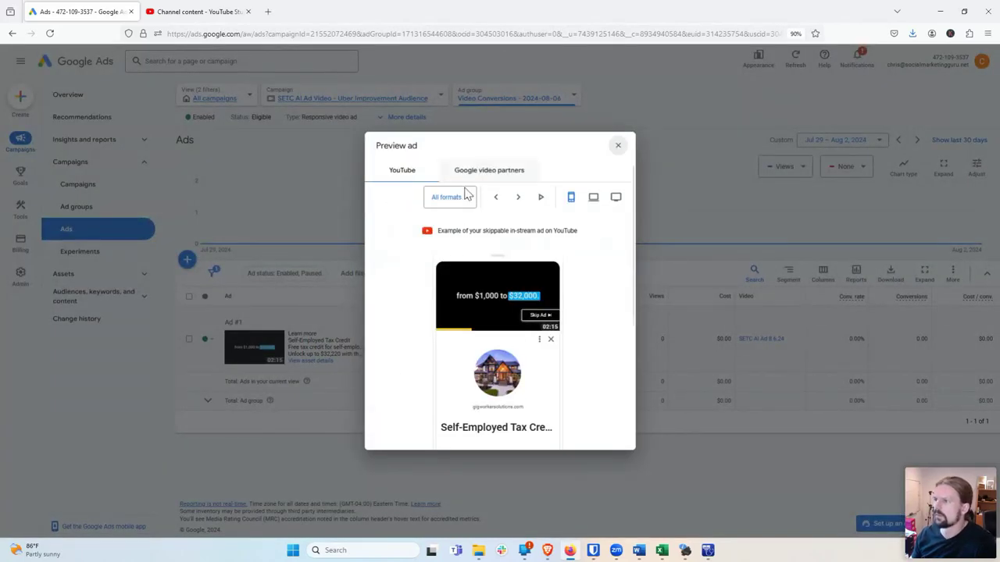
click(518, 197)
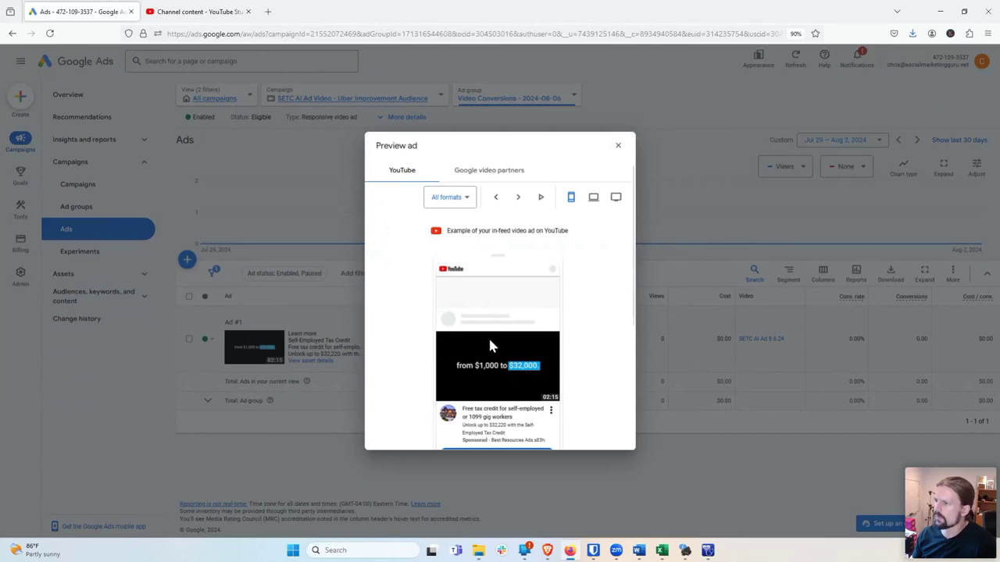
scroll(495, 368, down, 2)
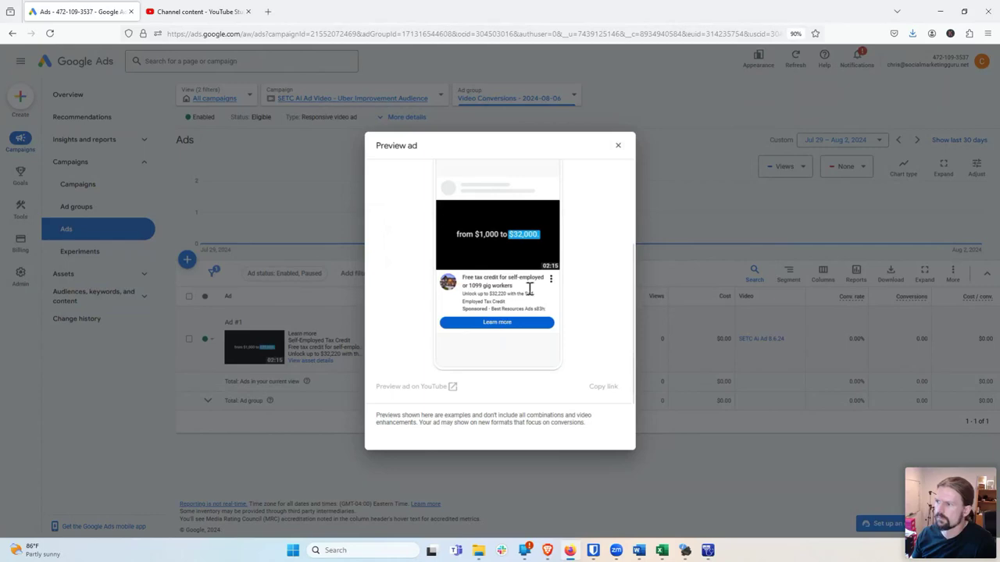
scroll(479, 265, up, 4)
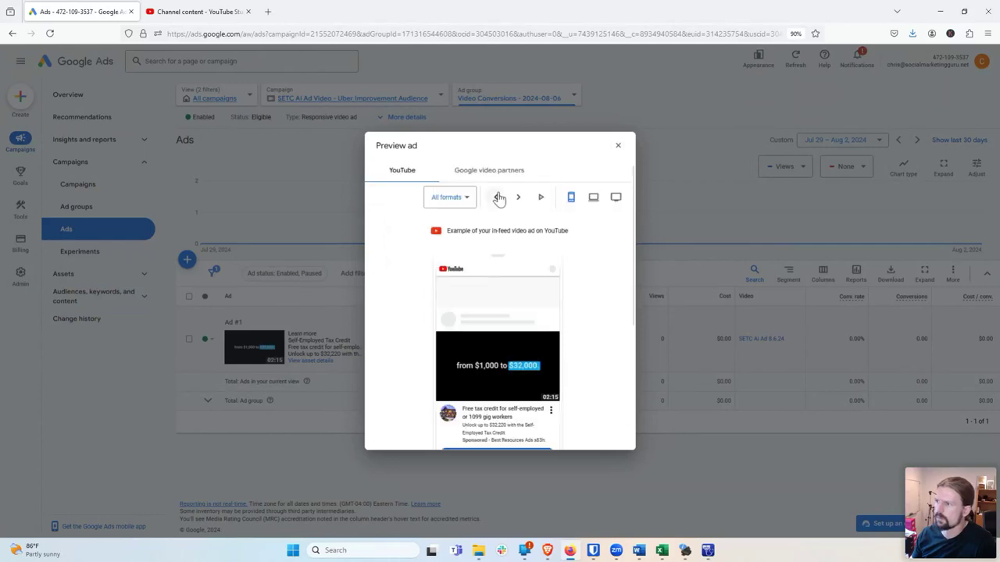
scroll(495, 197, down, 5)
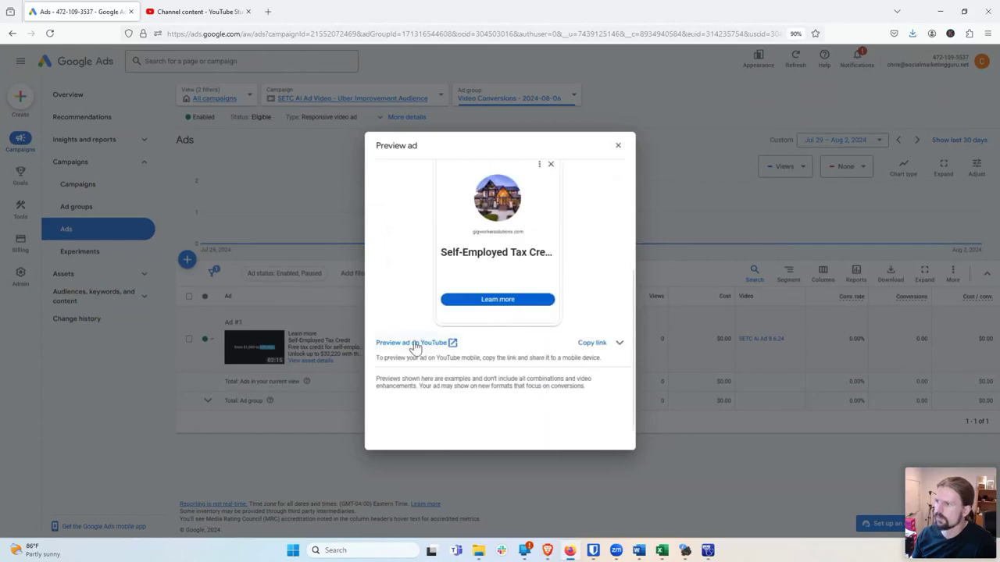
Step: Preview the ad on YouTube and follow its Learn more link to the landing page
click(417, 343)
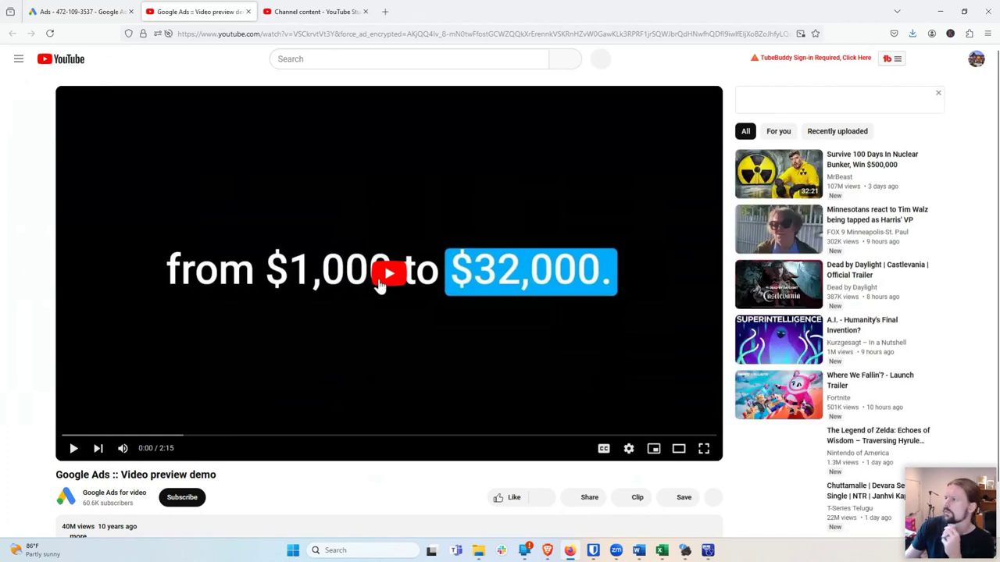
click(391, 296)
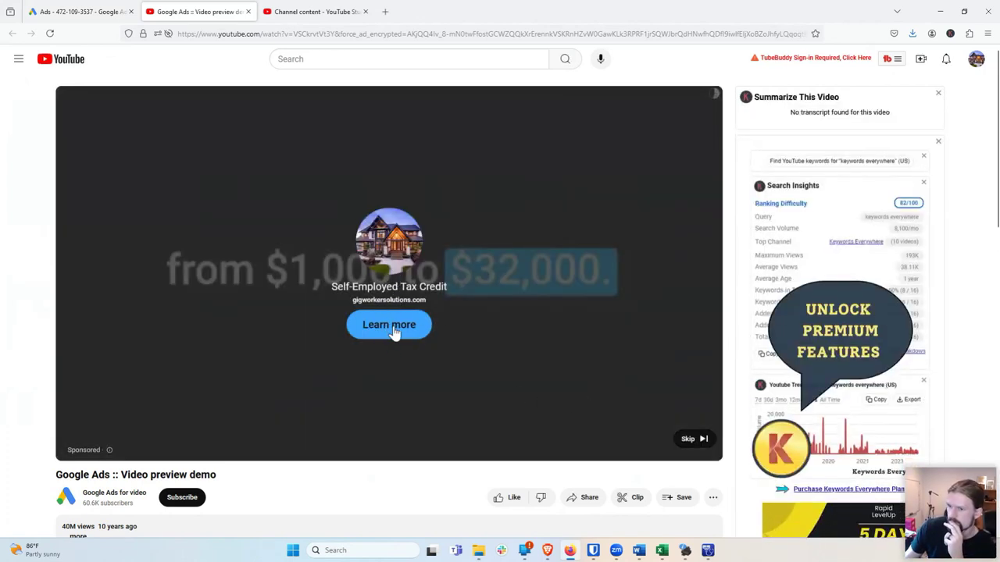
scroll(299, 308, down, 2)
scroll(299, 308, up, 2)
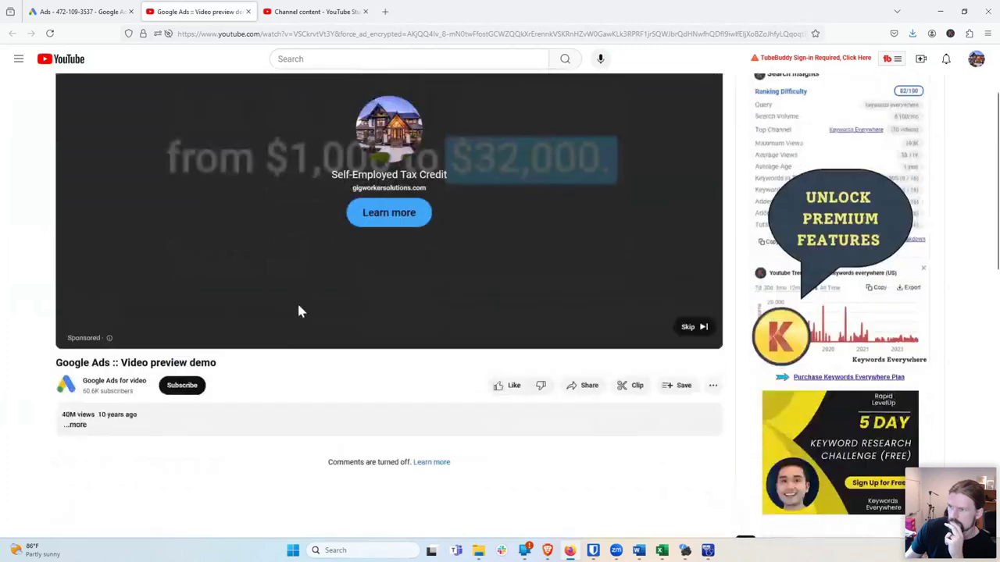
click(389, 327)
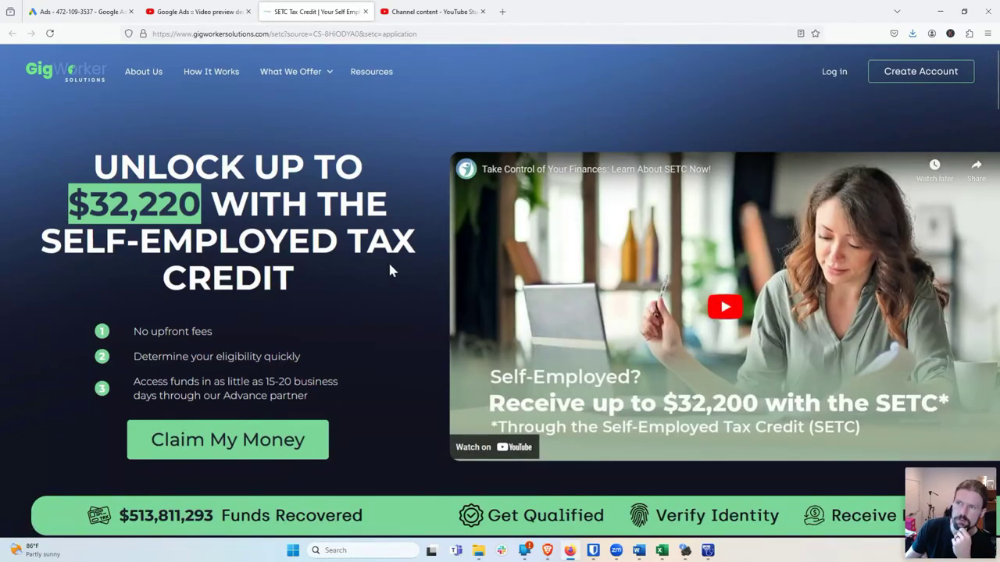
Step: Check that the landing page's URL carries the referral source code
click(328, 33)
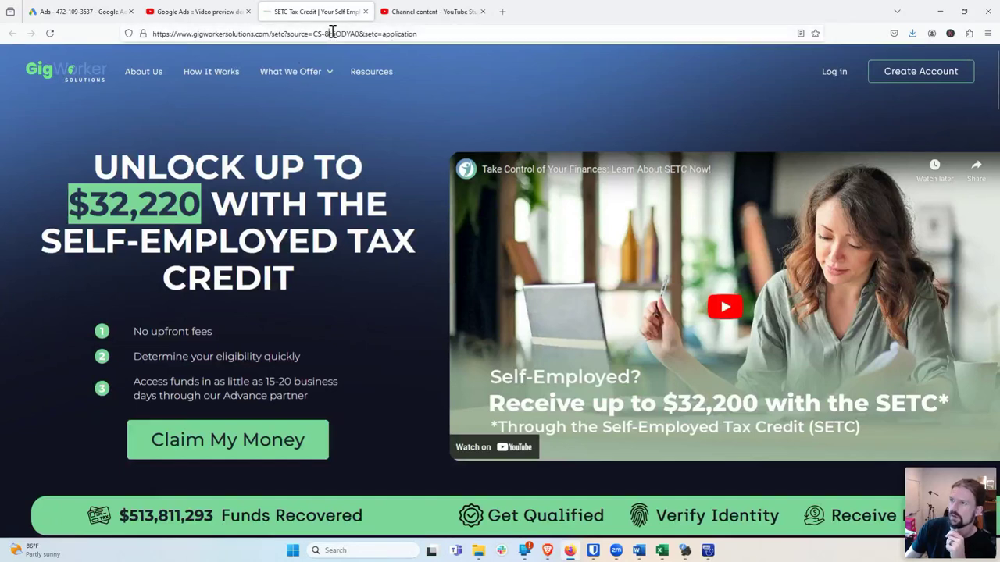
click(314, 34)
drag(315, 33, 350, 33)
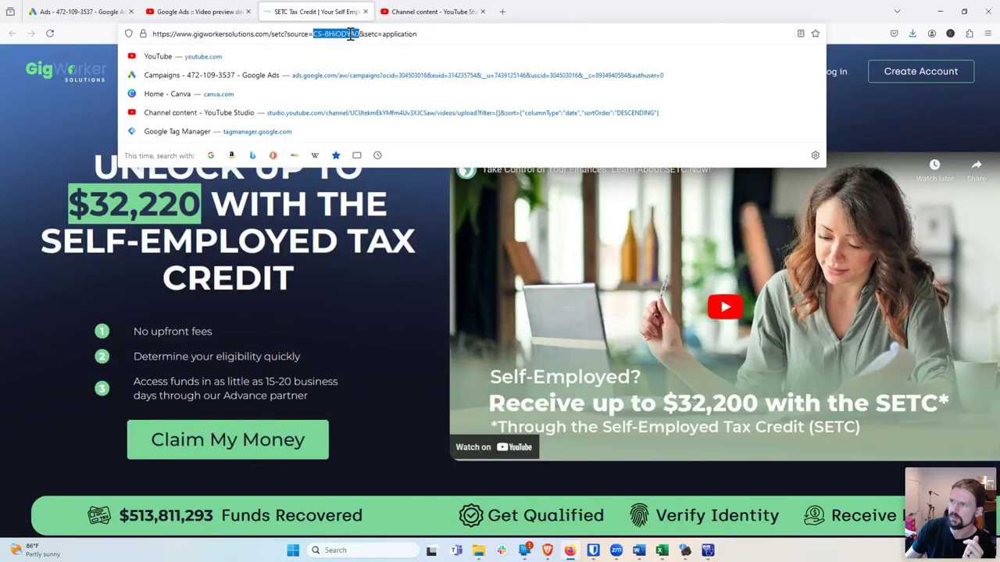
click(440, 34)
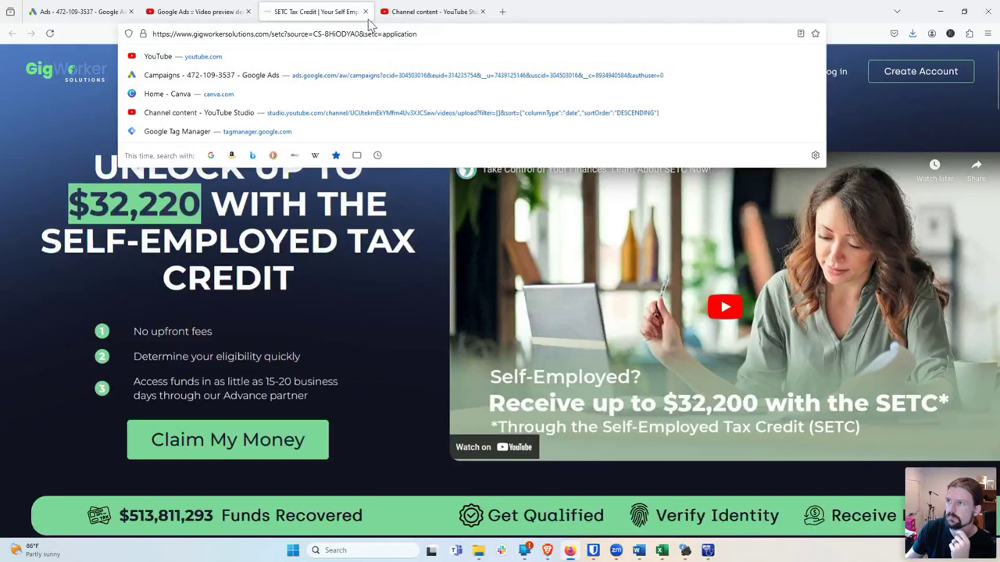
Step: Close the landing page, the YouTube video demo and the ad preview to return to the ads list
click(365, 11)
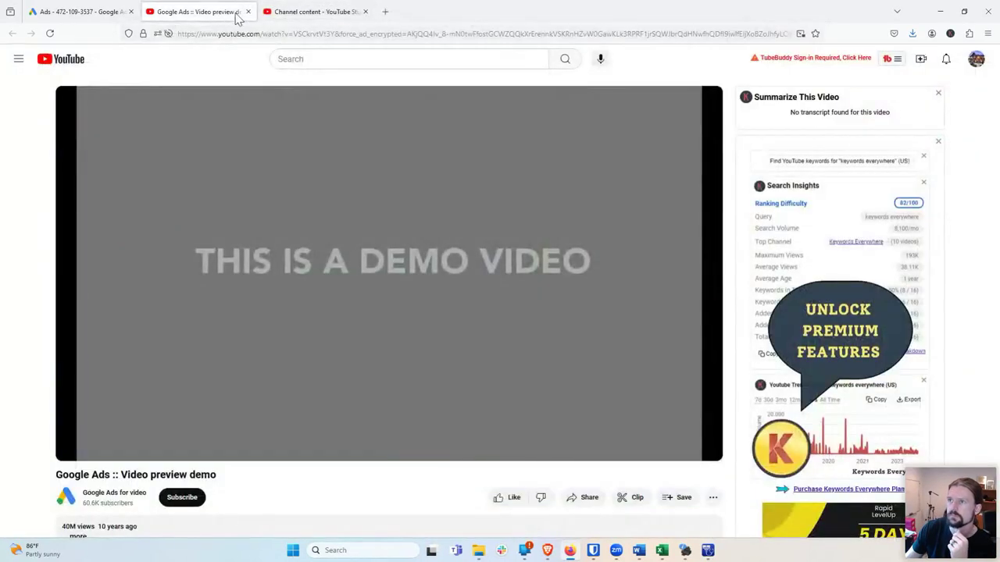
click(247, 11)
click(90, 14)
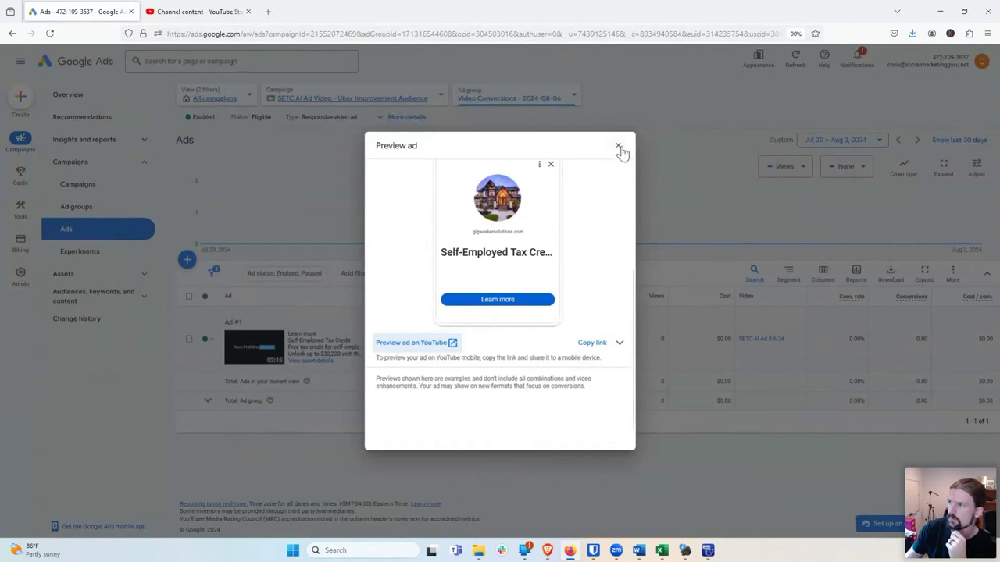
click(16, 297)
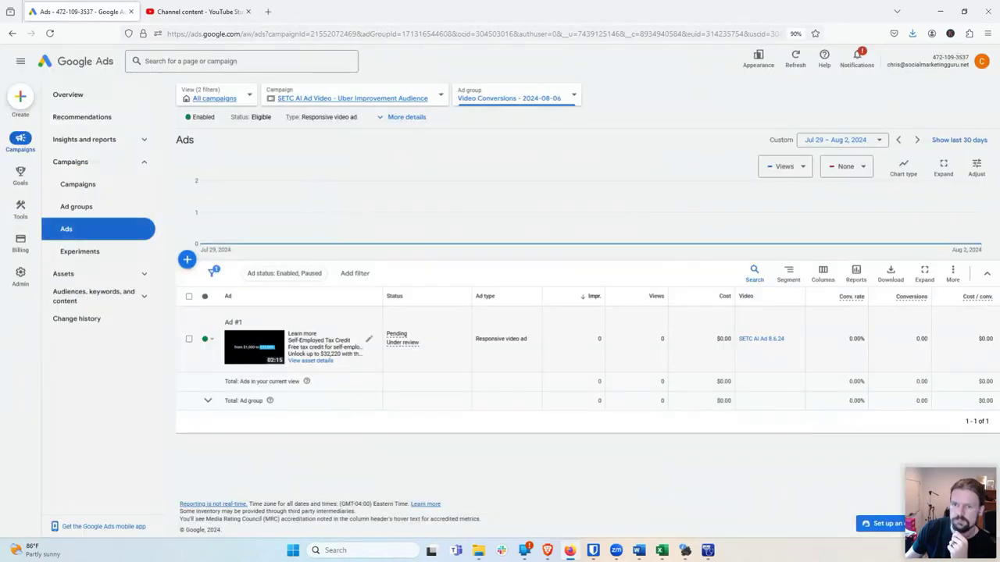